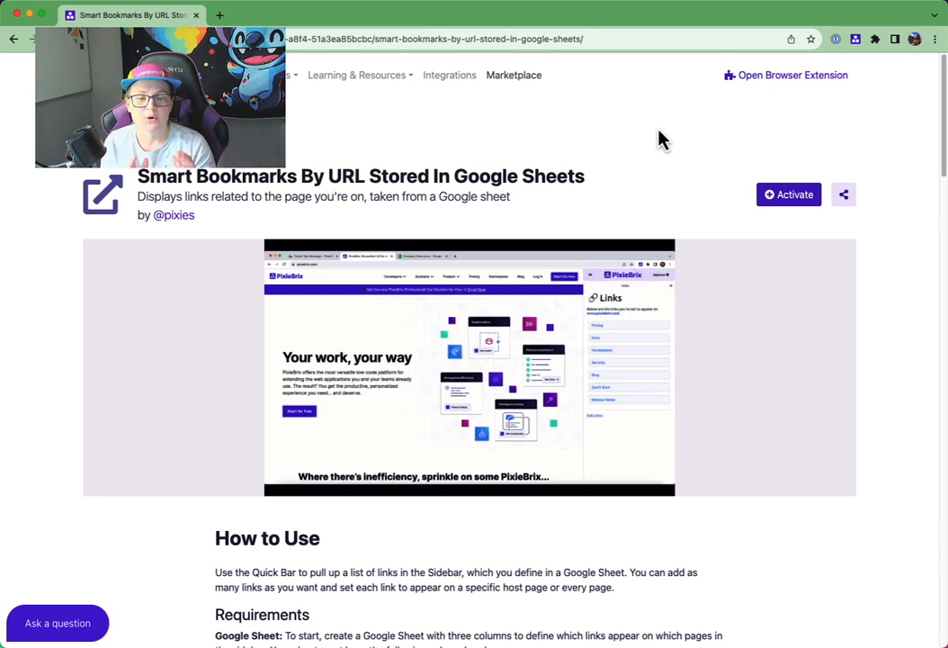
- Open the Google Sheet that stores the resource links in a new browser tab
key(super+t)
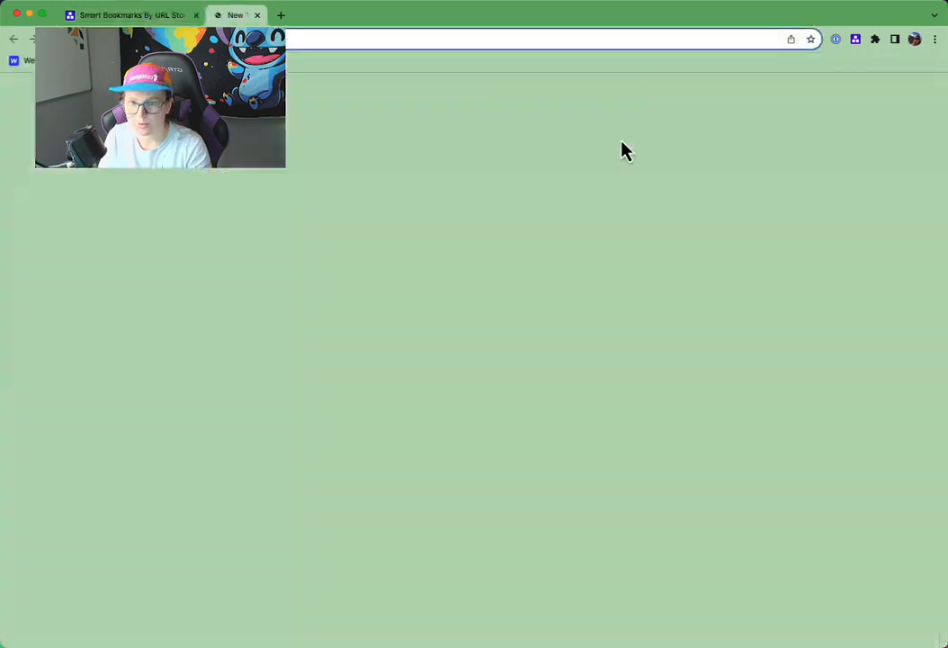
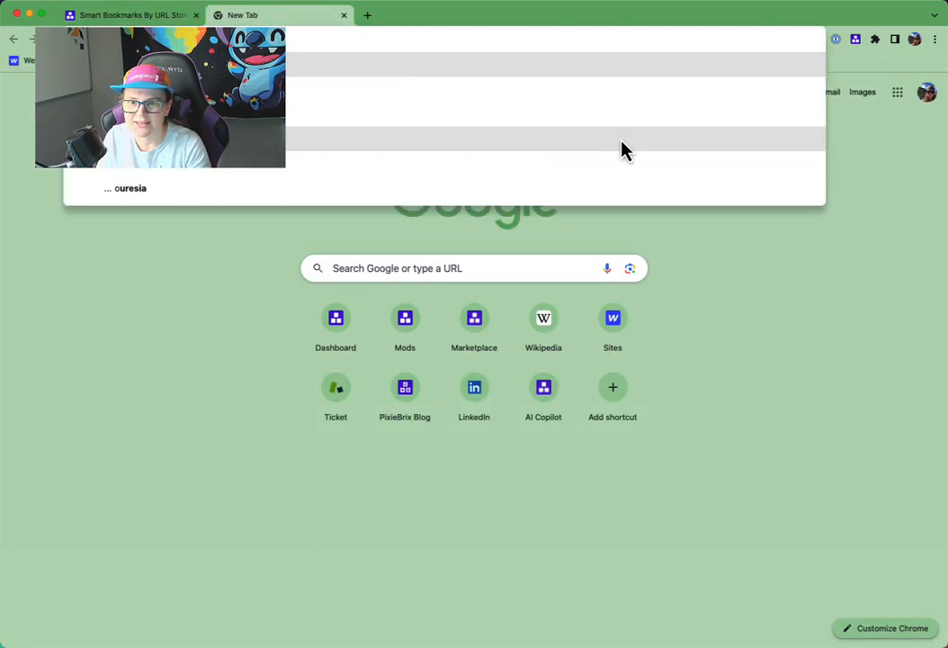
click(623, 148)
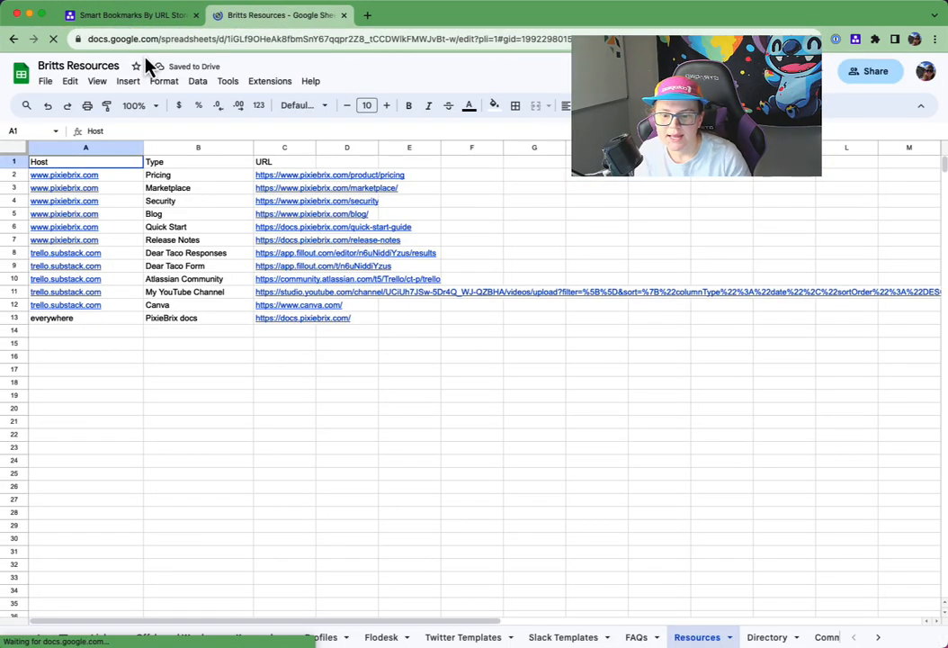
- Examine the Host, Type and URL columns of the Resources sheet, from the headers through row 13
click(116, 395)
drag(106, 163, 190, 167)
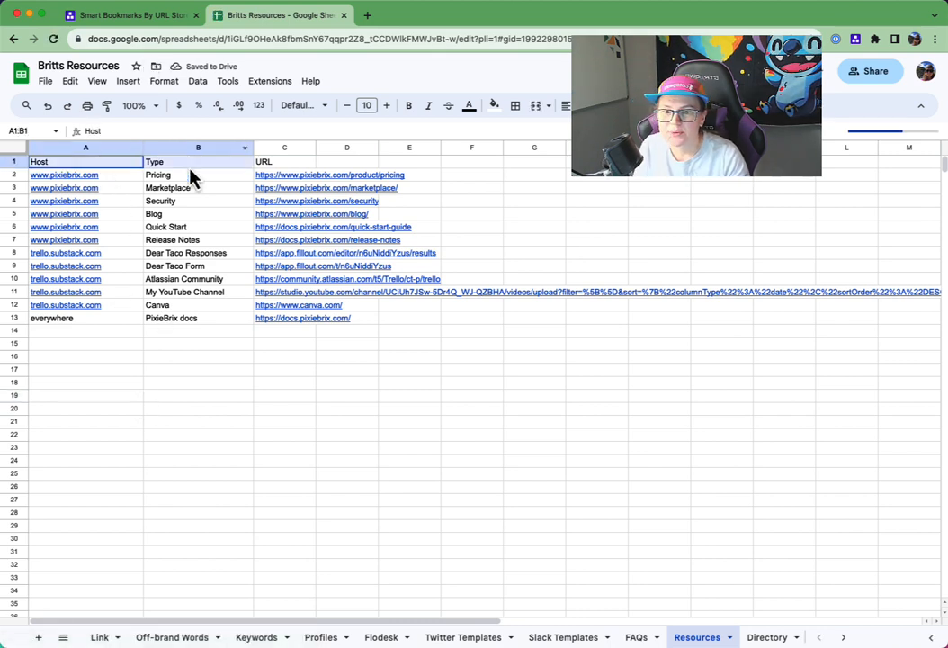
click(117, 163)
click(186, 162)
click(275, 165)
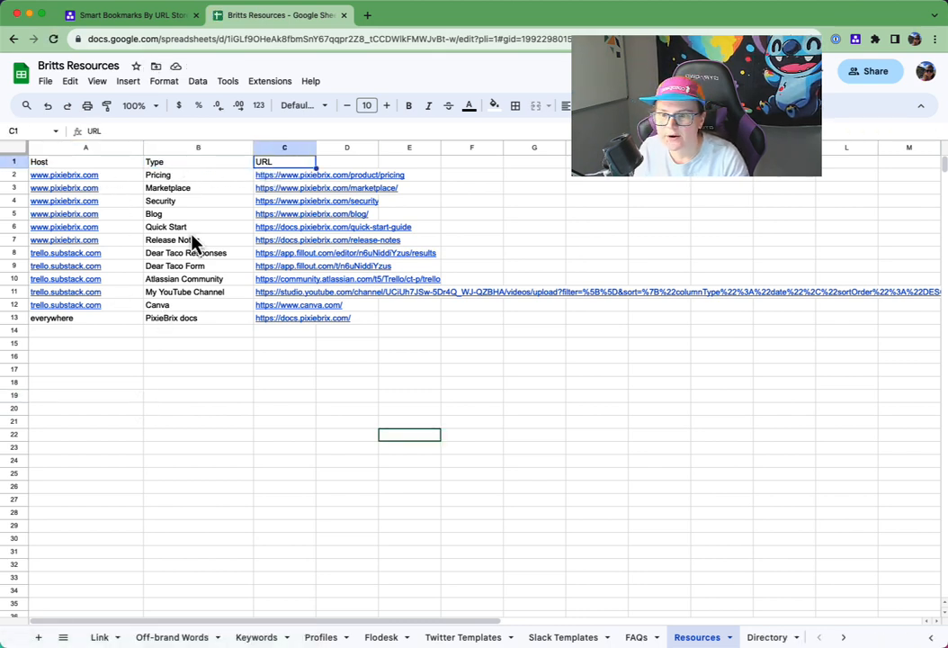
drag(116, 177, 116, 318)
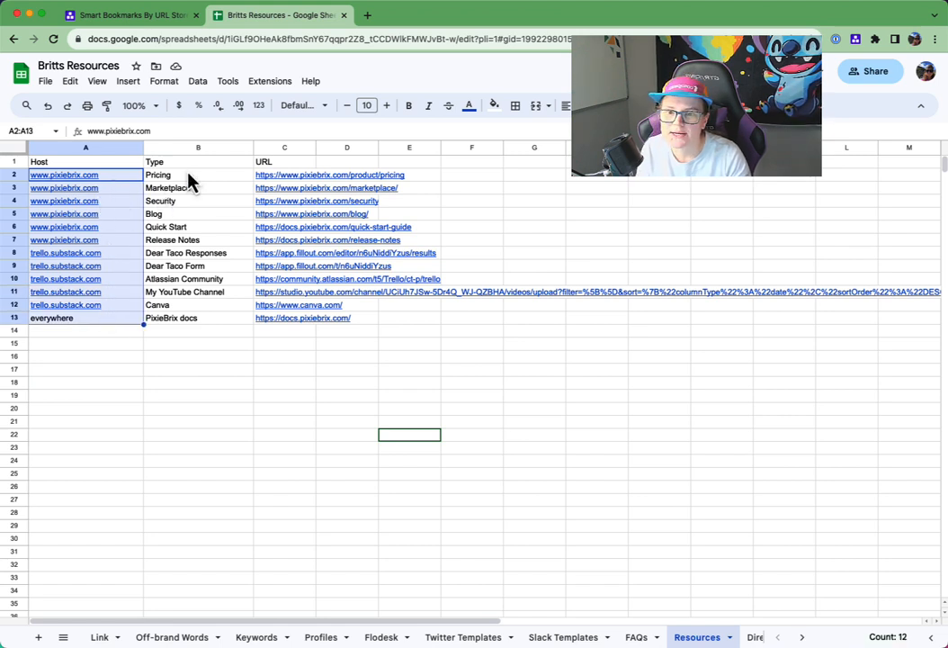
drag(189, 176, 209, 320)
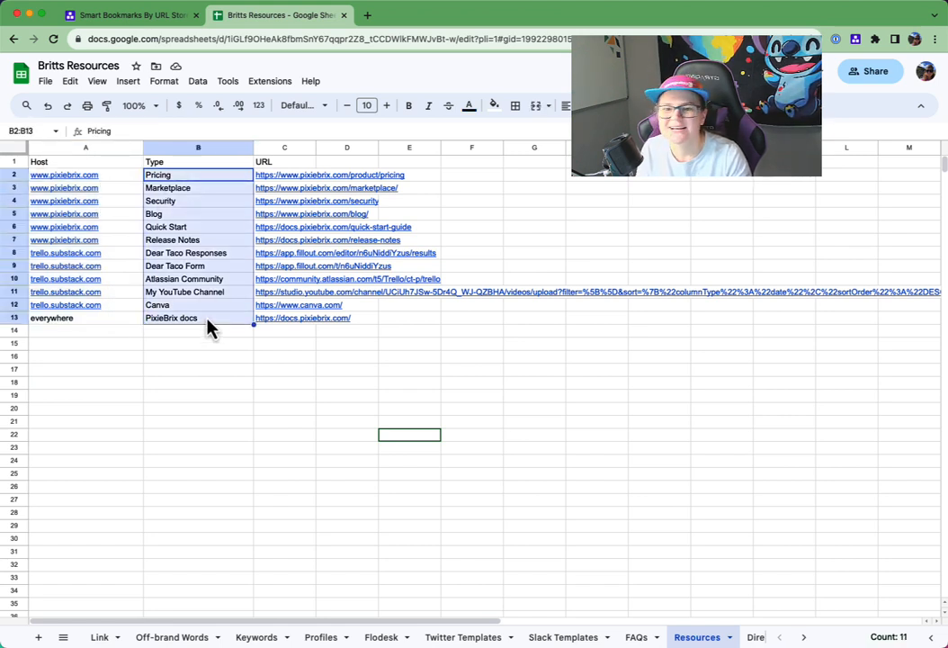
click(205, 216)
drag(306, 177, 315, 323)
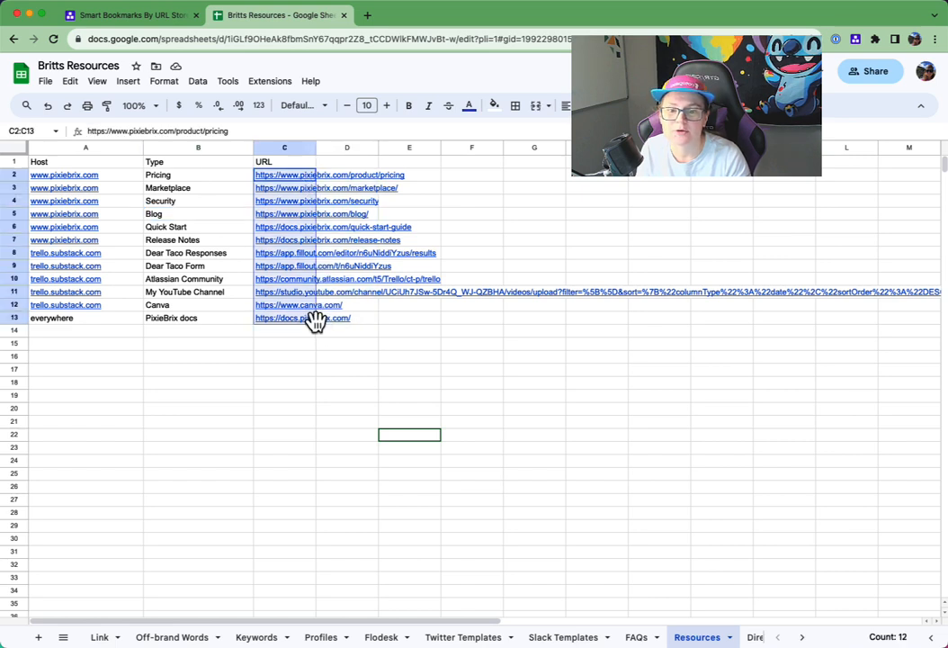
click(196, 332)
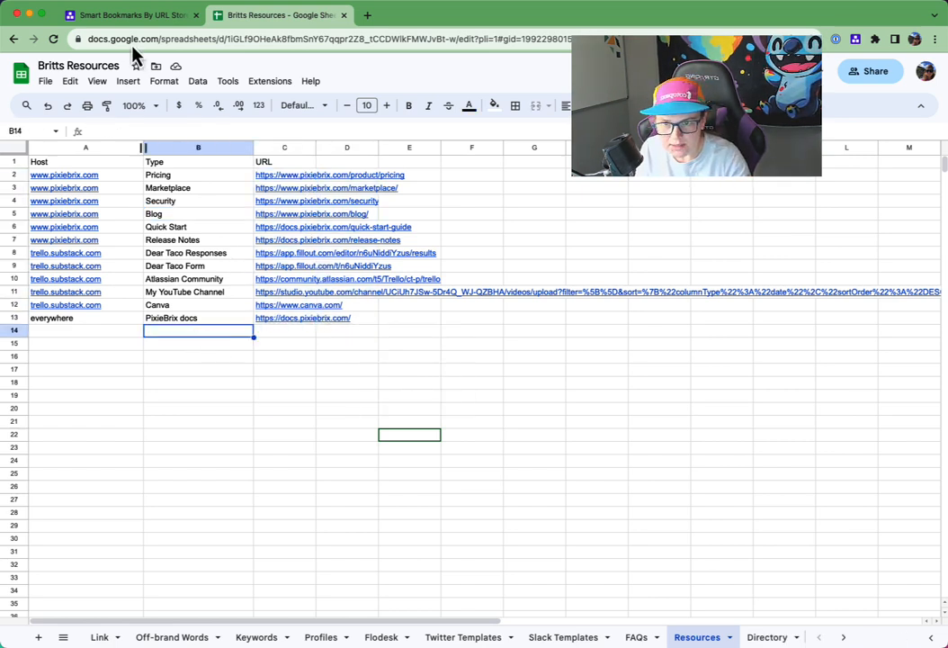
- Return to the Smart Bookmarks marketplace page, open the PixieBrix editor in the developer tools and enlarge its pane
click(135, 16)
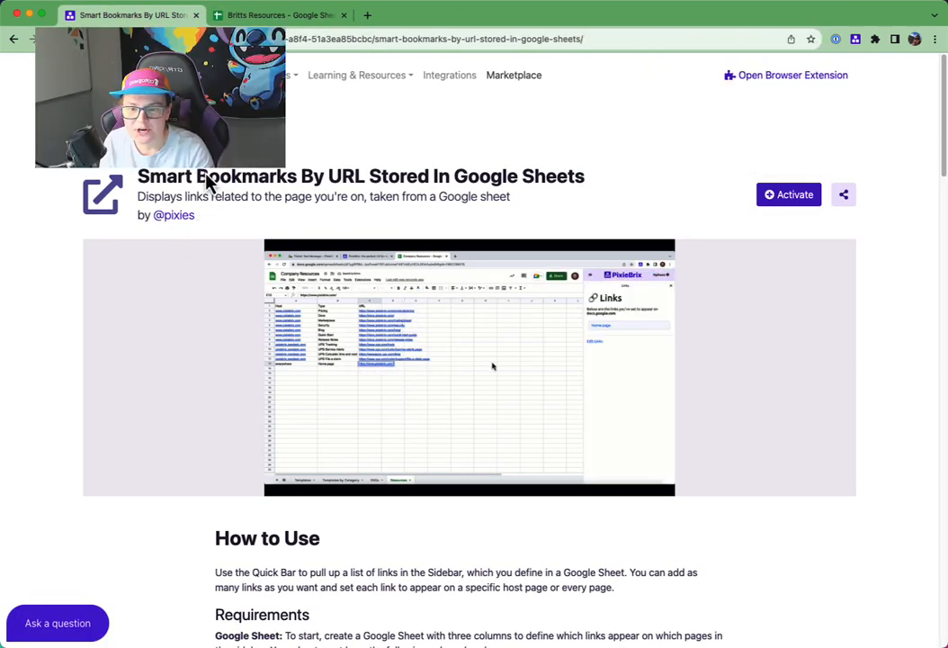
right_click(261, 108)
click(328, 329)
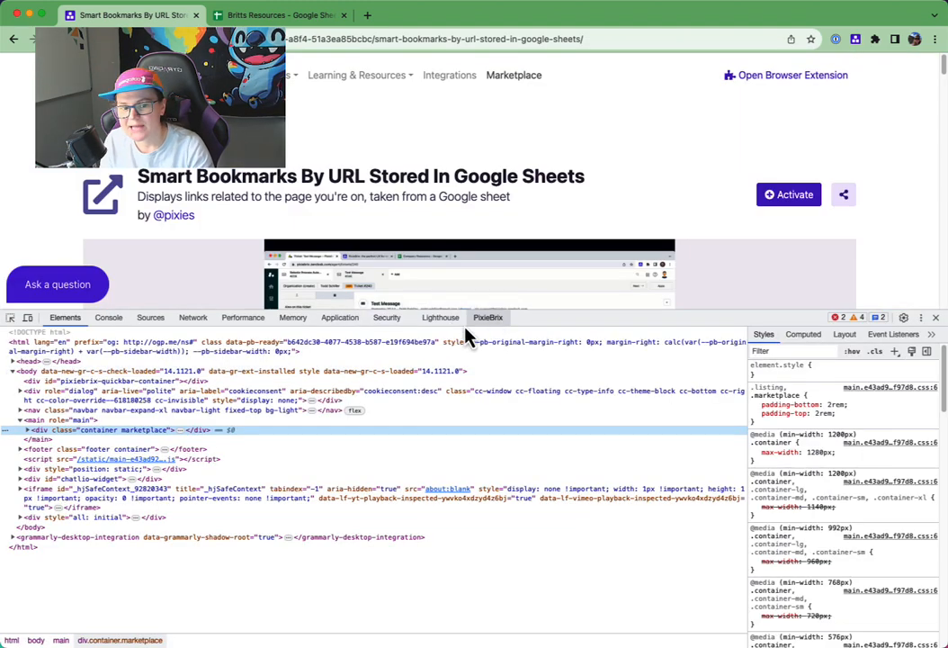
click(490, 318)
drag(542, 313, 538, 212)
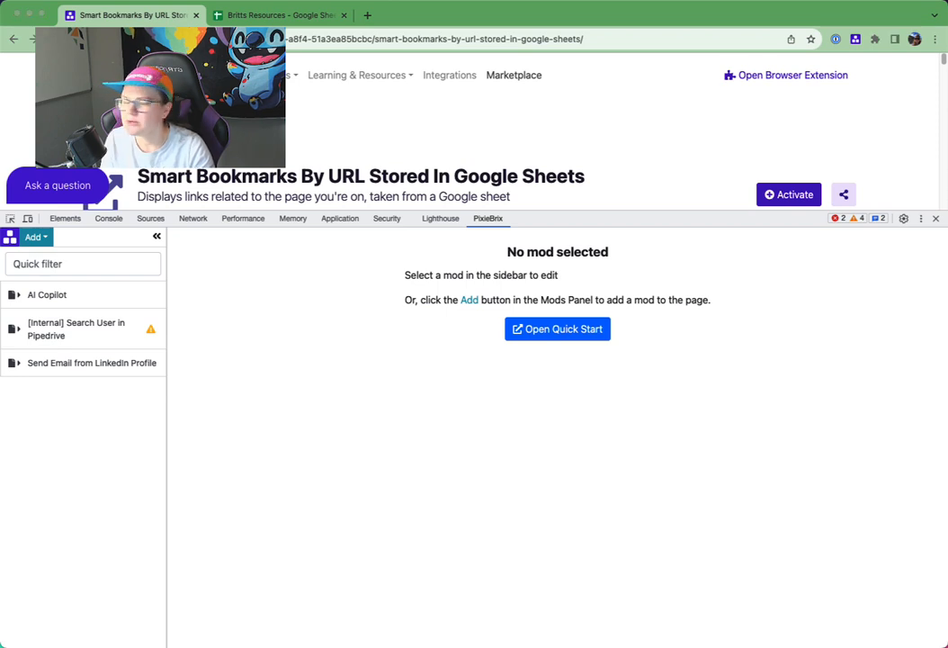
- Add a new Quick Bar Action mod, shrink the editor pane and open the Quick Bar on the page
click(36, 238)
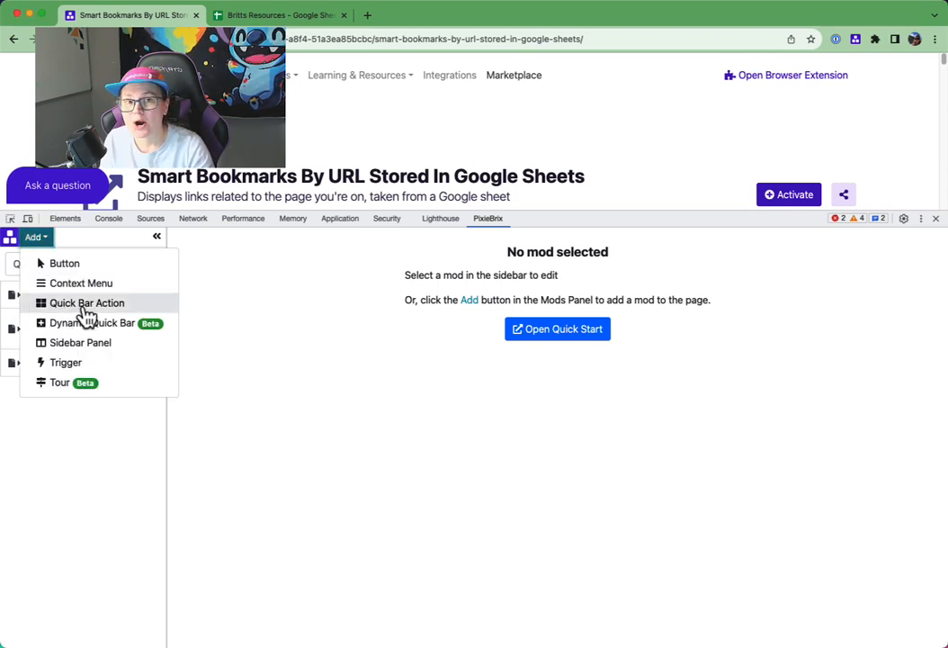
click(73, 303)
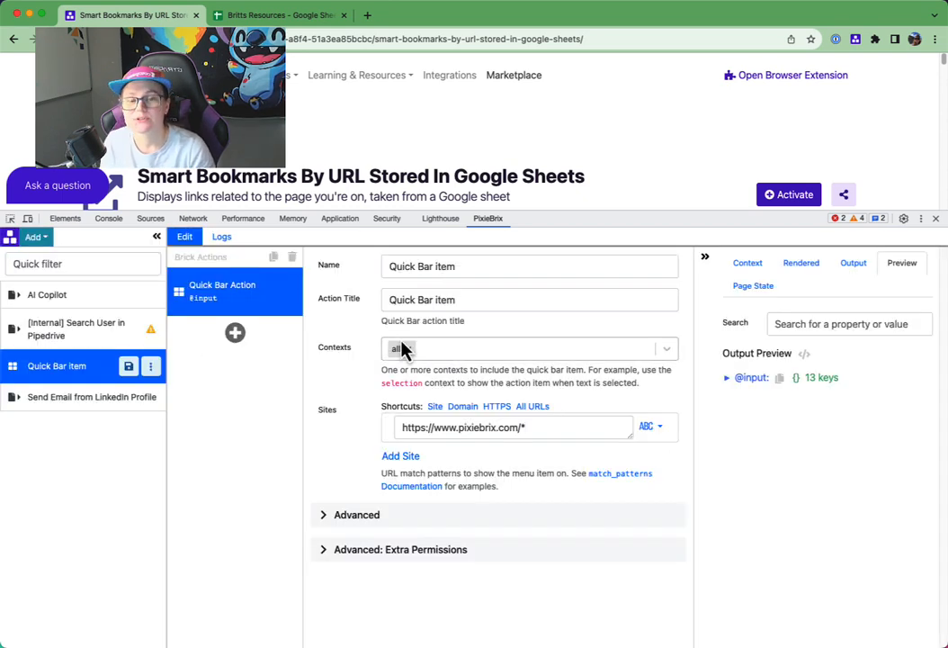
drag(539, 225, 547, 282)
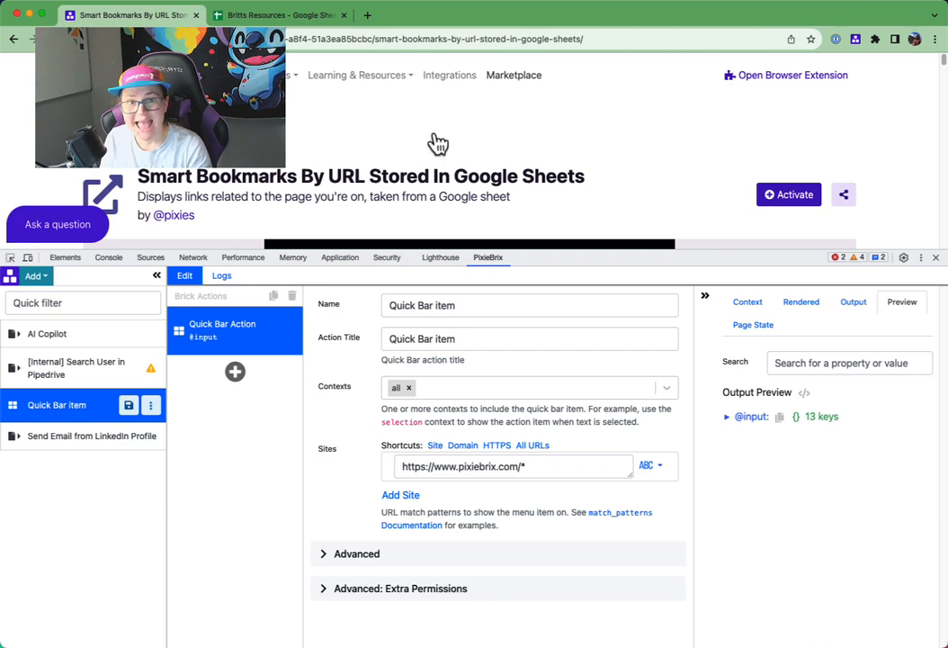
key(super+m)
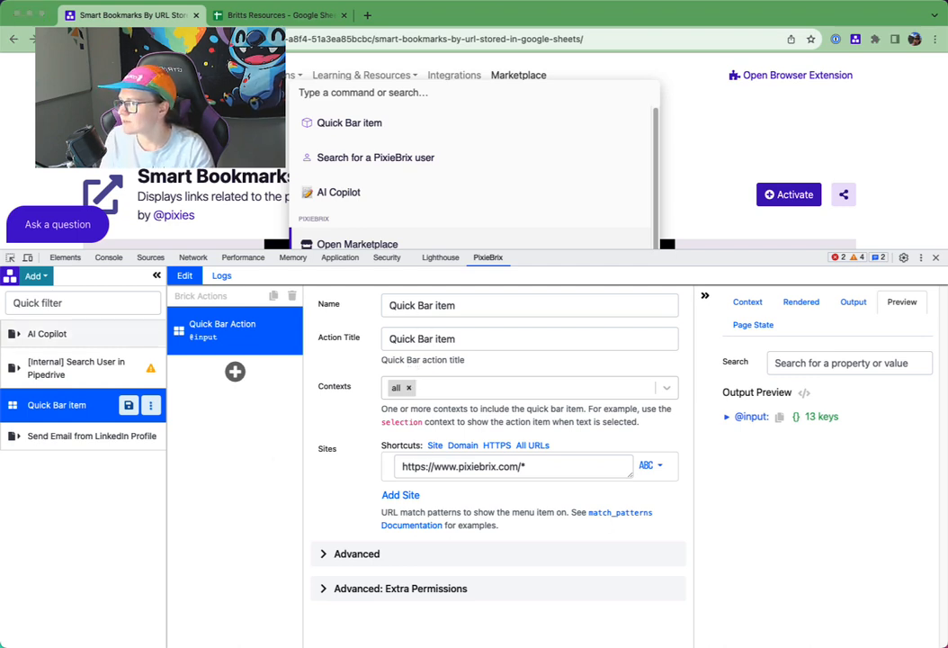
- Set both the name and the action title of the new Quick Bar mod to Related Links
triple_click(409, 306)
text(Related Links)
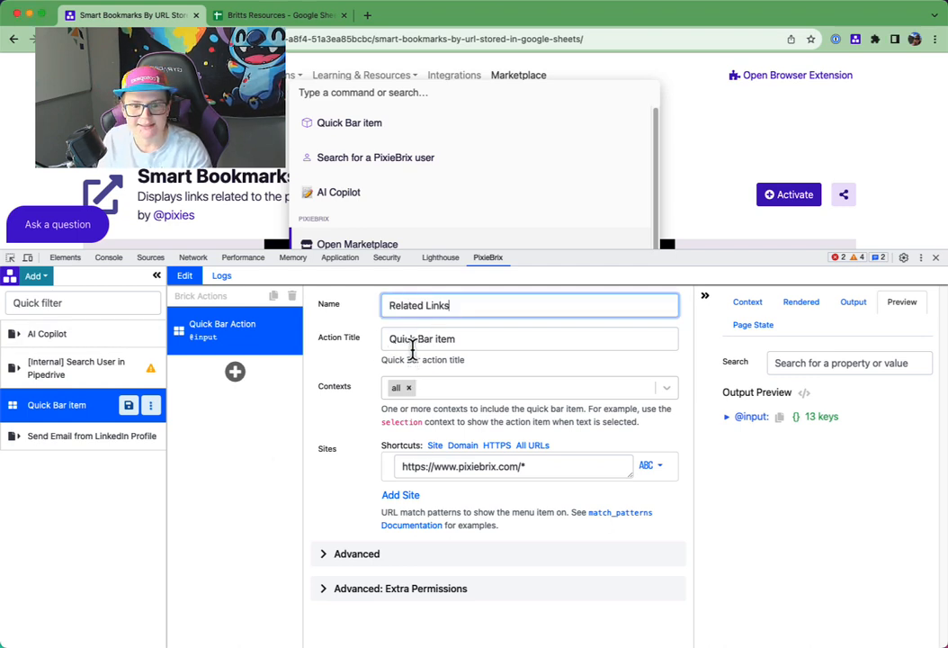
triple_click(400, 340)
text(Related Links)
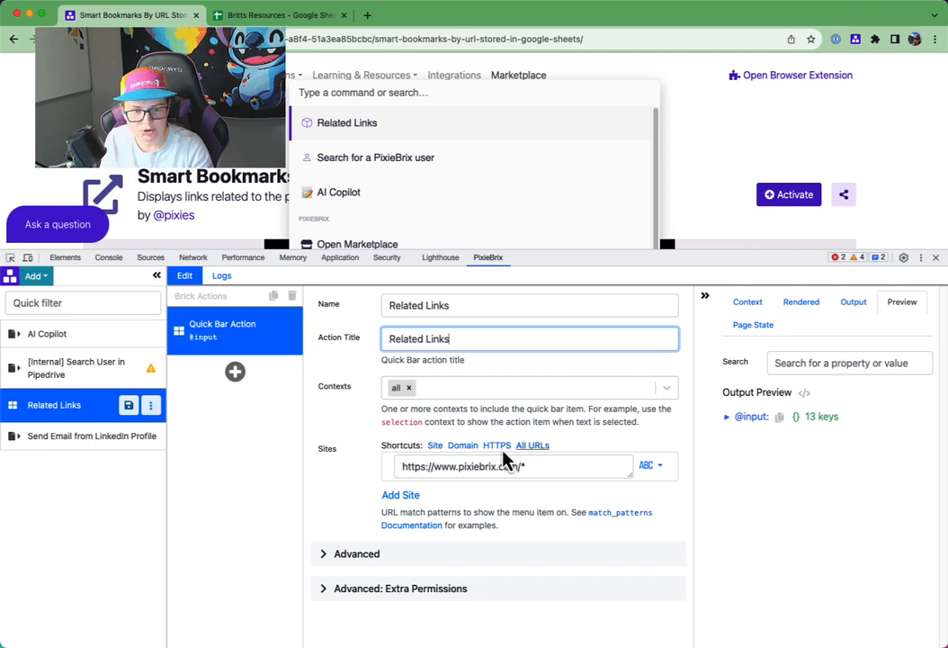
- Make the Related Links action available on all URLs and remove the pixiebrix.com site pattern
click(532, 445)
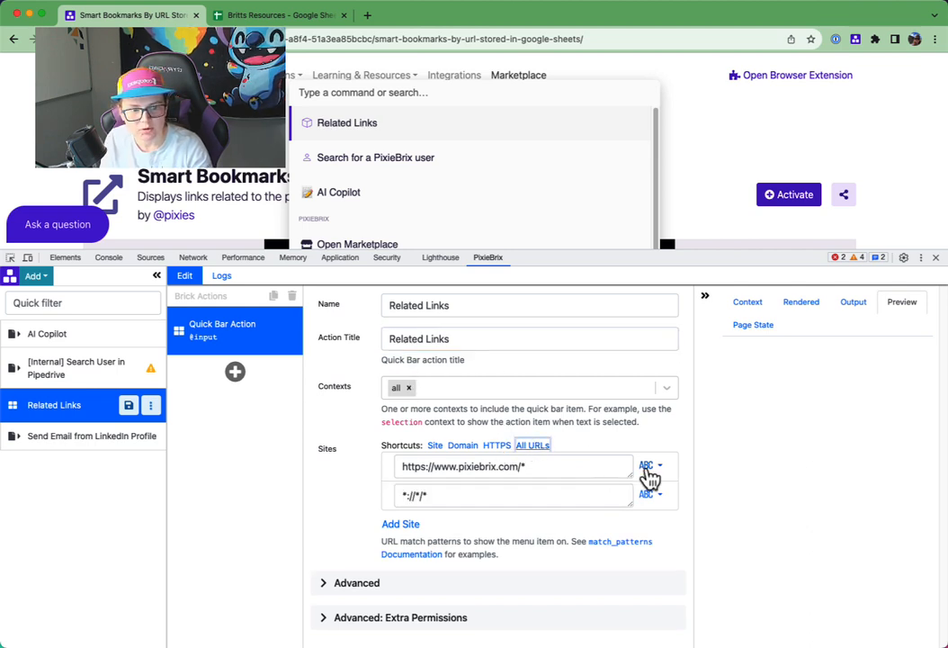
click(648, 468)
click(632, 511)
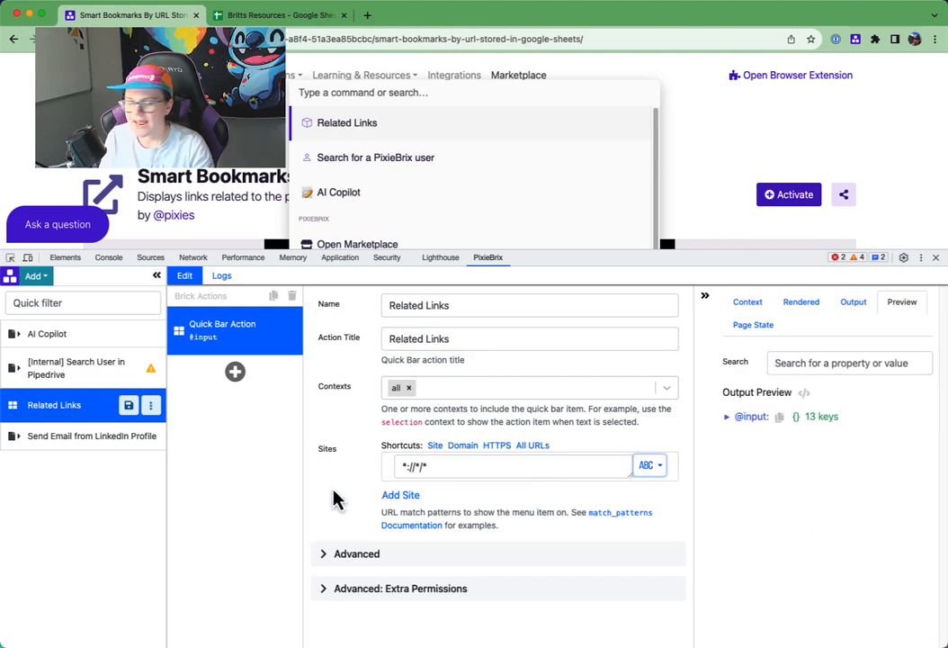
- Assign the link icon to the Related Links action in its advanced settings
click(342, 553)
scroll(351, 508, down, 2)
click(396, 487)
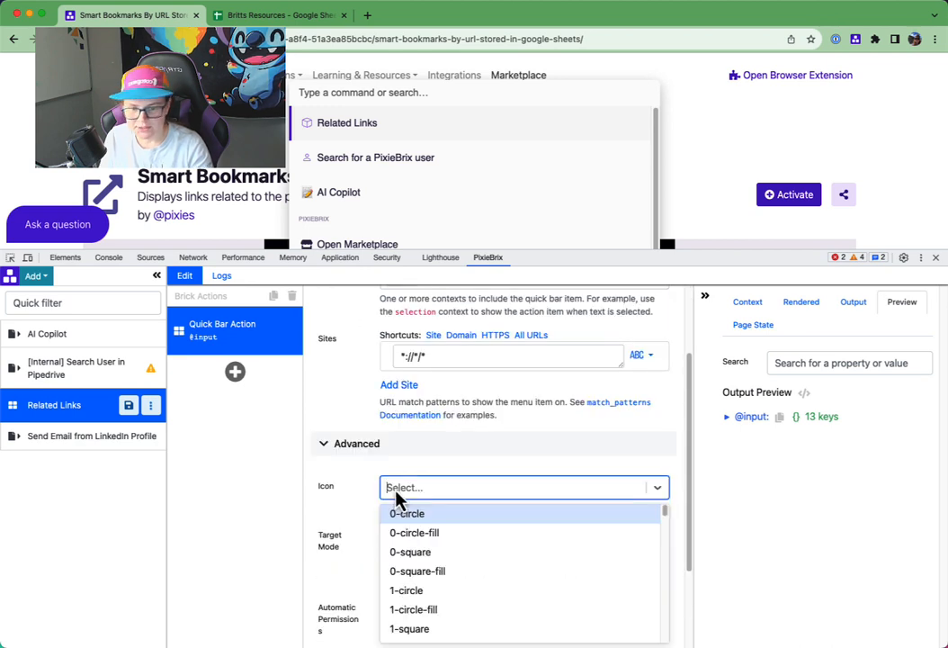
text(link)
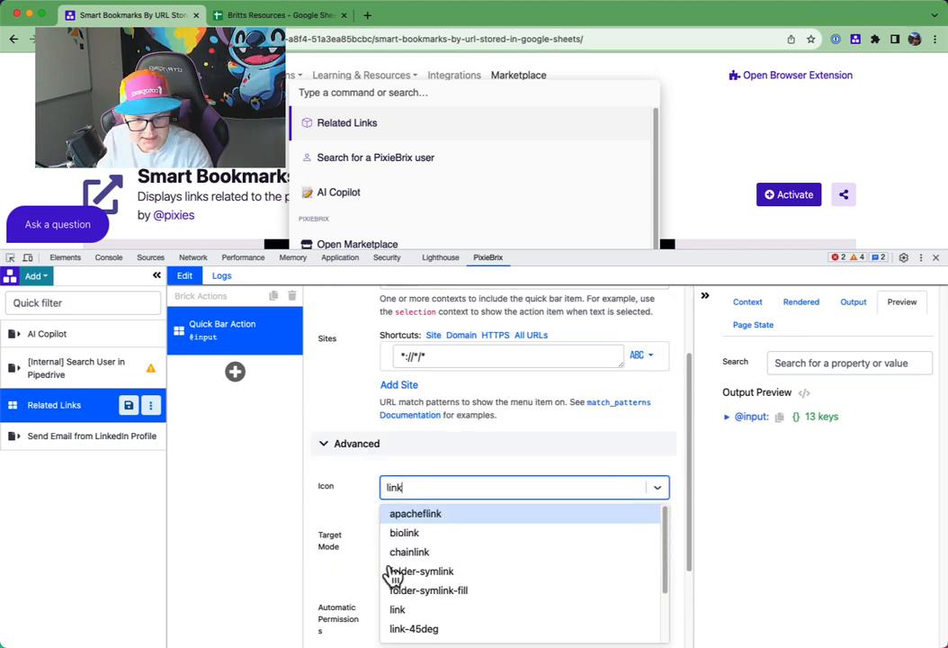
click(398, 609)
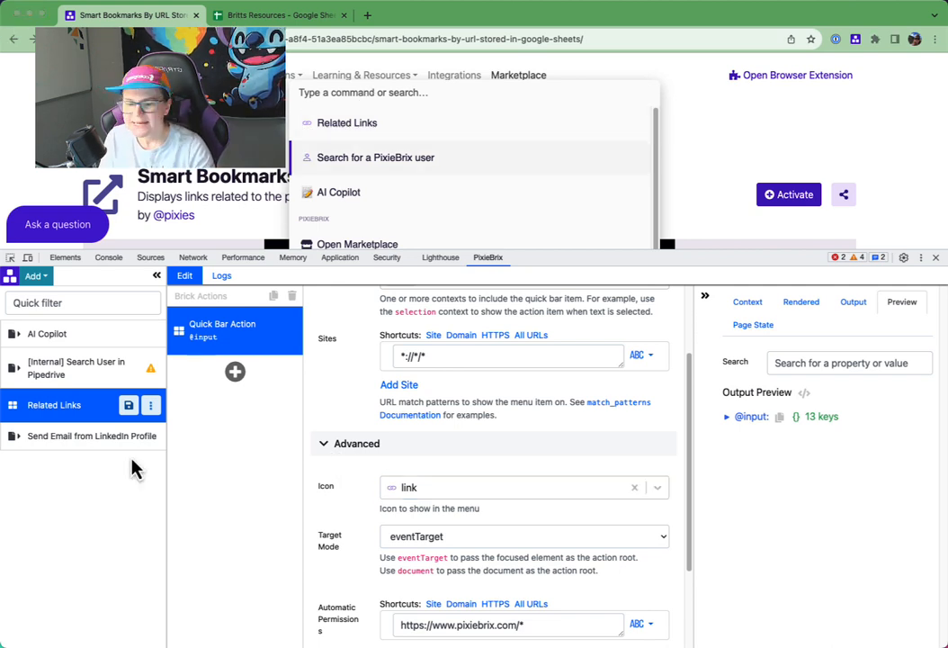
click(229, 449)
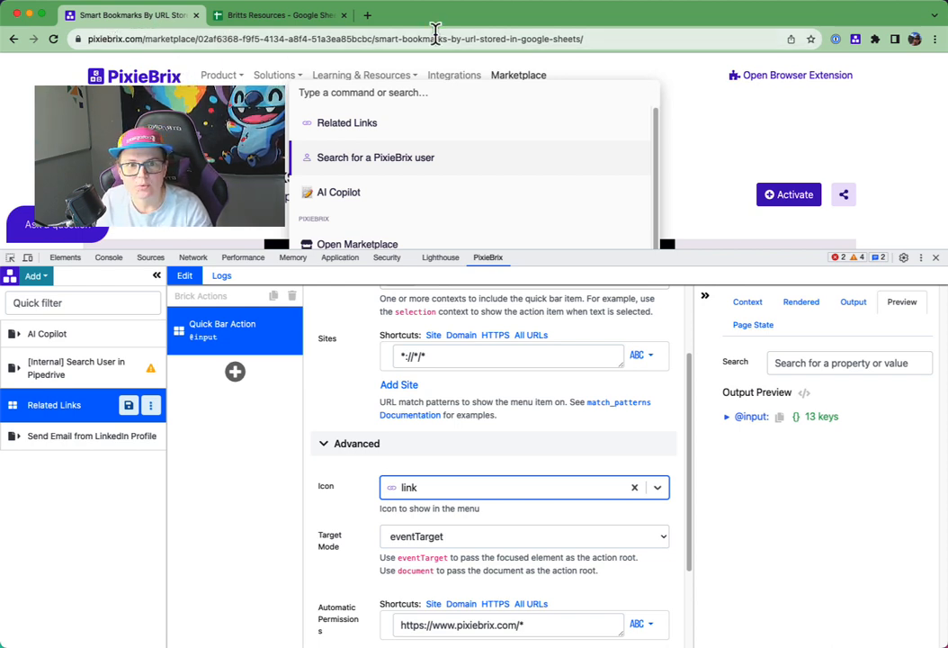
drag(193, 40, 551, 40)
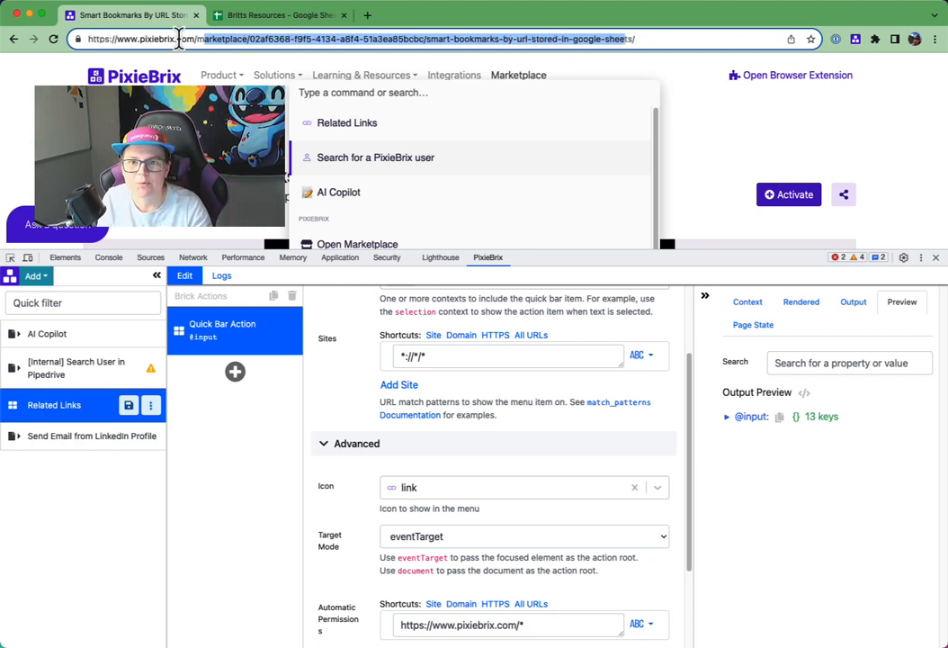
click(225, 403)
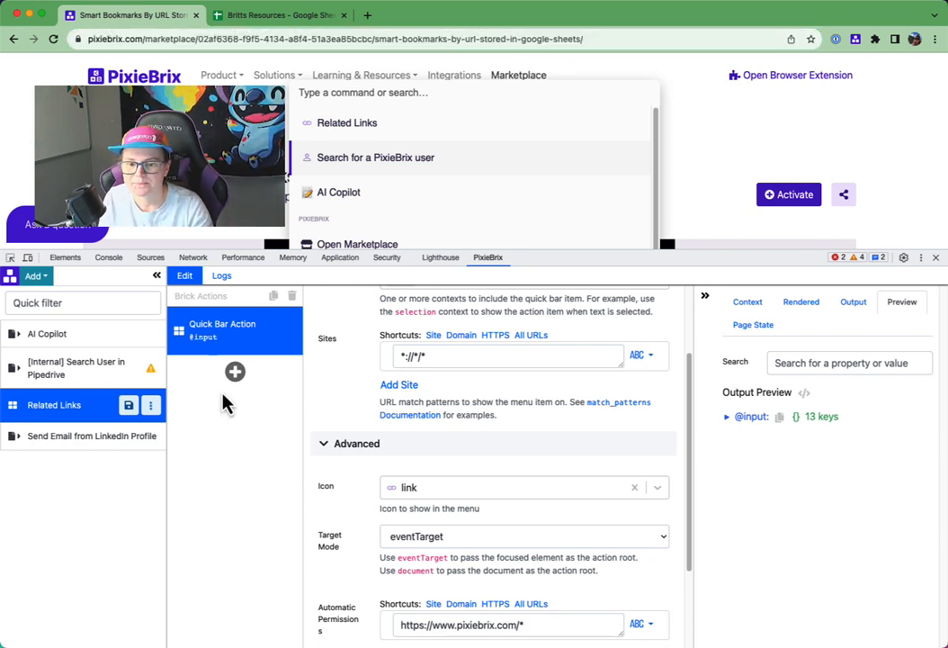
click(234, 371)
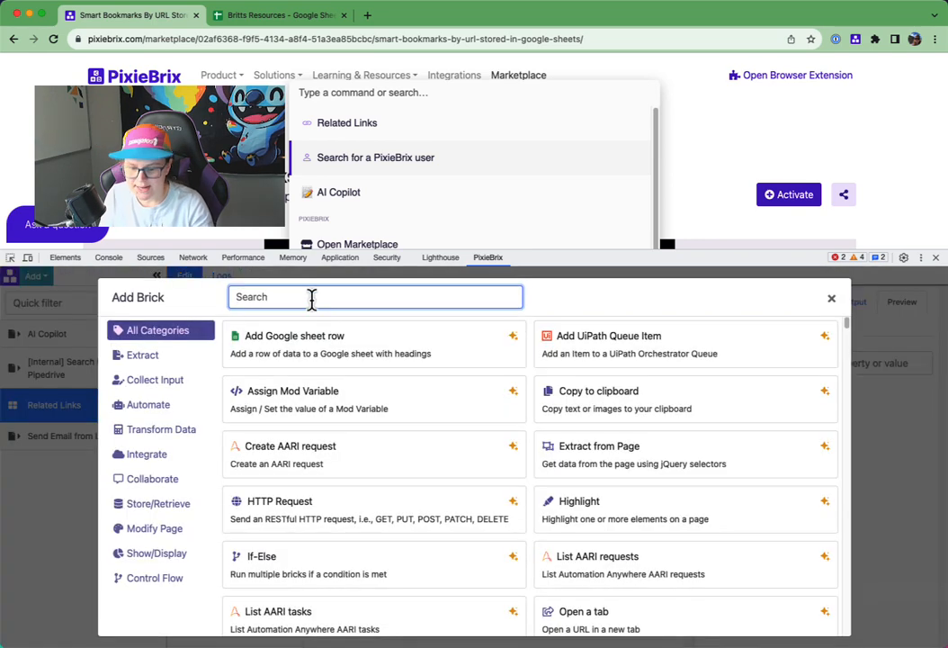
text(parse)
mouse_move(403, 349)
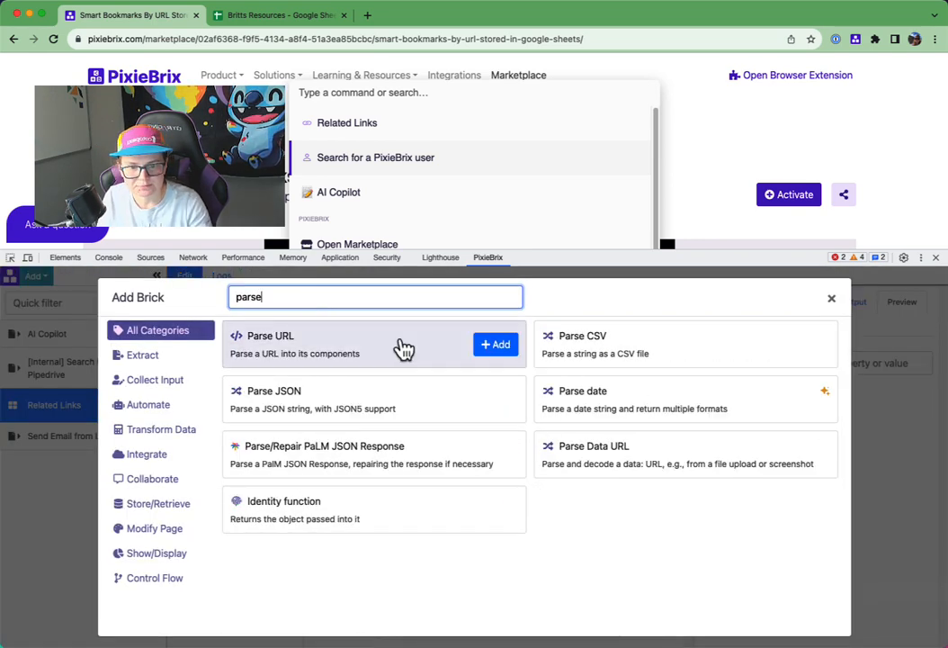
click(496, 346)
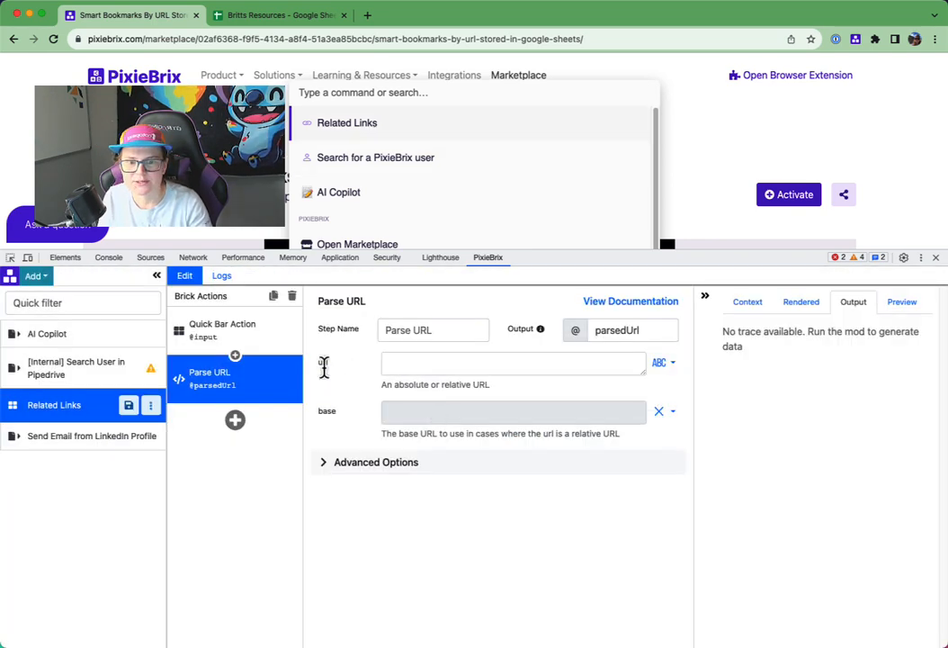
click(421, 365)
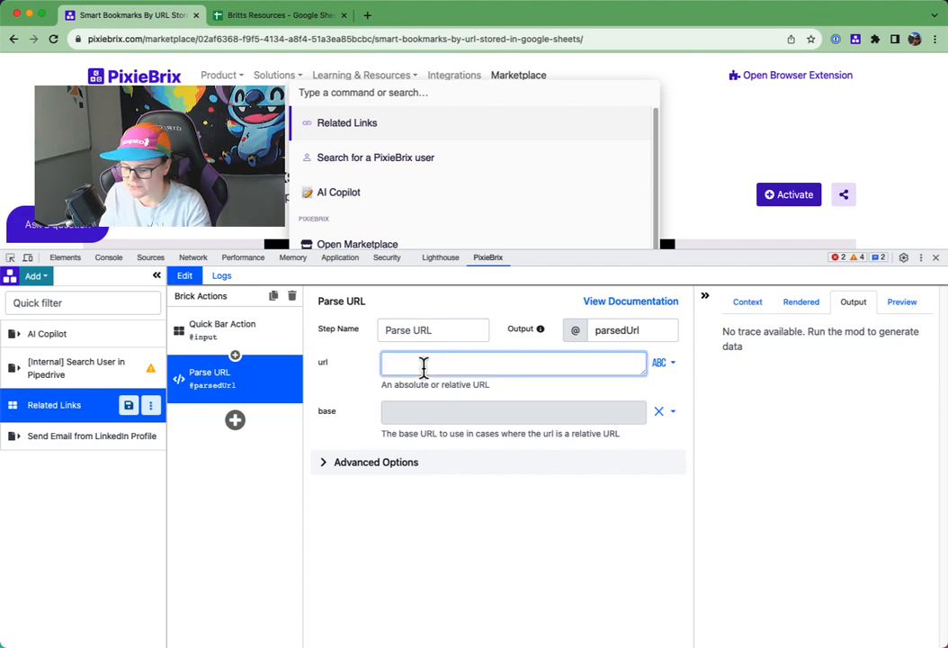
text(@input.url)
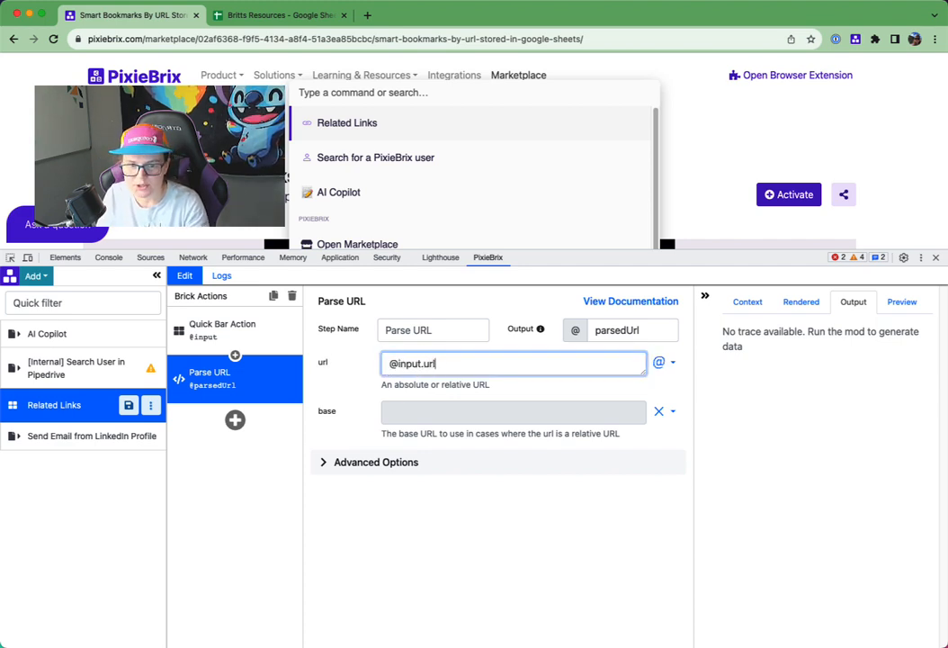
click(241, 349)
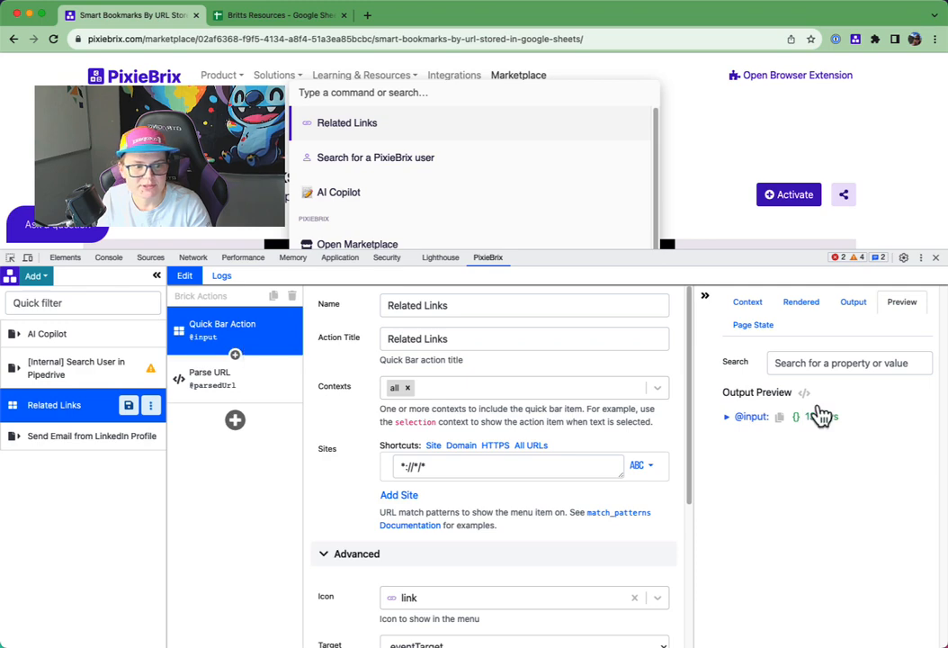
click(728, 418)
scroll(796, 481, down, 10)
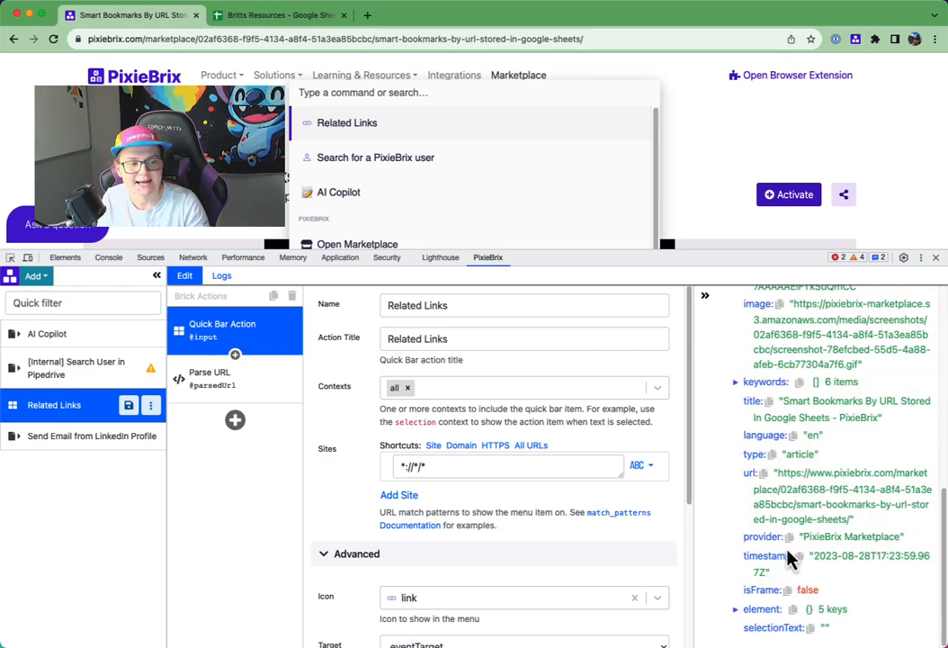
scroll(783, 477, up, 6)
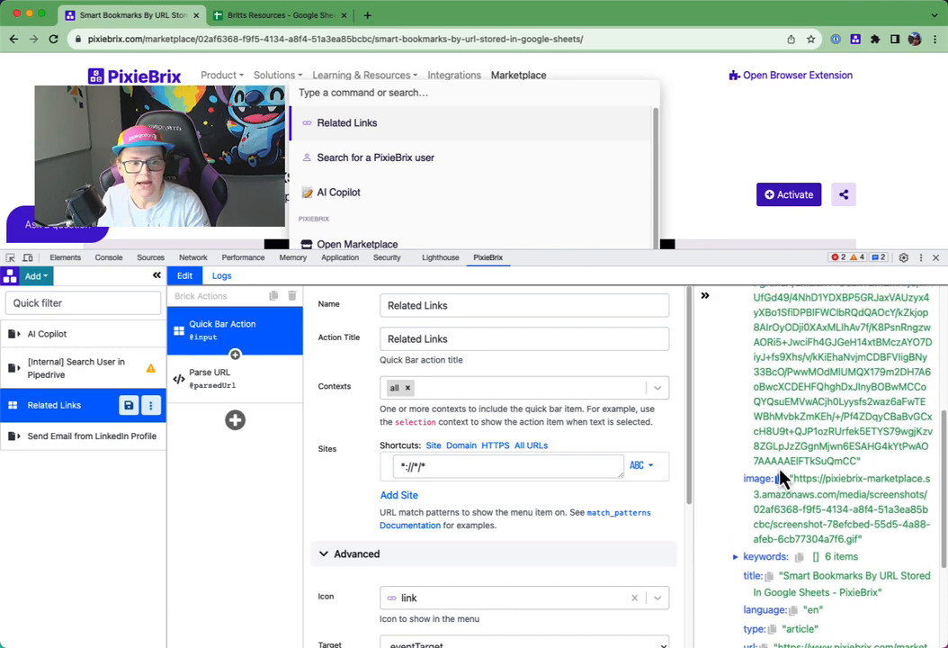
scroll(790, 504, down, 4)
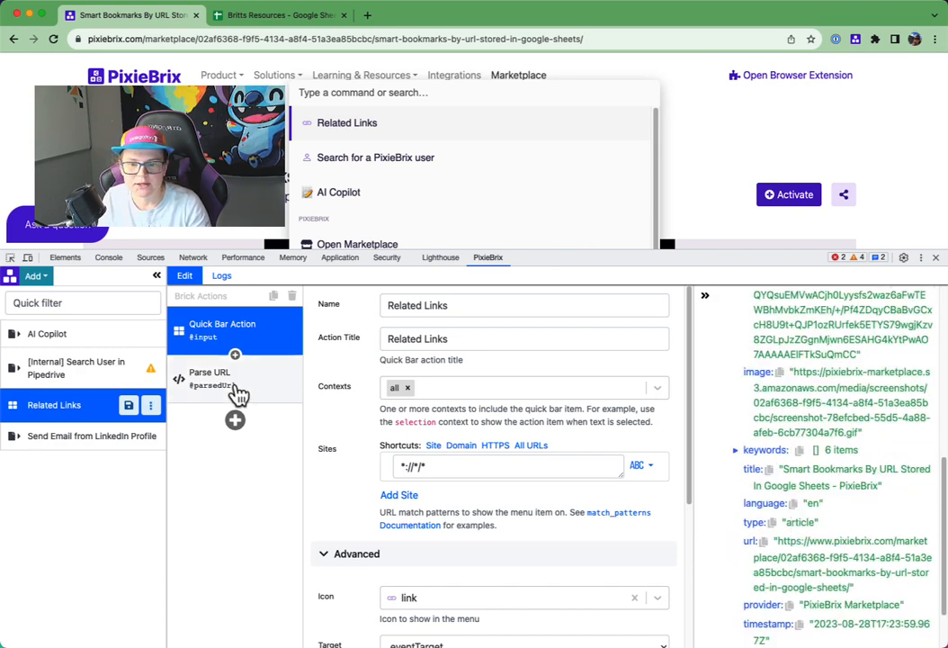
- Run Related Links from the Quick Bar and copy the host property path from the Parse URL brick's output
click(237, 392)
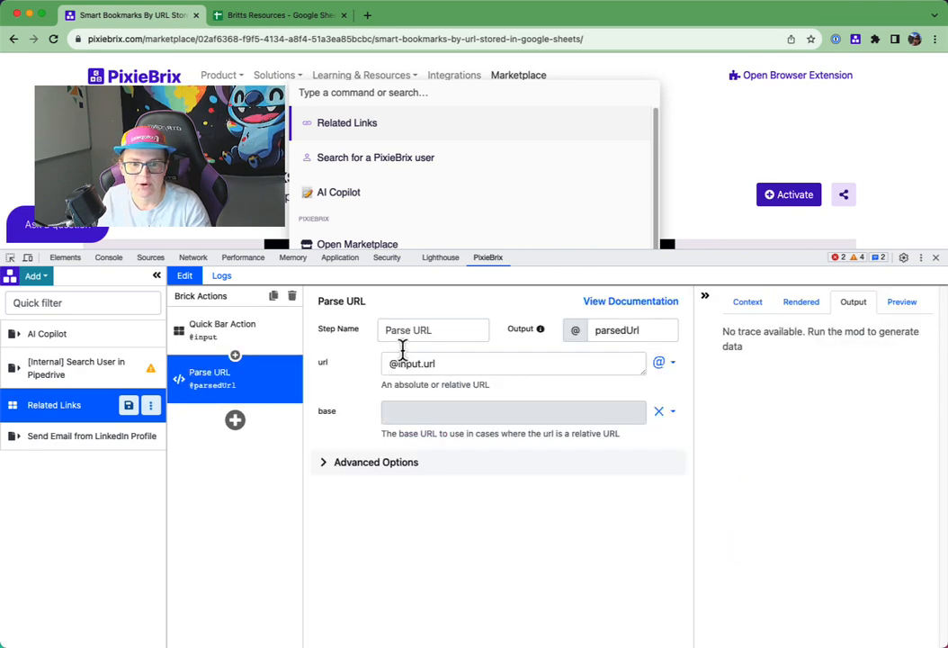
click(349, 128)
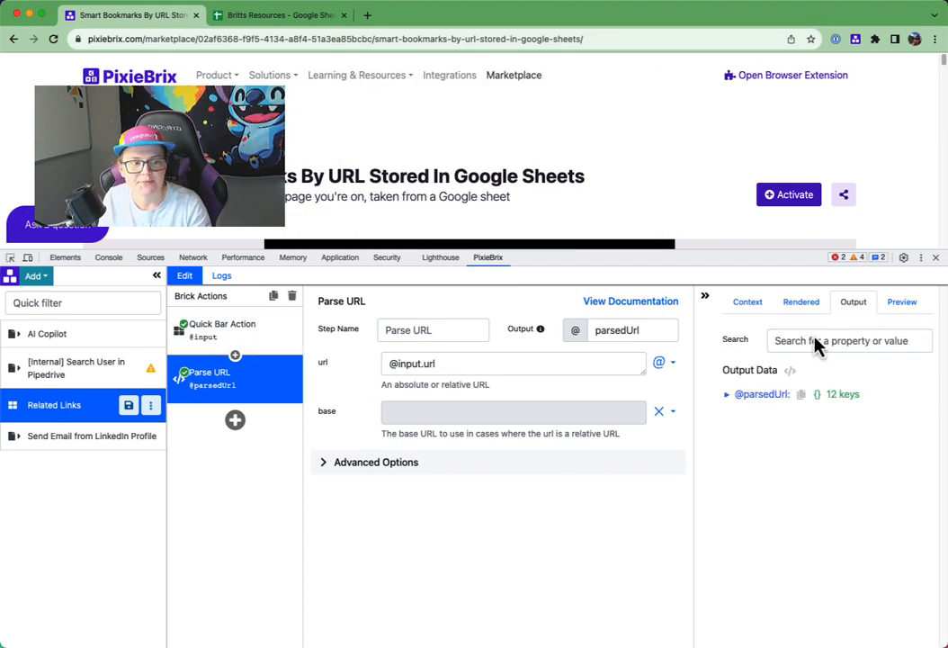
click(733, 395)
scroll(747, 483, down, 1)
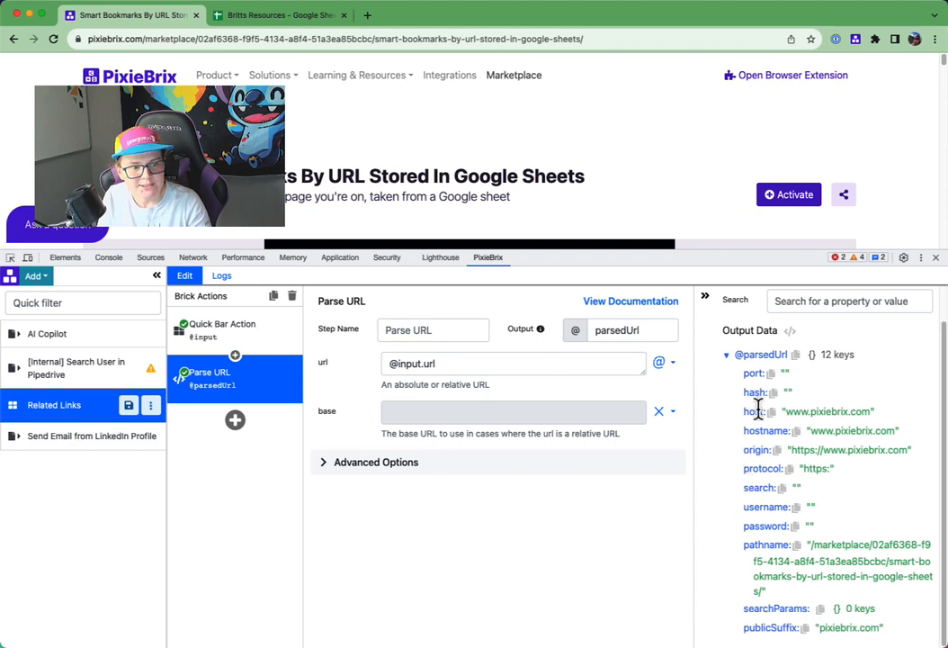
drag(785, 411, 870, 413)
click(861, 423)
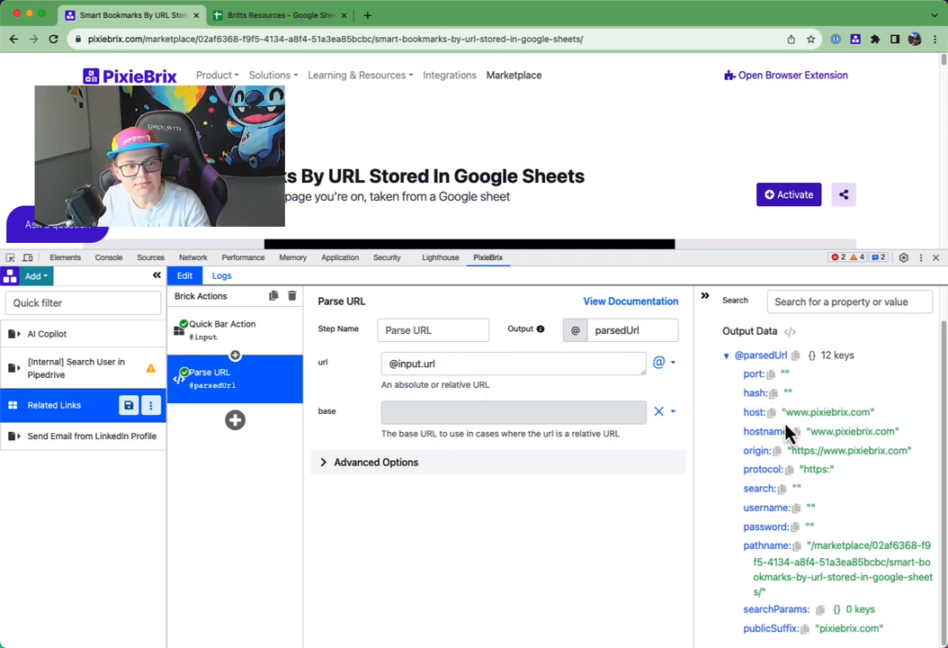
click(772, 412)
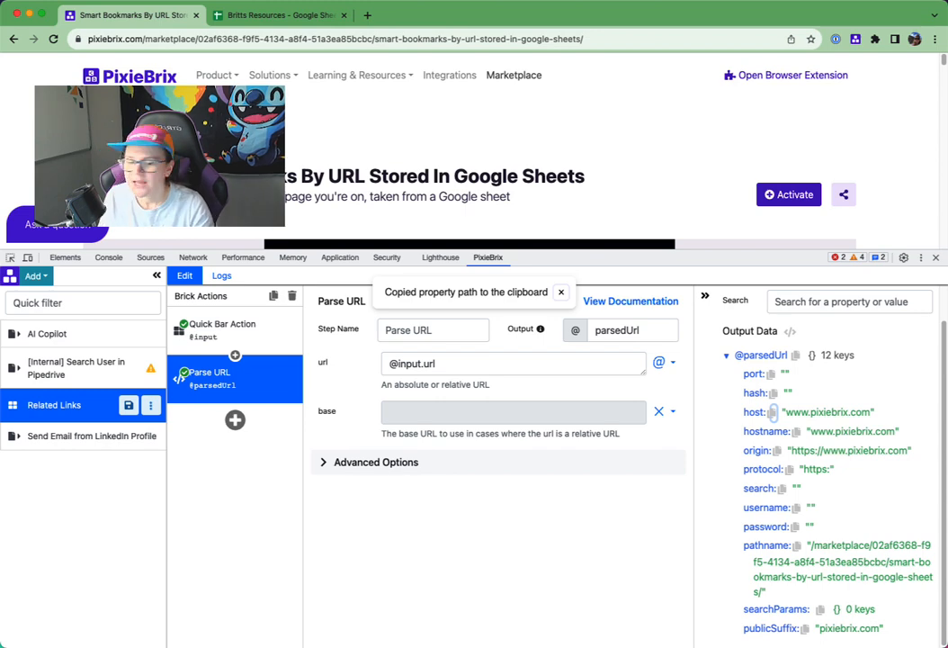
- Add a Lookup Google Sheet row brick after the Parse URL brick
click(234, 419)
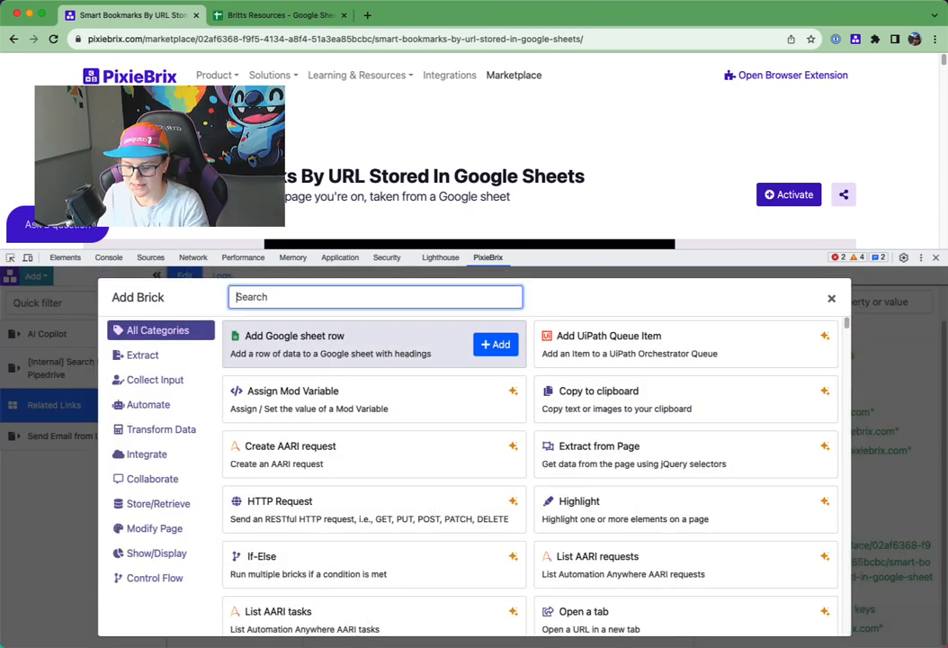
text(lookup)
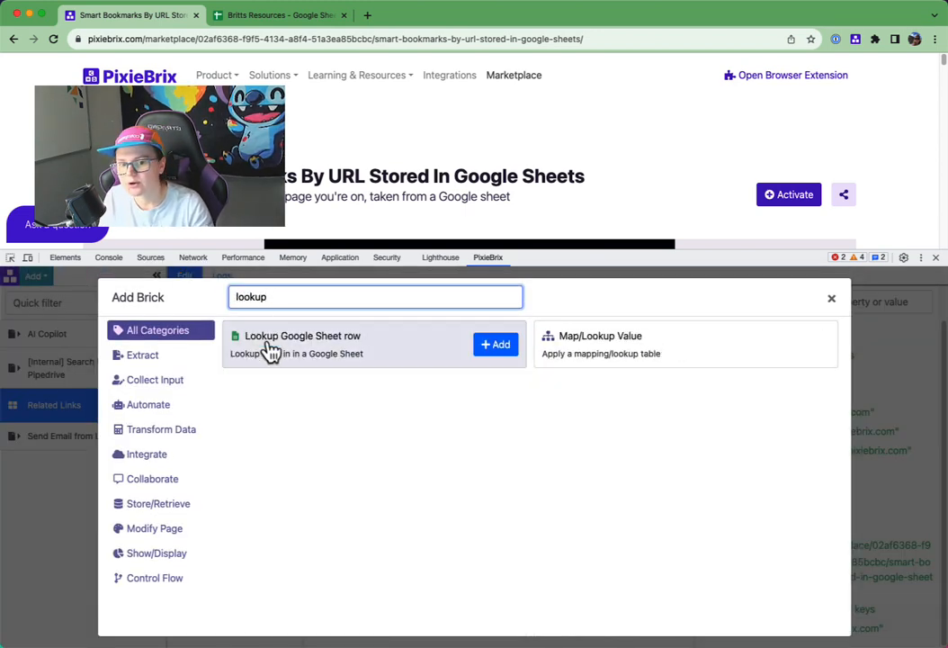
click(497, 347)
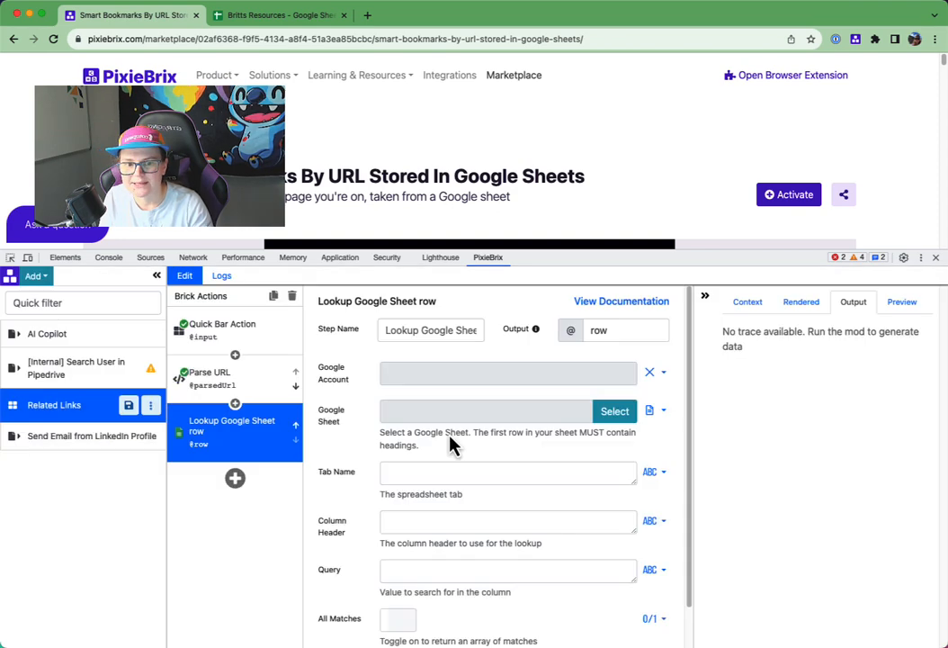
- Choose the Britts Resources spreadsheet as the lookup brick's Google Sheet
scroll(504, 405, down, 1)
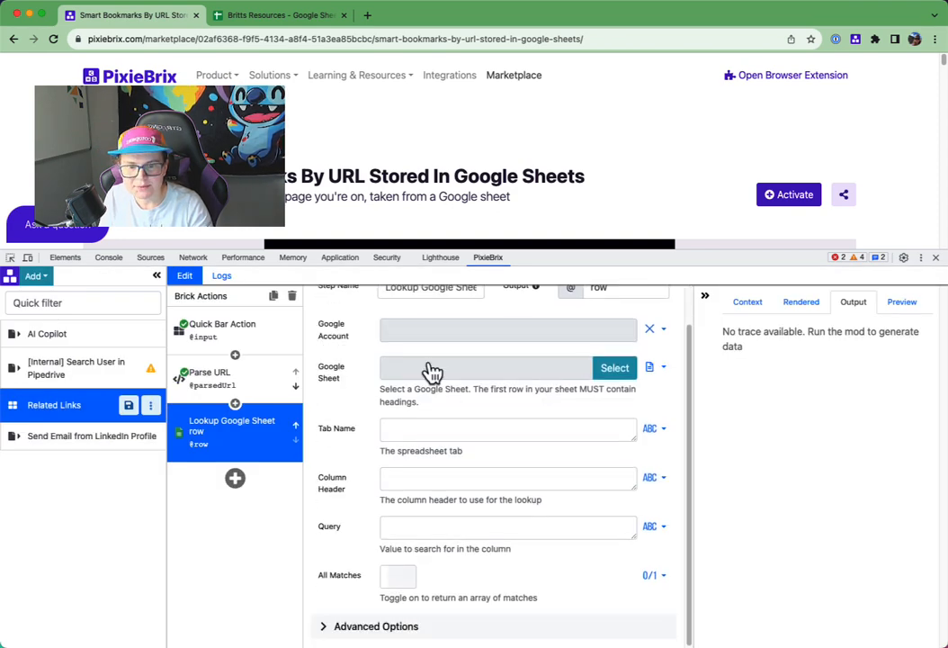
click(612, 370)
text(britt resour)
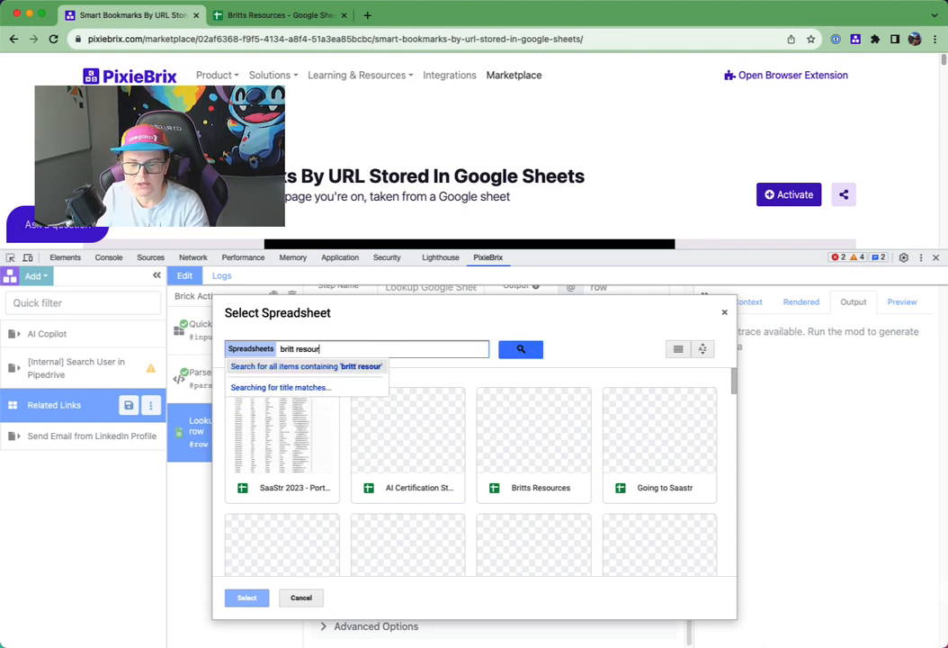
key(BackSpace)
key(BackSpace)
key(BackSpace)
key(BackSpace)
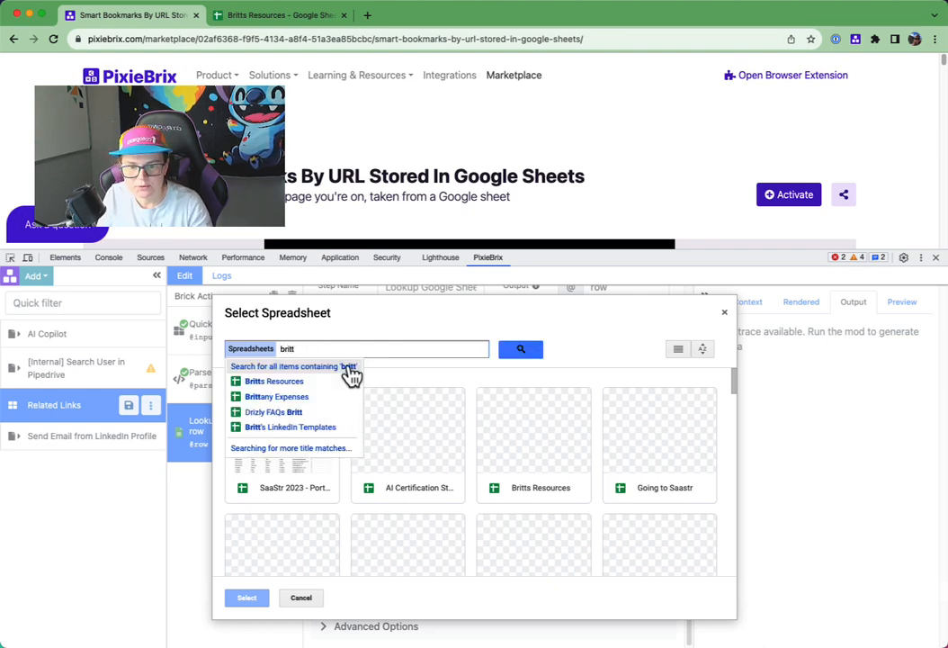
click(286, 382)
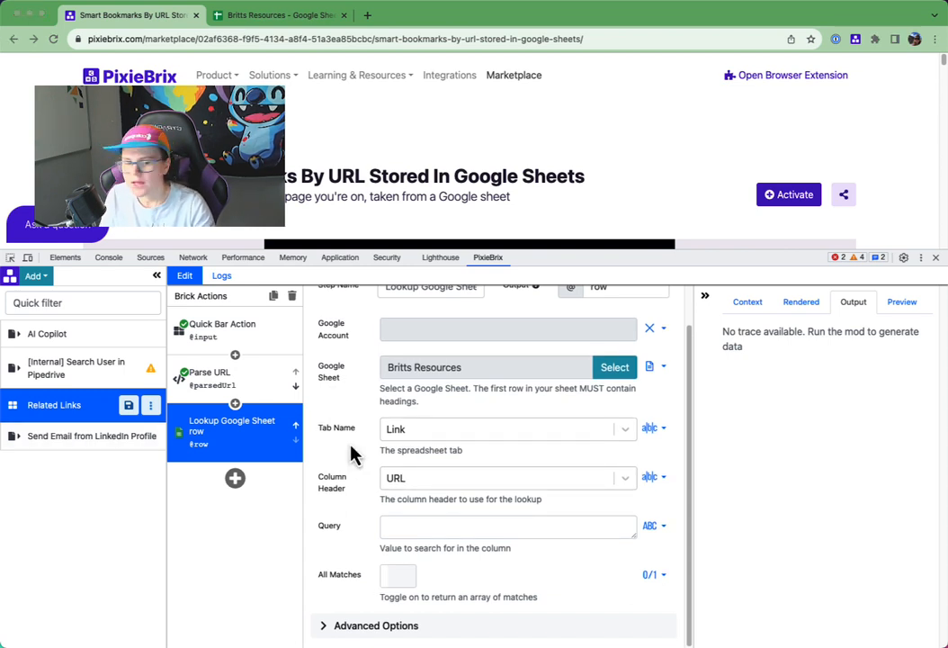
- Set the lookup's tab name to Resources, checking it against the tabs in the Britts Resources spreadsheet
click(437, 435)
scroll(450, 576, down, 2)
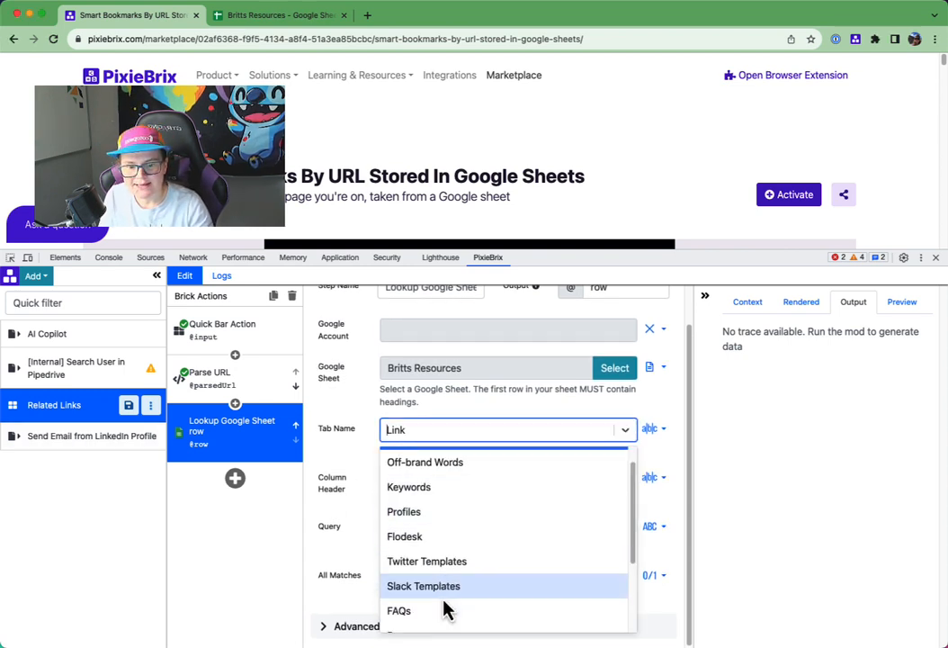
click(434, 619)
click(267, 20)
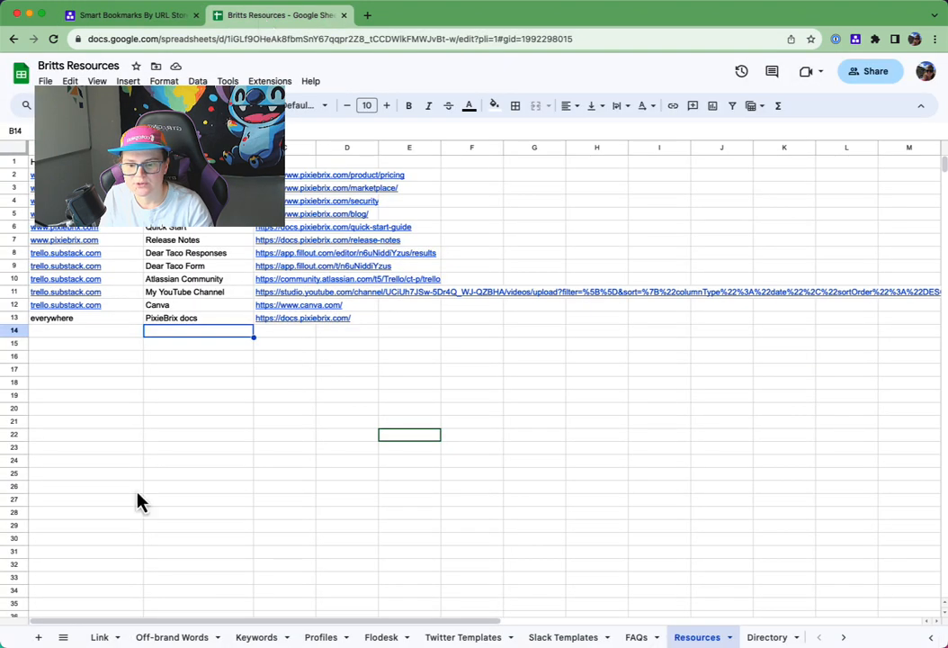
click(118, 18)
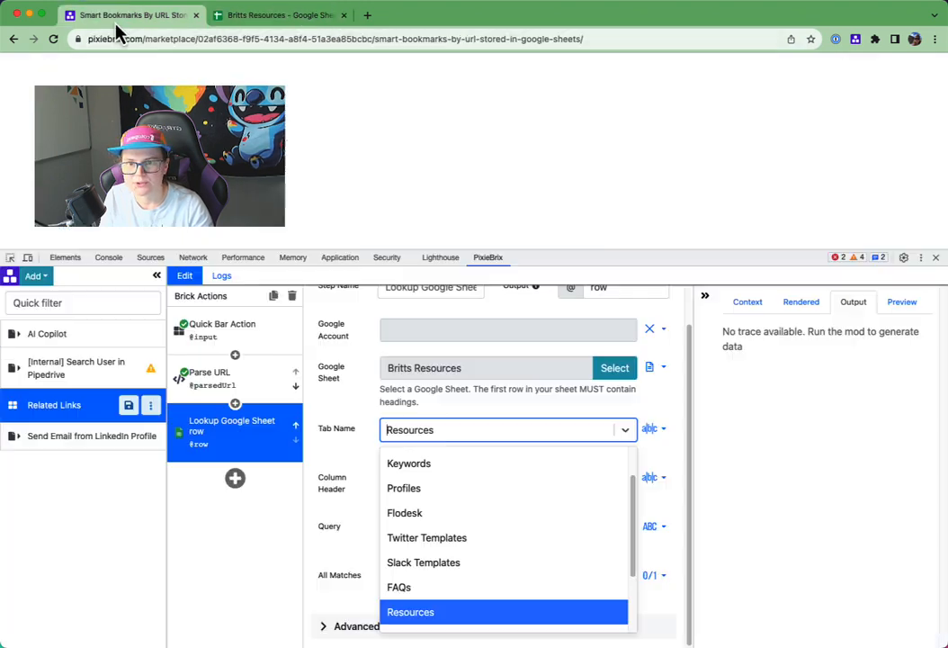
click(416, 616)
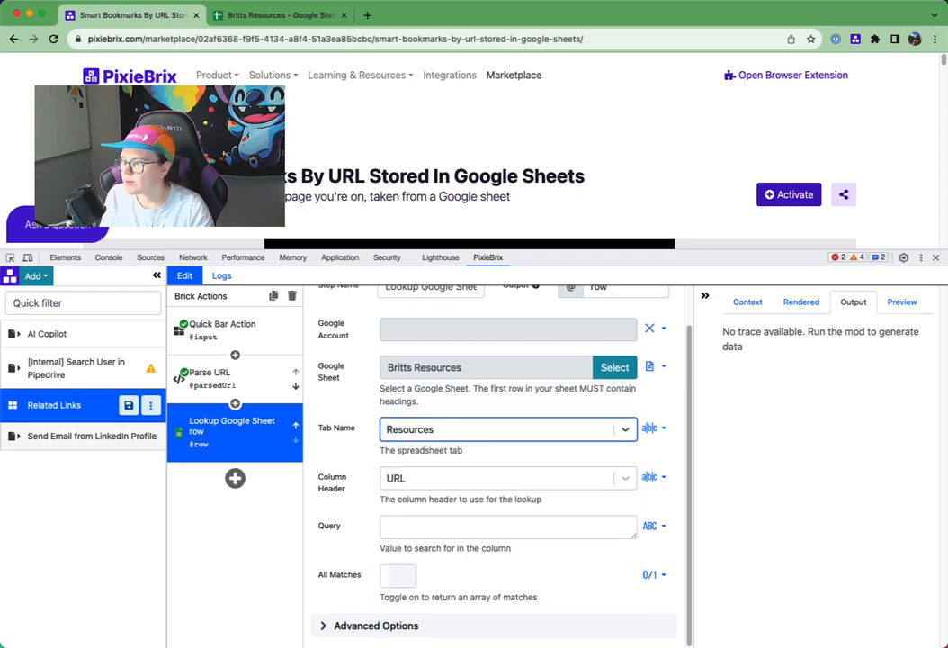
click(462, 490)
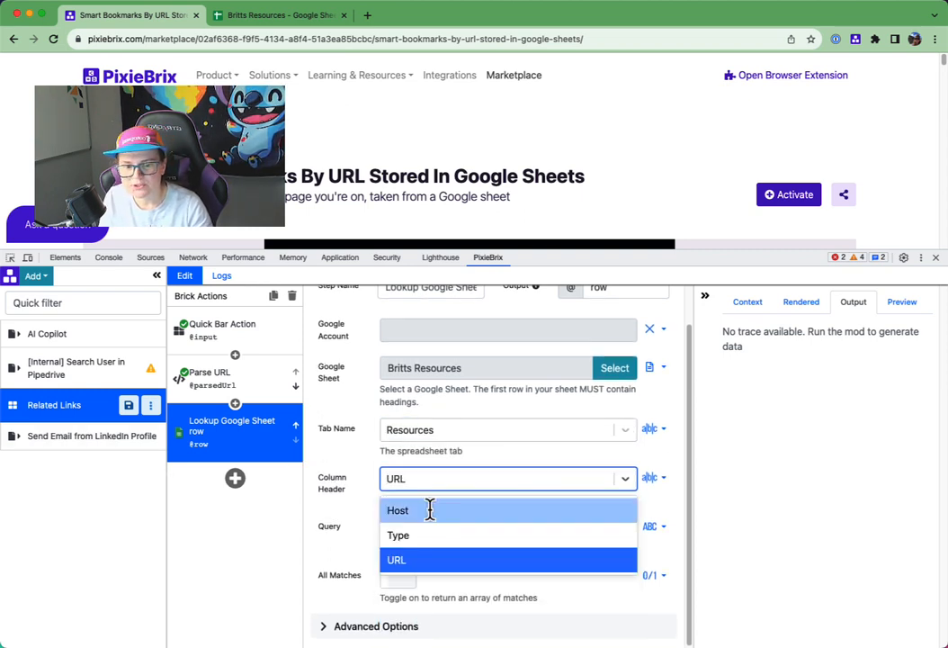
click(428, 509)
click(423, 529)
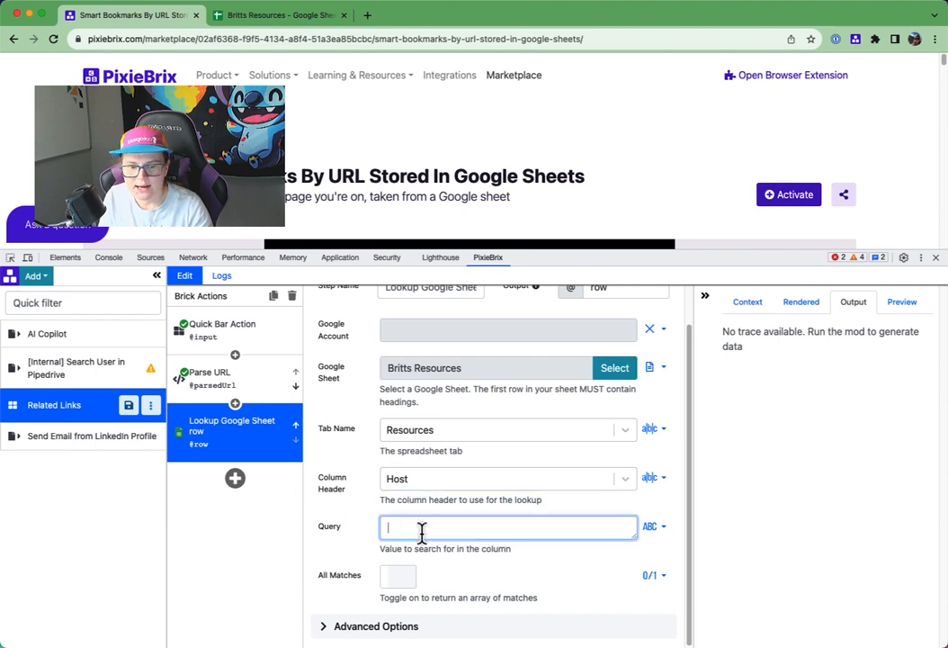
text(@parsedUrl.host)
- Compare the parsed host with the spreadsheet's Host column and turn on All Matches in the lookup brick
click(236, 389)
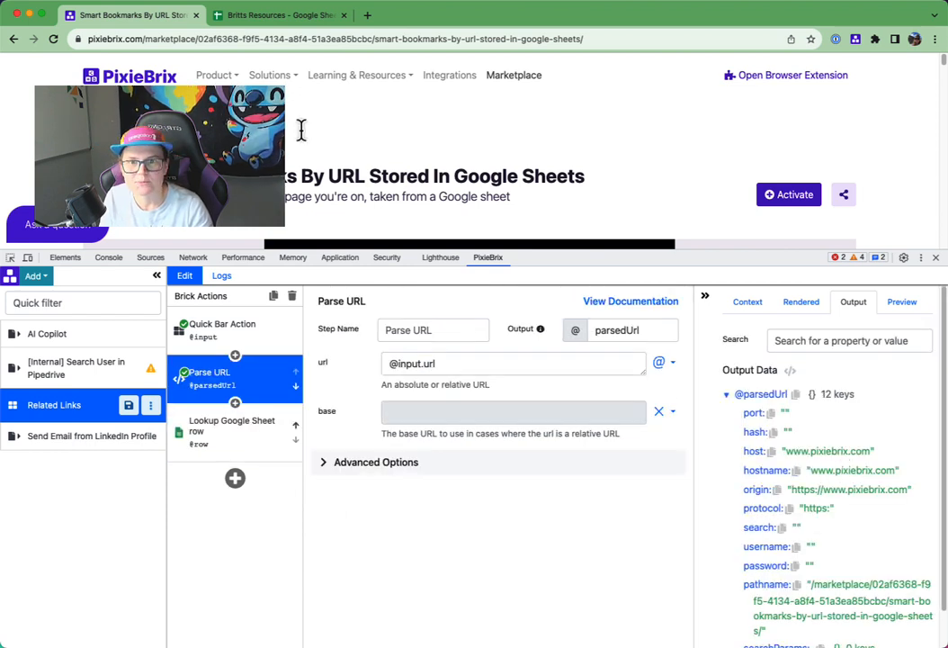
click(279, 16)
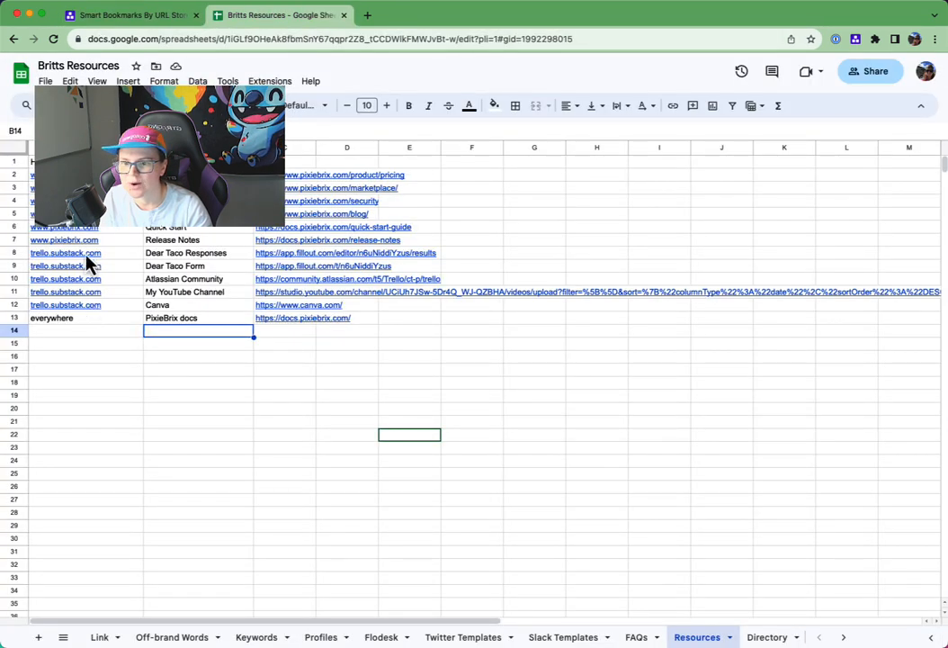
click(126, 16)
click(243, 430)
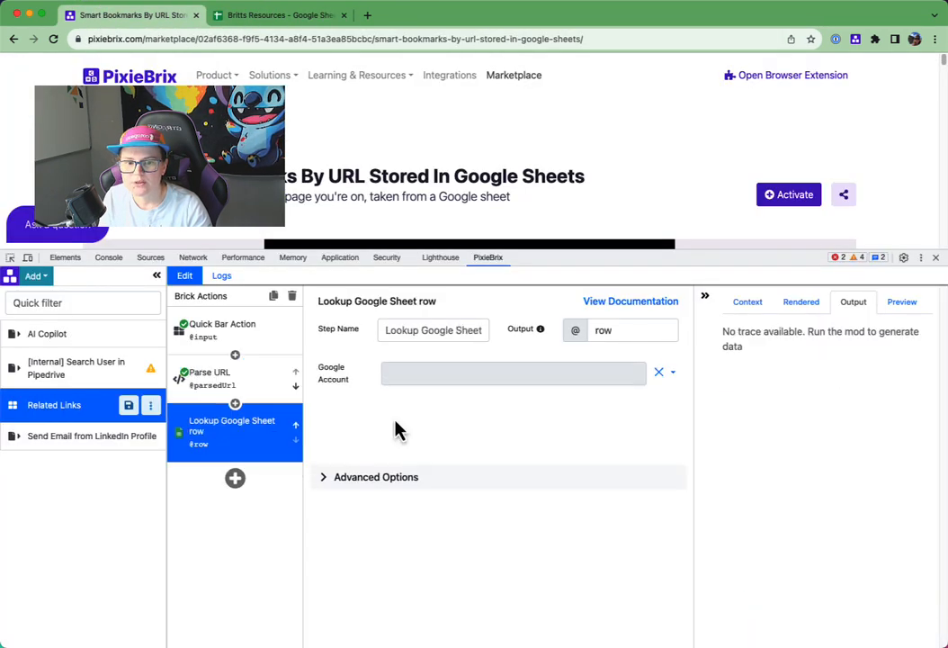
scroll(450, 497, down, 1)
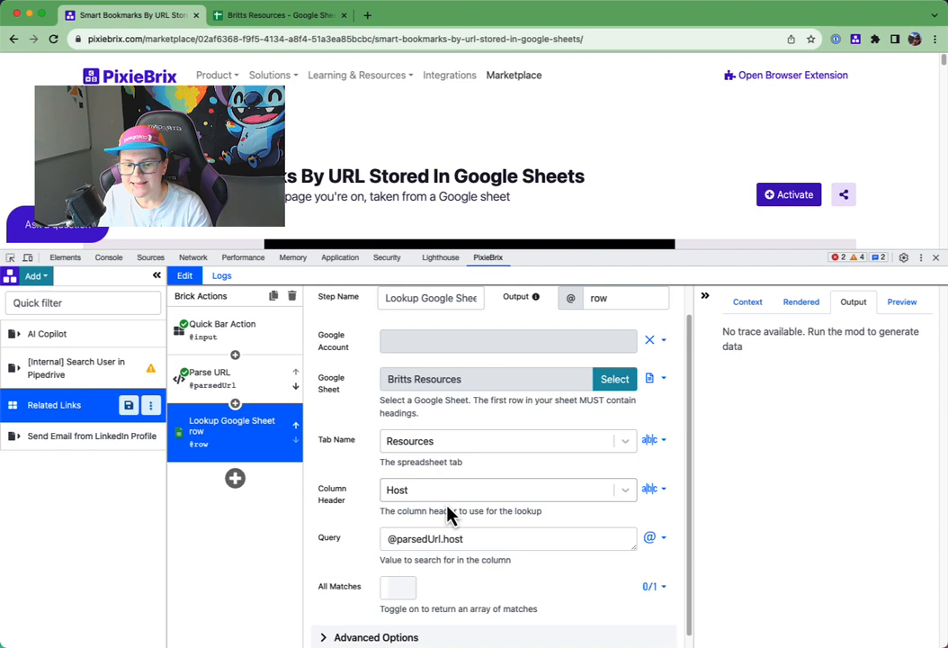
click(388, 594)
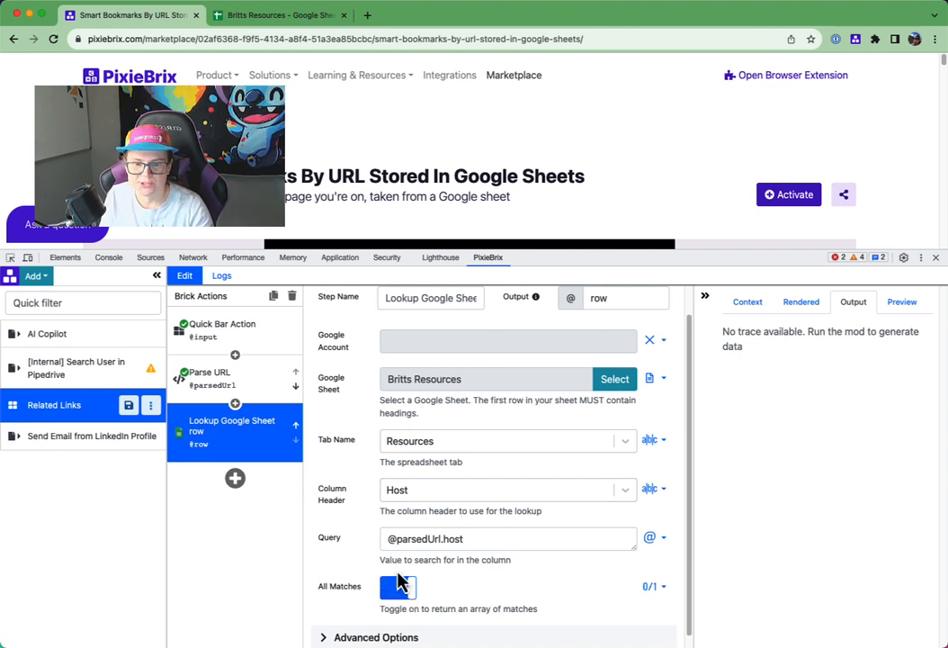
scroll(399, 576, down, 1)
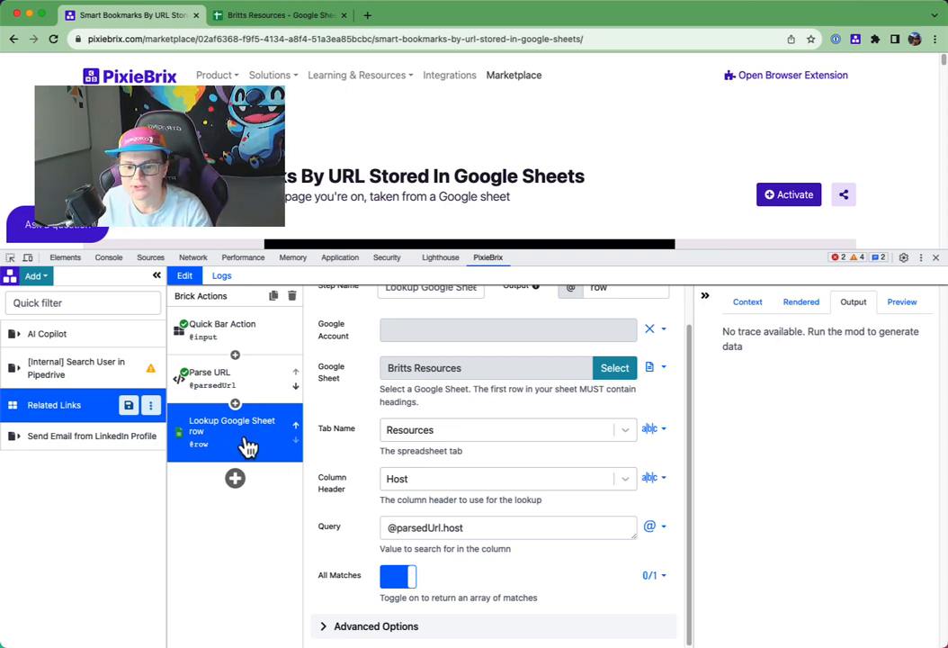
- Duplicate the Lookup Google Sheet row brick at the end of the mod and set the copy's query to everywhere
click(273, 295)
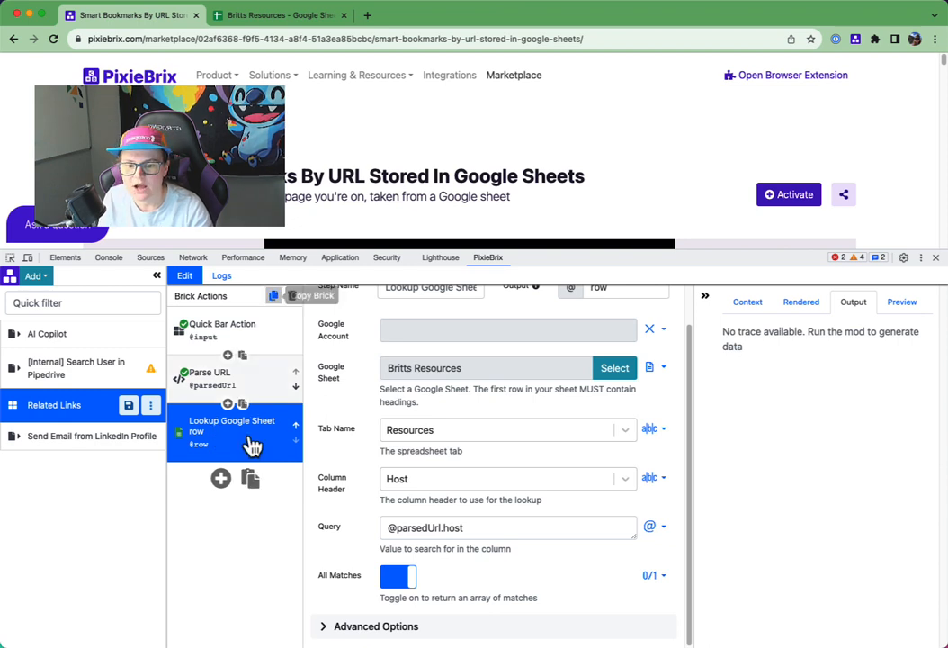
click(251, 481)
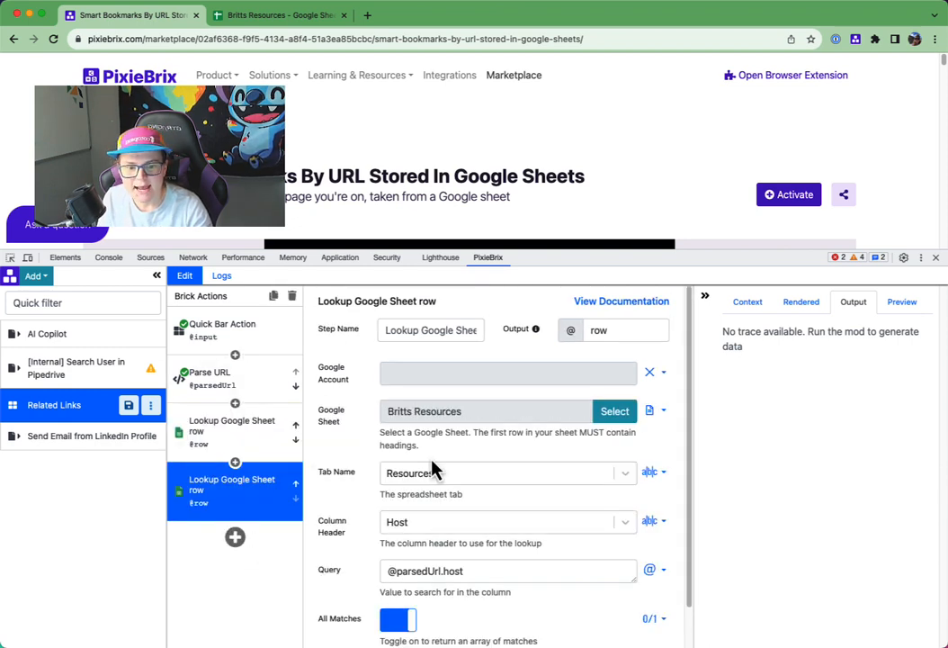
scroll(438, 498, down, 1)
click(431, 495)
click(430, 524)
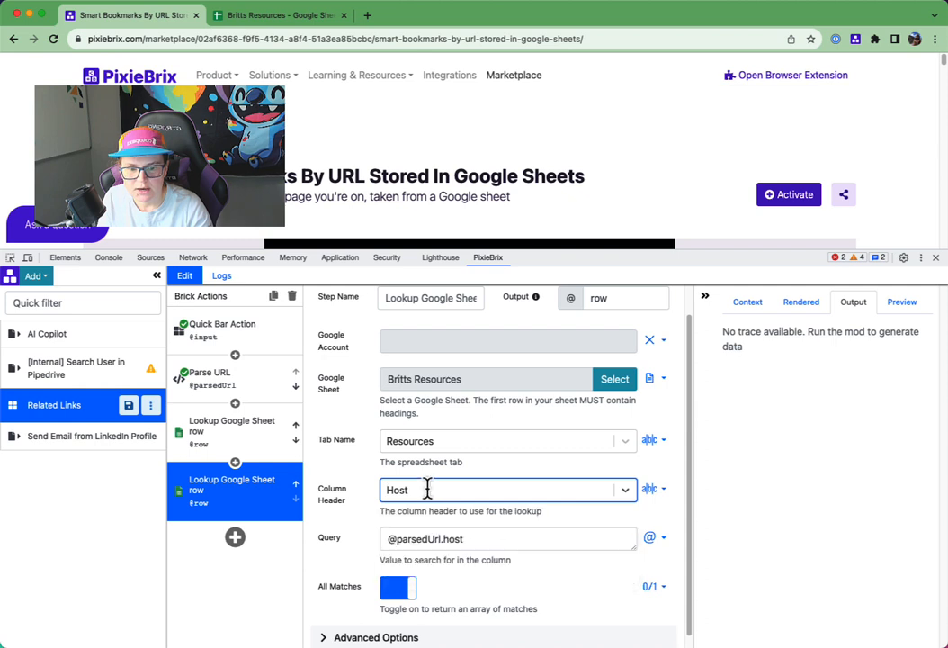
triple_click(427, 541)
text(everywhere)
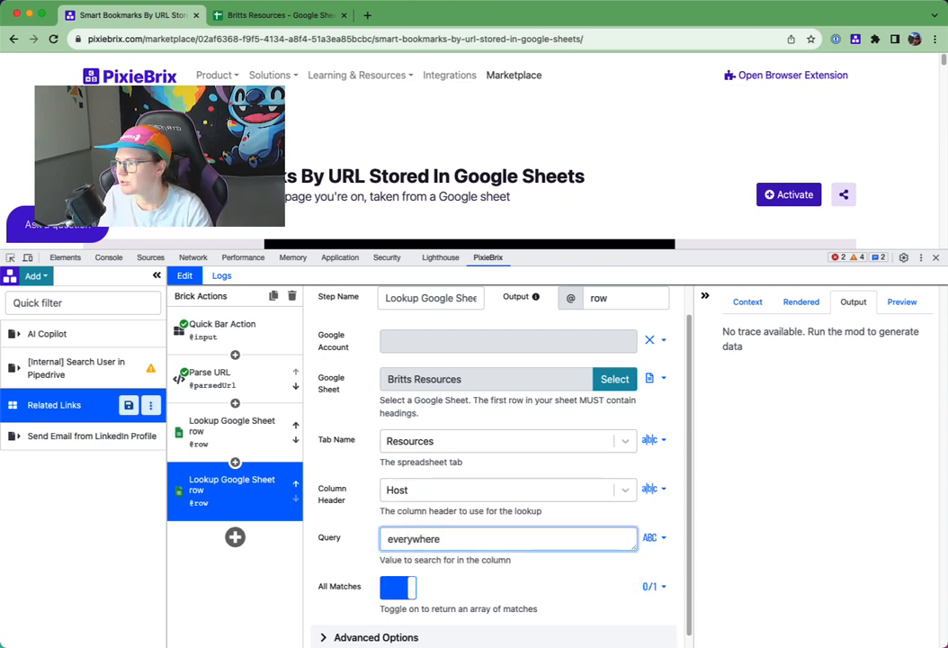
click(333, 130)
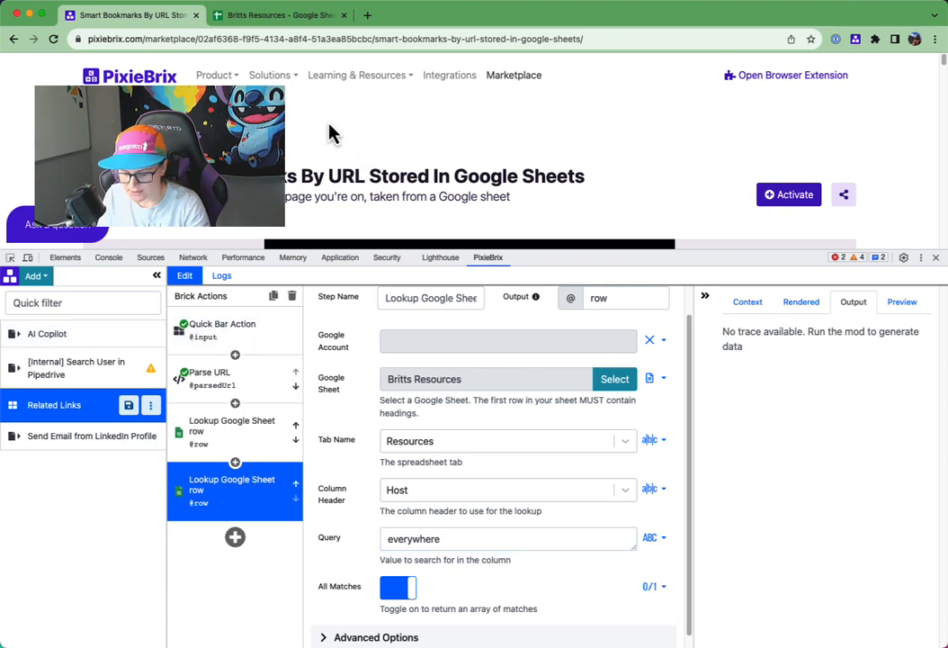
key(super+k)
click(330, 126)
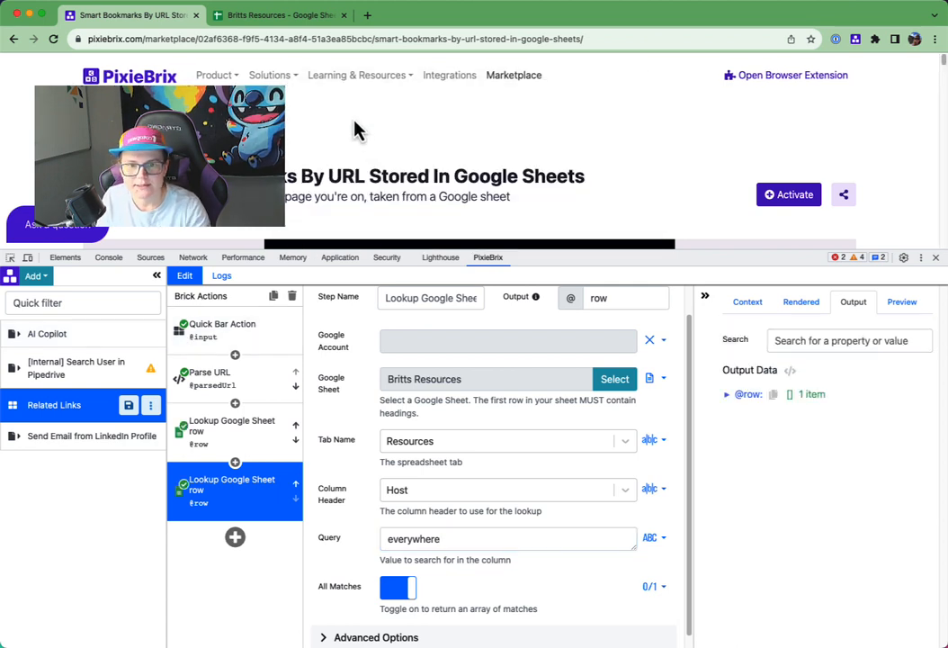
click(724, 395)
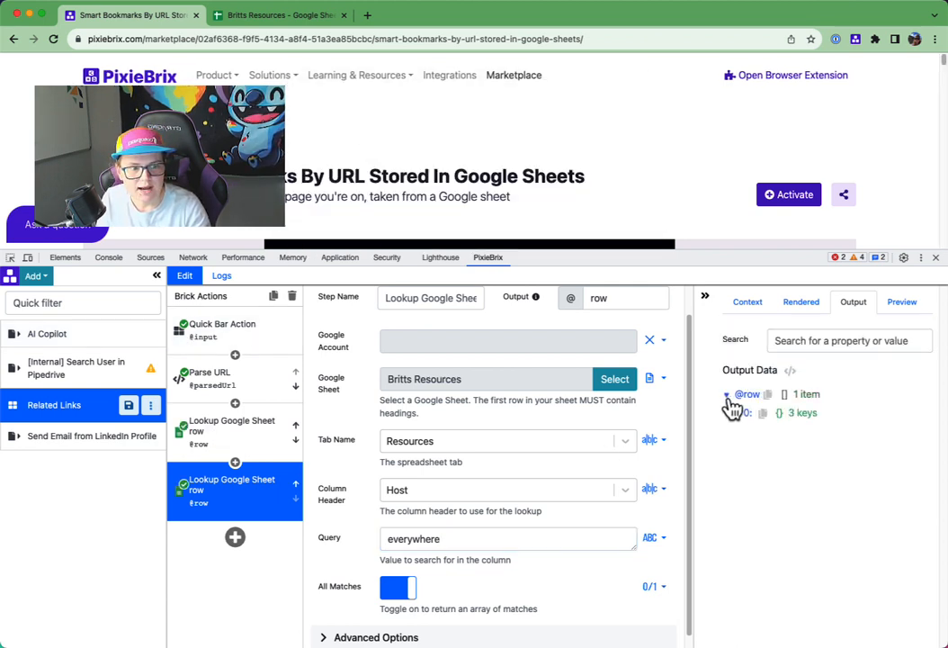
click(735, 413)
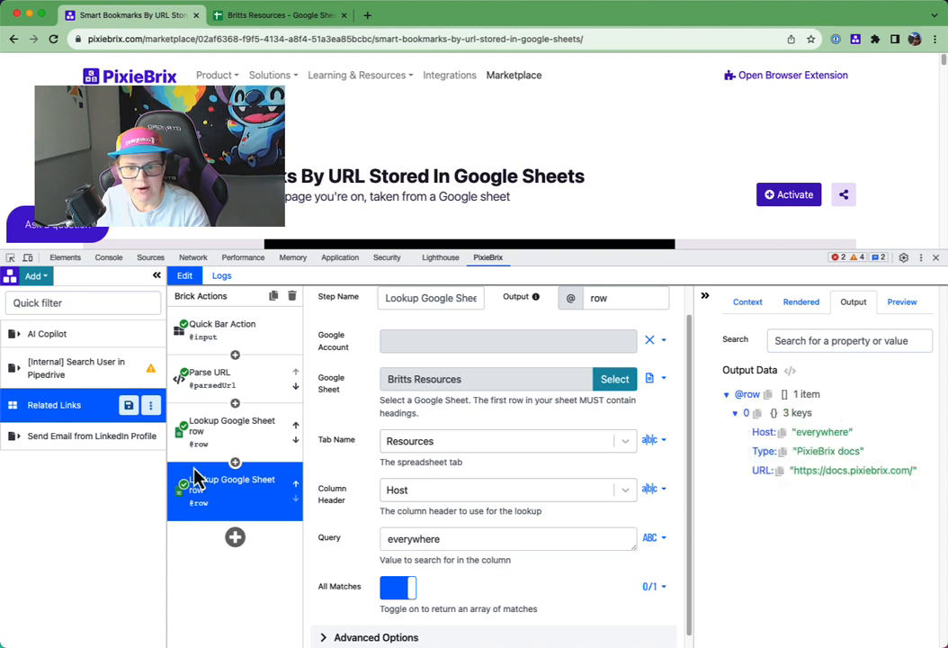
click(229, 445)
click(727, 396)
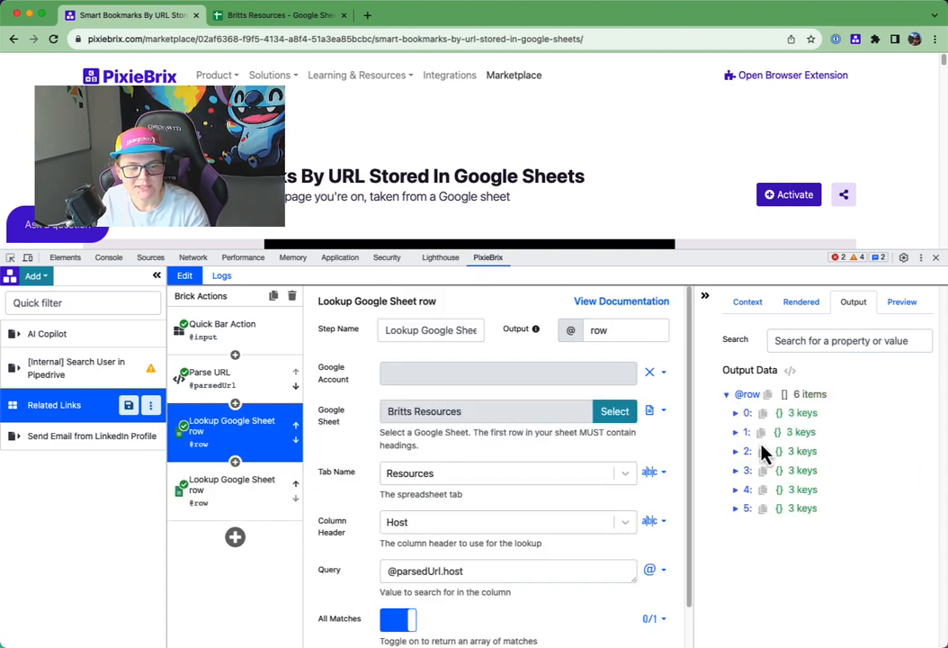
click(736, 414)
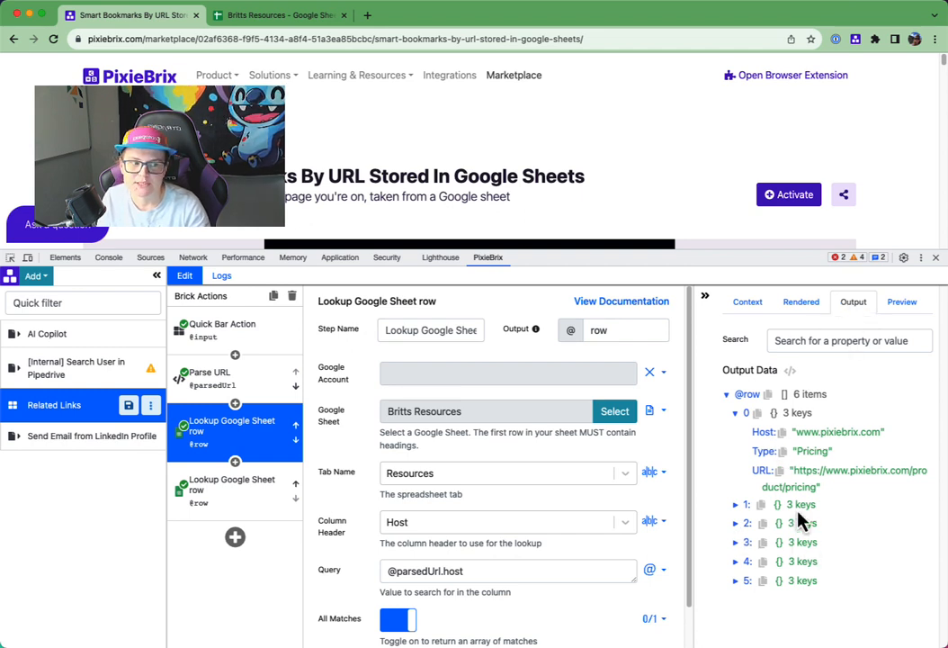
click(204, 509)
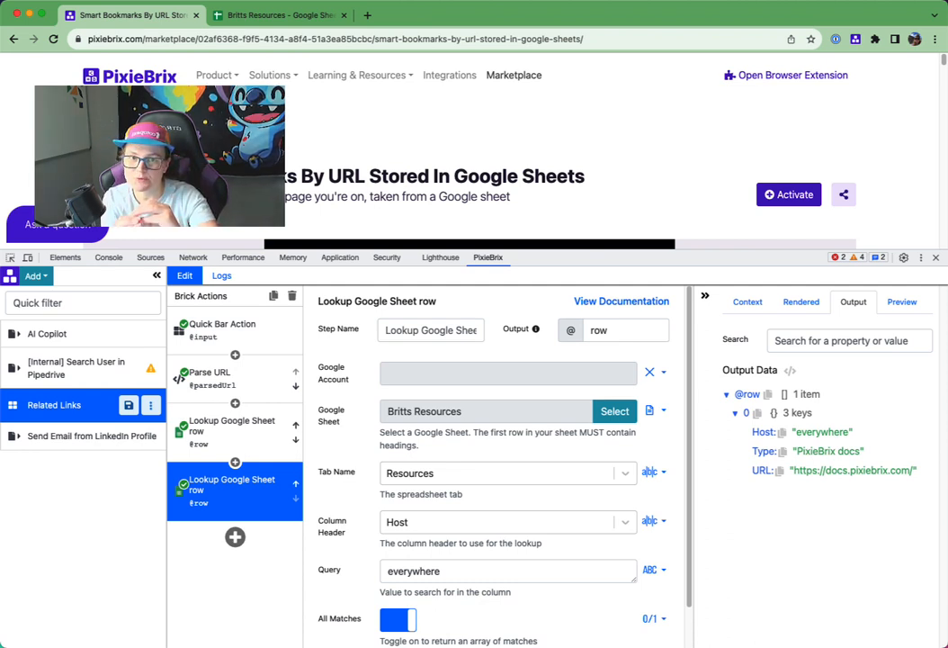
- Add a jq - JSON processor brick at the end of the mod and set its filter to .a + .b
click(233, 539)
text(jq fdil)
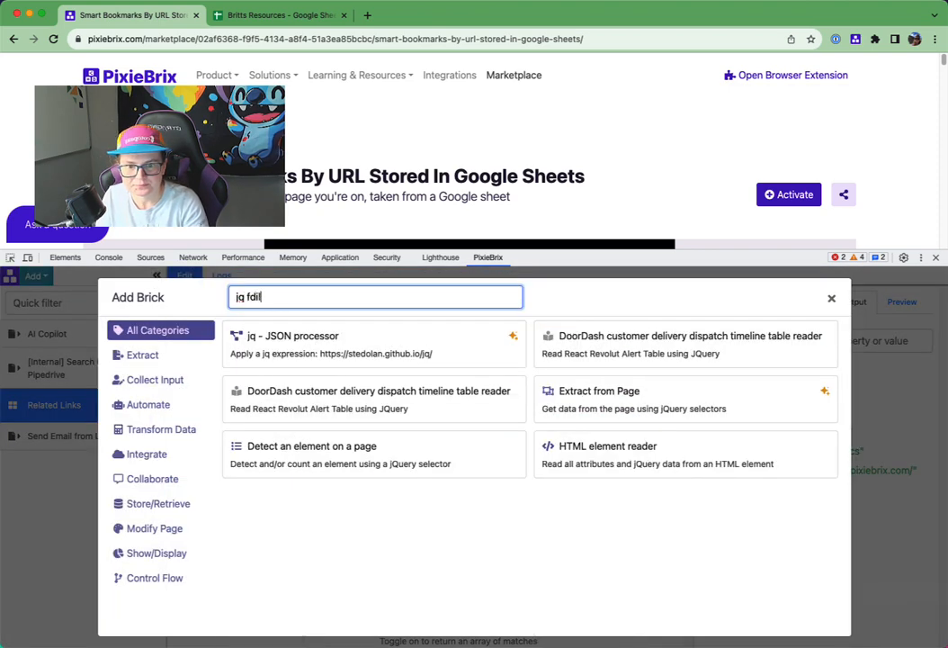
key(BackSpace)
key(BackSpace)
key(BackSpace)
key(BackSpace)
key(BackSpace)
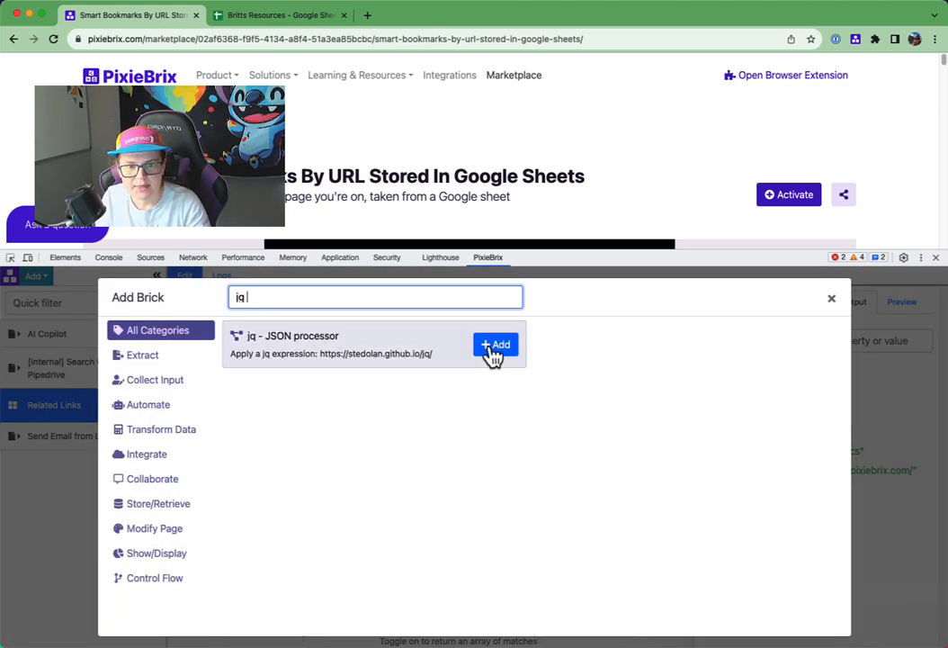
click(495, 347)
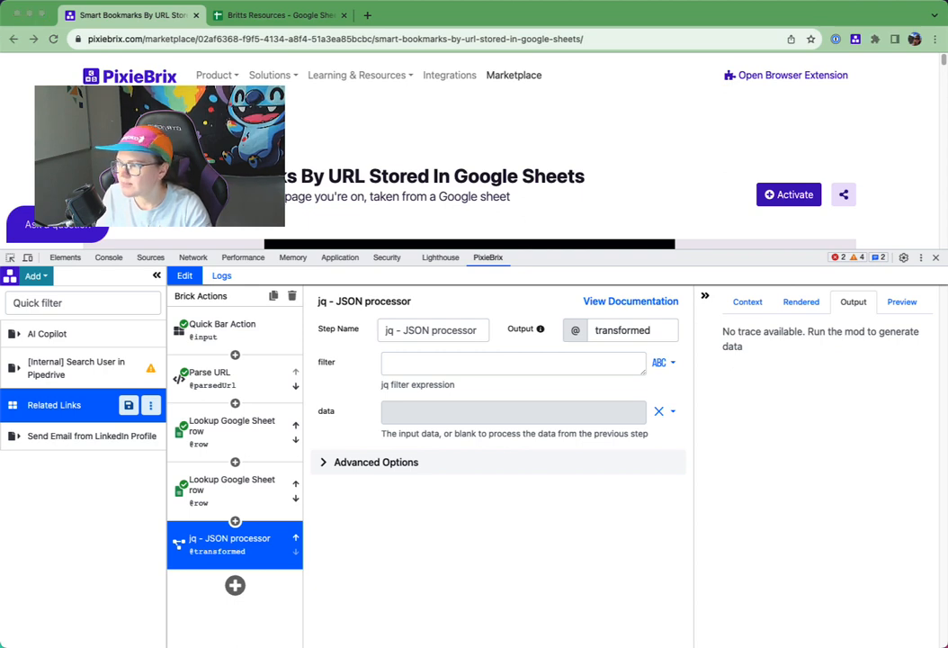
click(414, 363)
text(.a + .b)
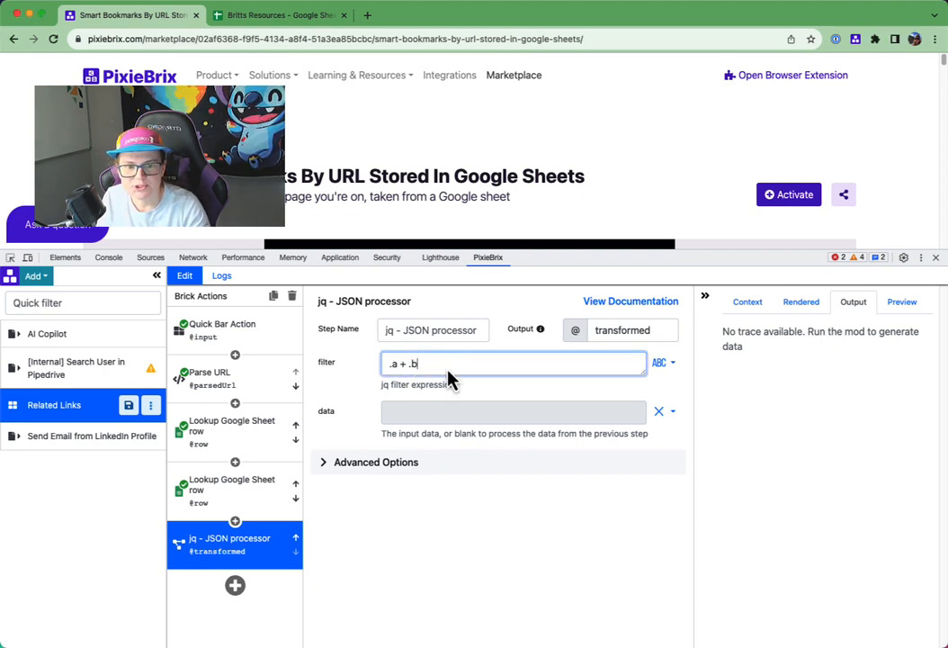
- Define the jq brick's data as key-value pairs and name the first property a
click(670, 415)
click(627, 469)
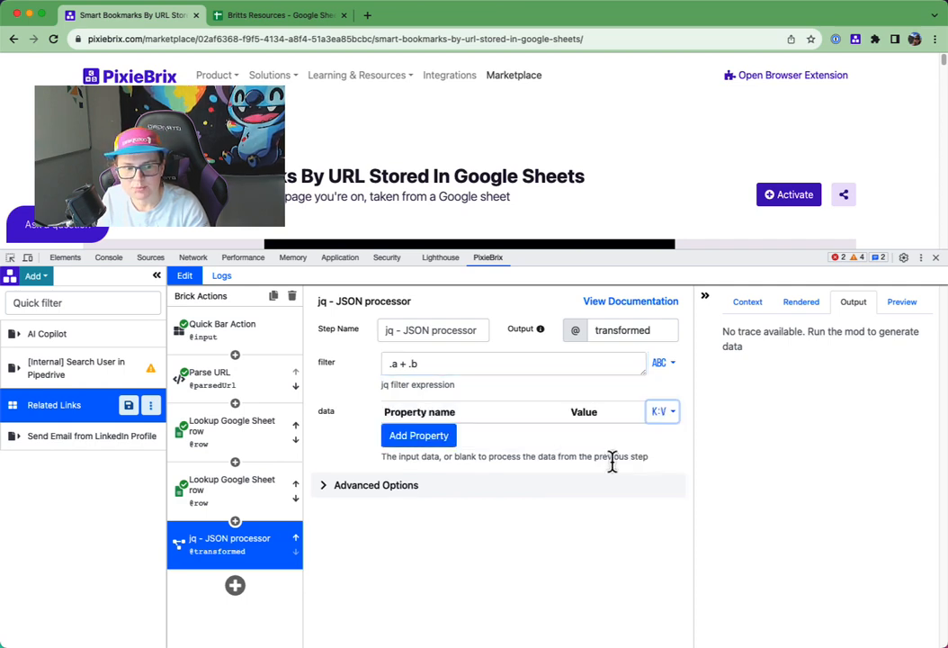
click(418, 434)
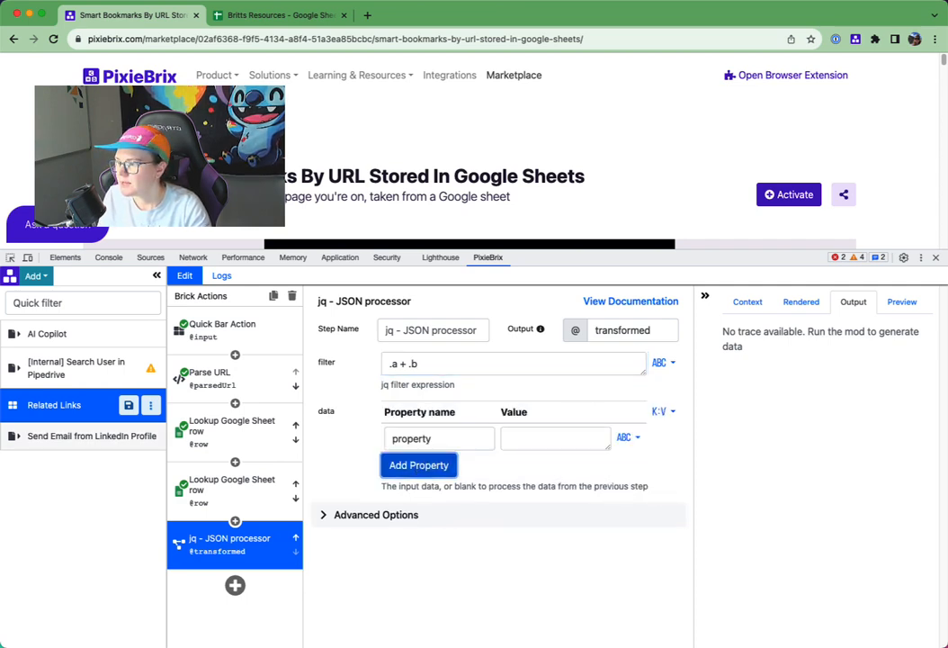
double_click(403, 439)
text(a)
click(515, 446)
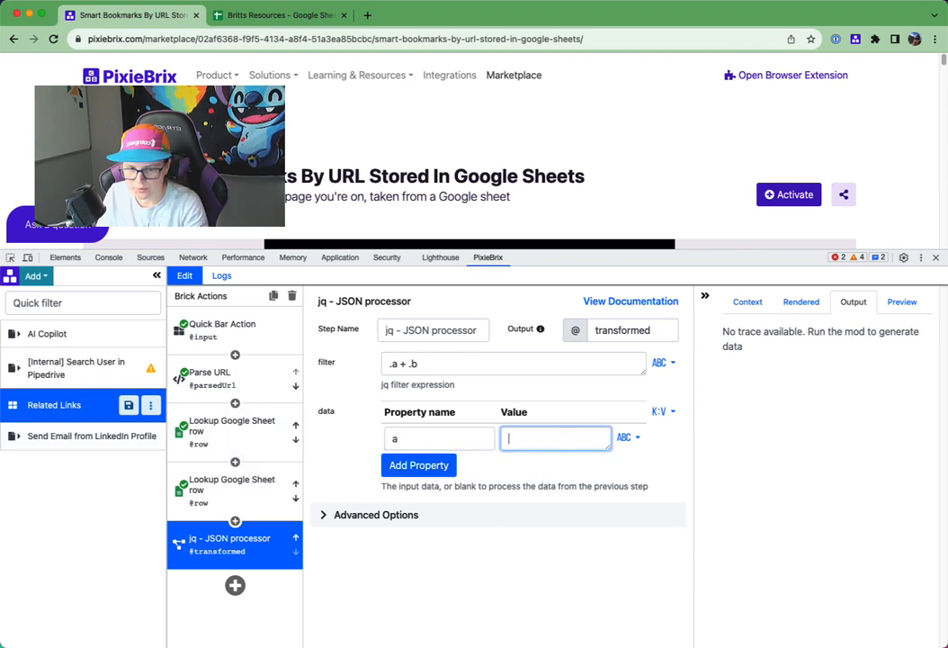
click(420, 464)
double_click(430, 467)
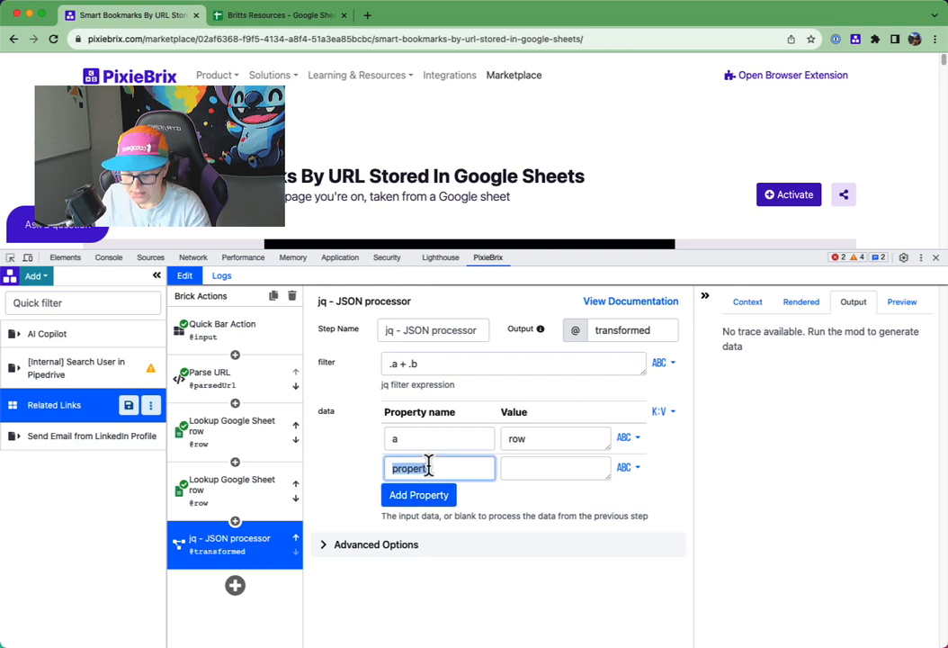
text(b)
click(510, 440)
text(@)
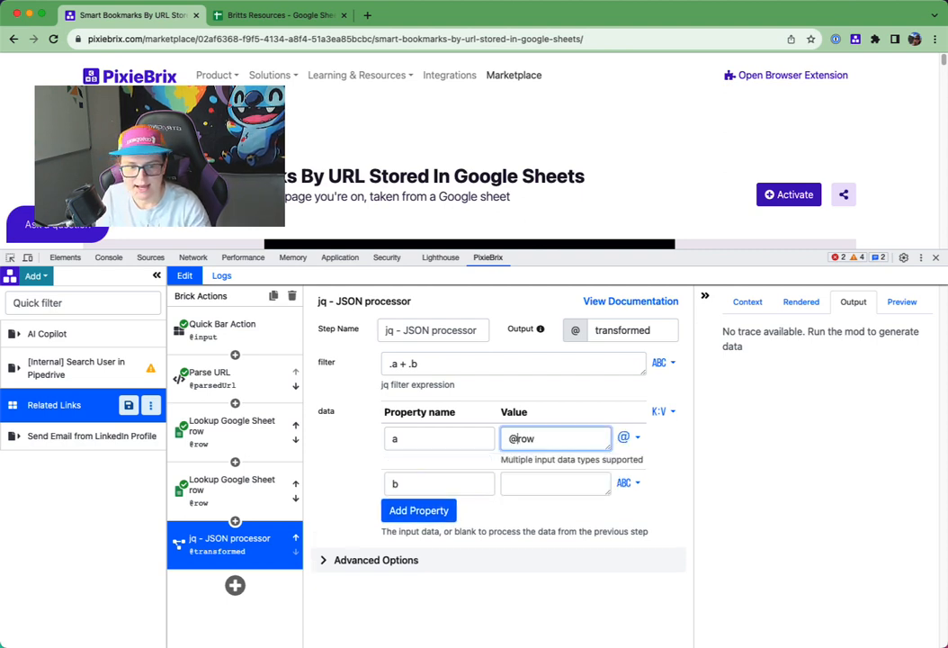
click(541, 490)
text(@)
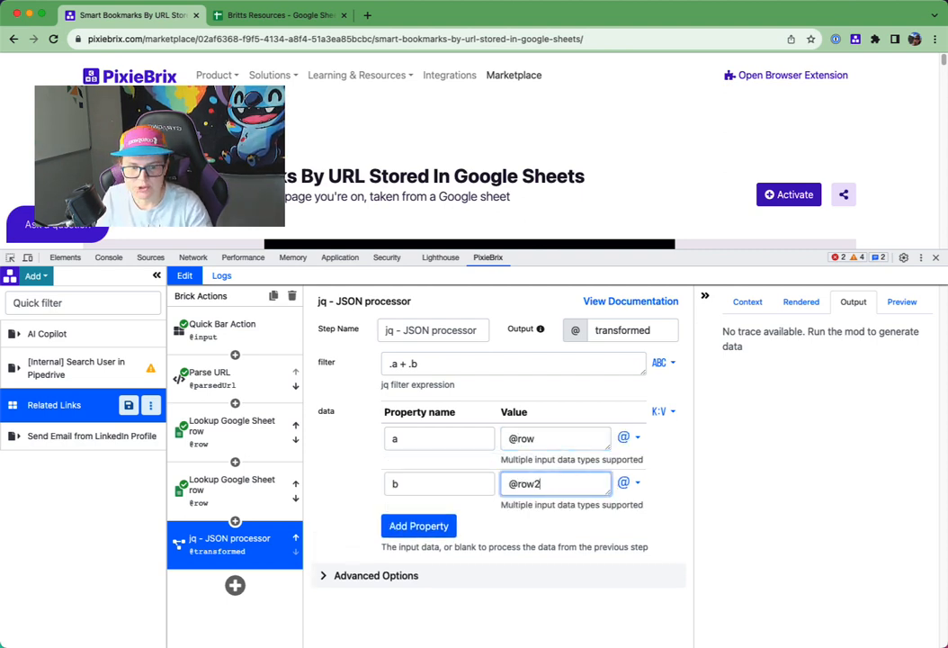
text(row2)
- Rename the output variable of the Lookup Google Sheet row brick that queries everywhere to row2
click(212, 506)
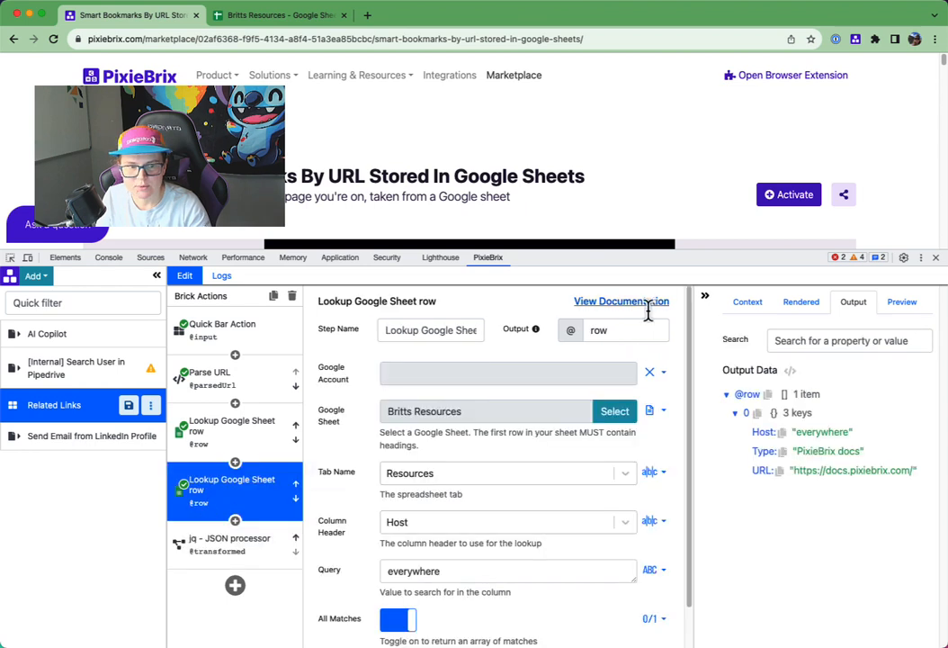
click(627, 331)
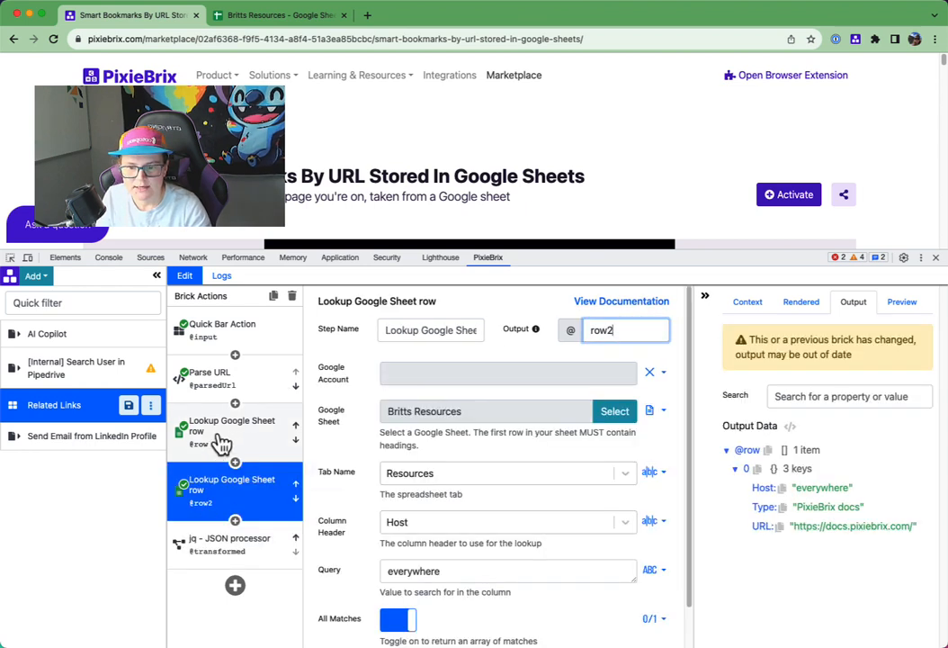
click(230, 540)
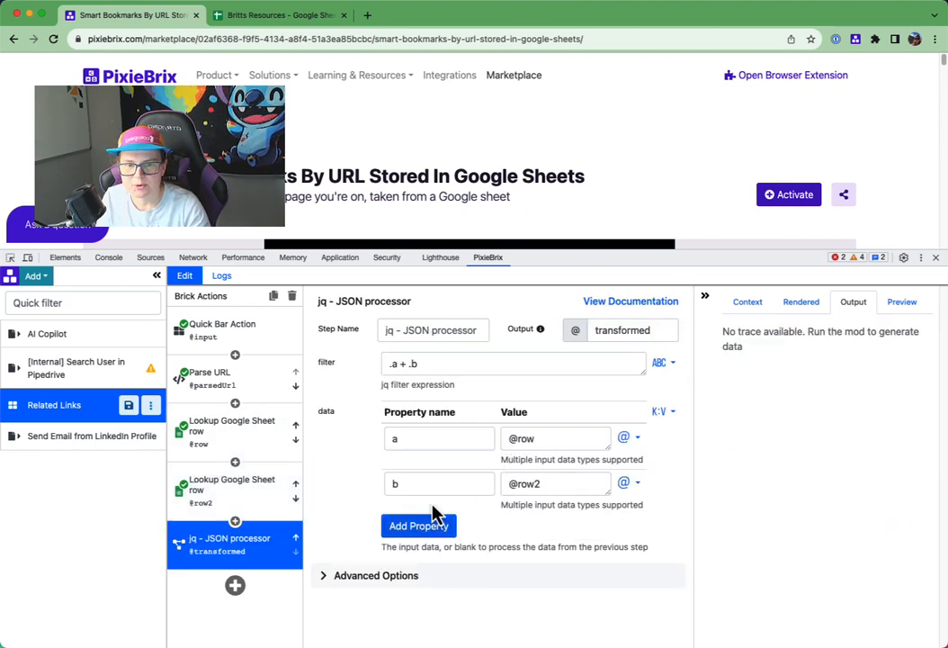
- Run Related Links from the Quick Bar and compare the jq brick's output with the outputs of both lookup bricks
key(super+m)
click(342, 133)
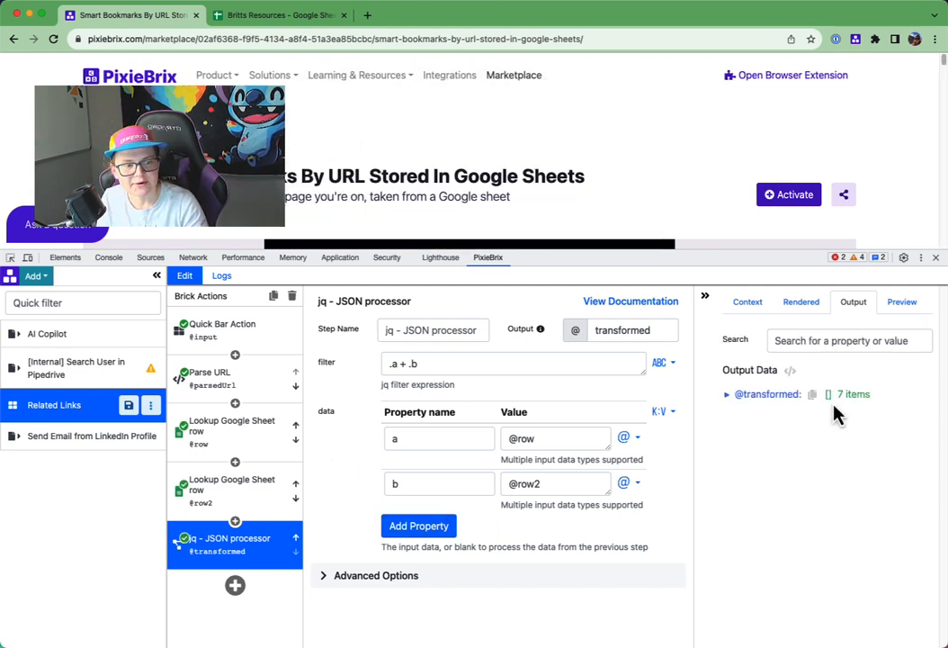
click(184, 499)
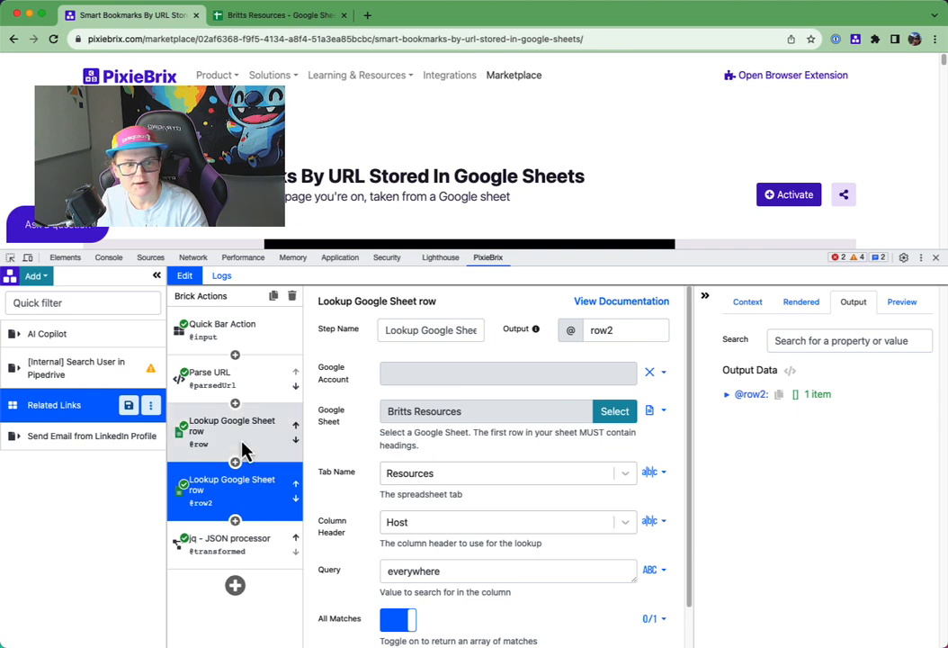
click(241, 450)
click(293, 543)
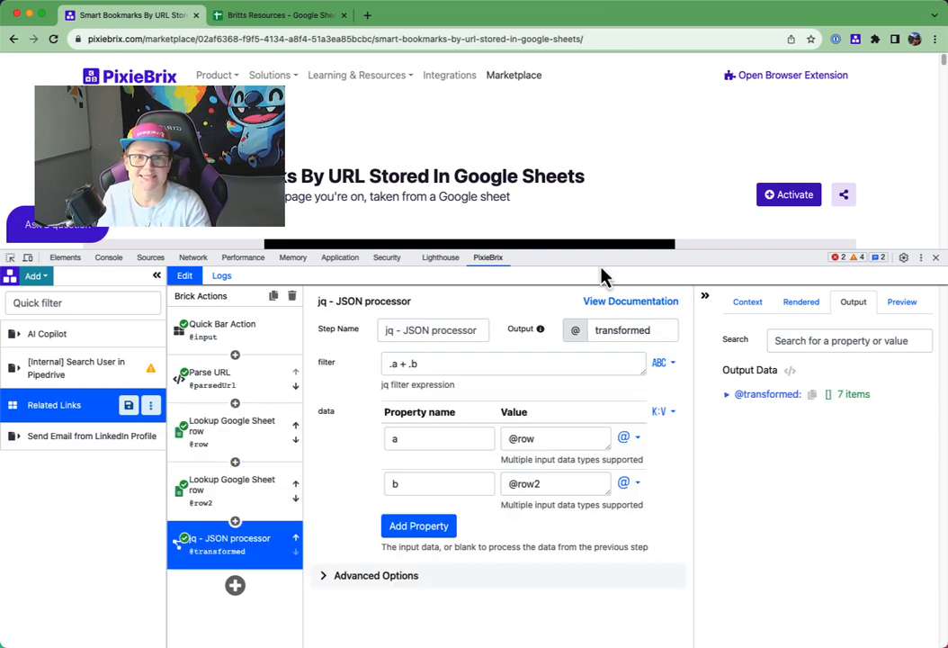
- Add a Display Temporary Information brick after the jq brick, titled Links and located in the Sidebar
click(235, 585)
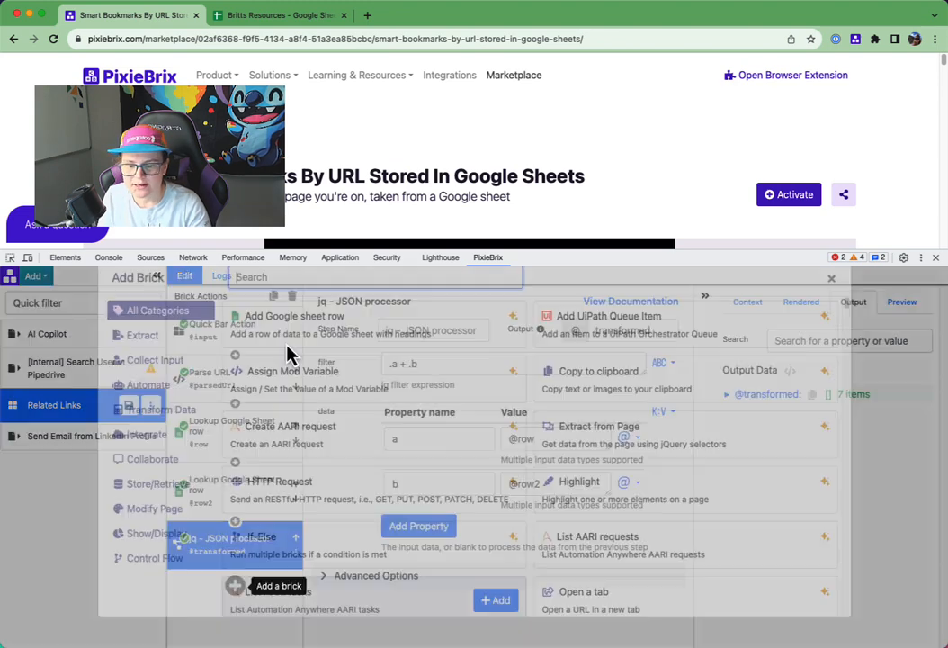
text(display)
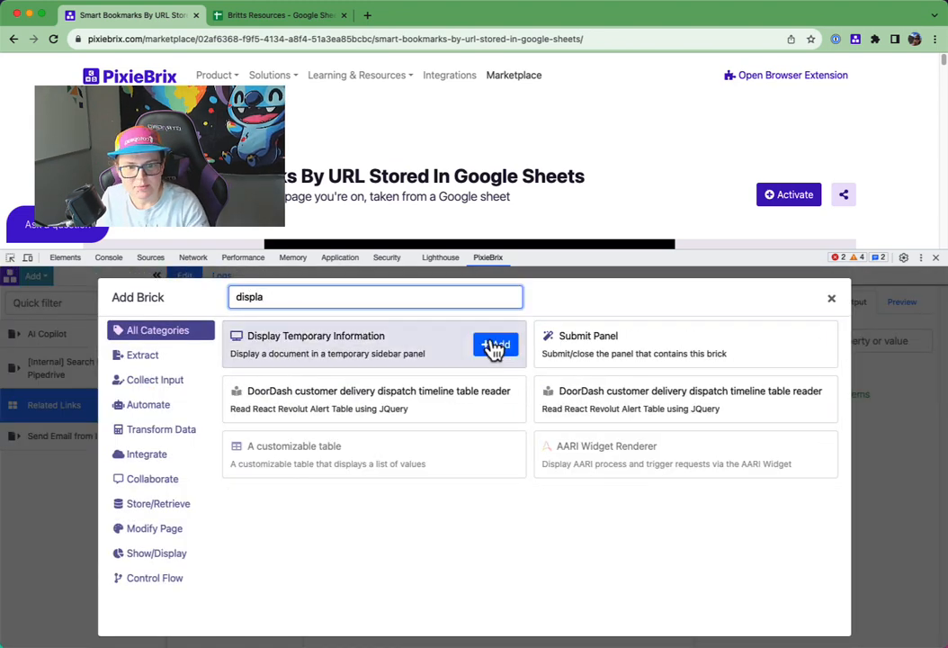
click(491, 347)
drag(584, 253, 585, 147)
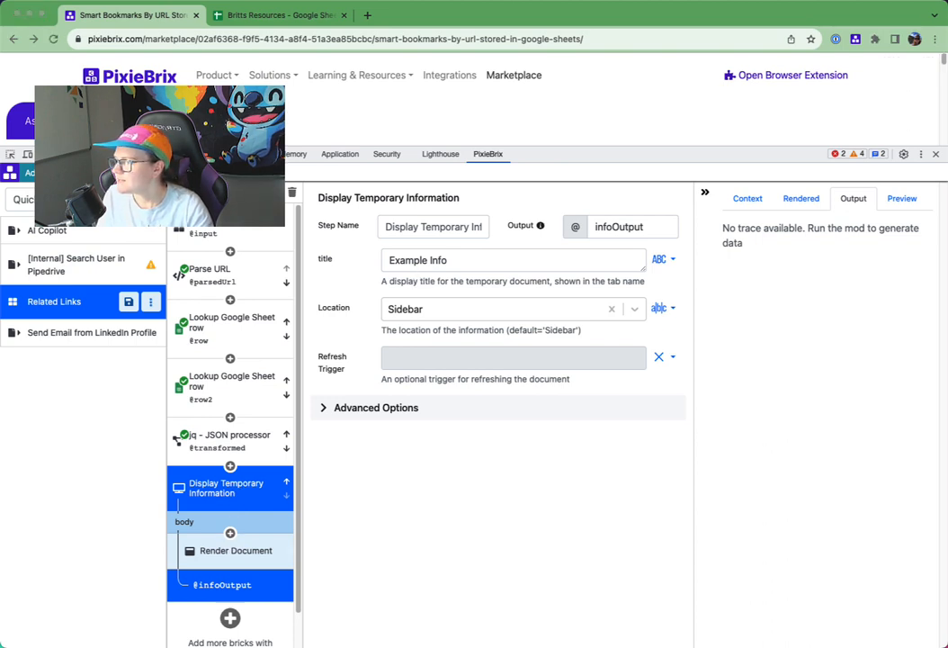
double_click(419, 260)
text(Links)
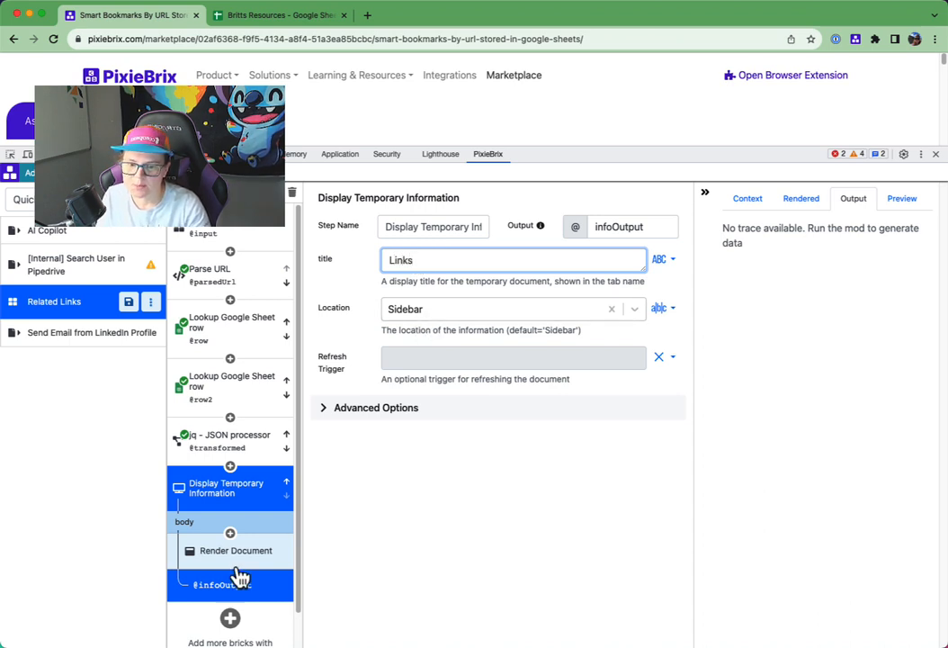
click(470, 313)
click(407, 612)
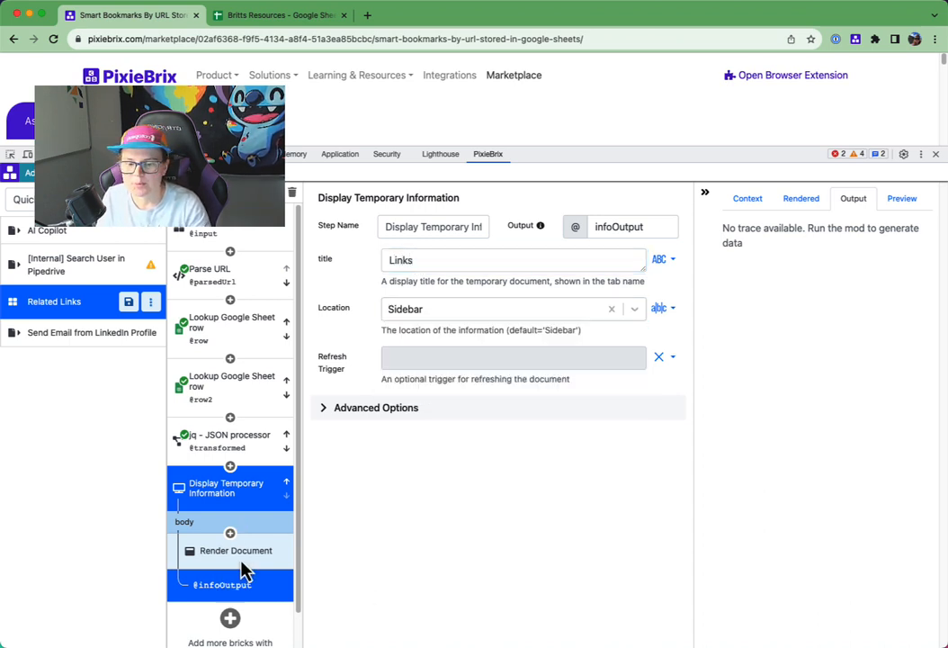
- Change the Render Document header's title to "🔗 Links" and its heading level to H3
click(224, 564)
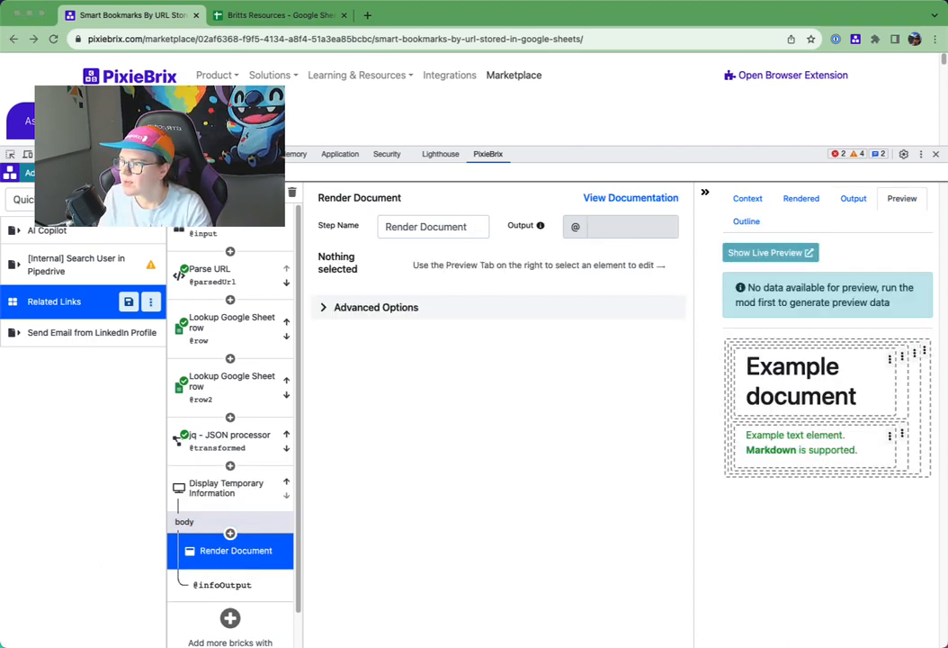
click(779, 379)
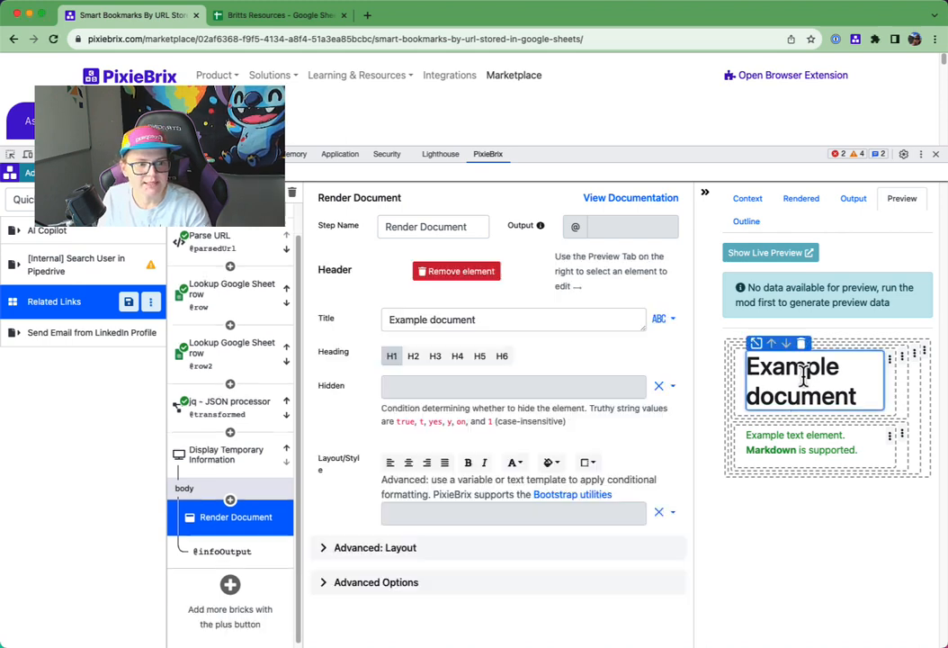
triple_click(516, 317)
text(🔗 Links)
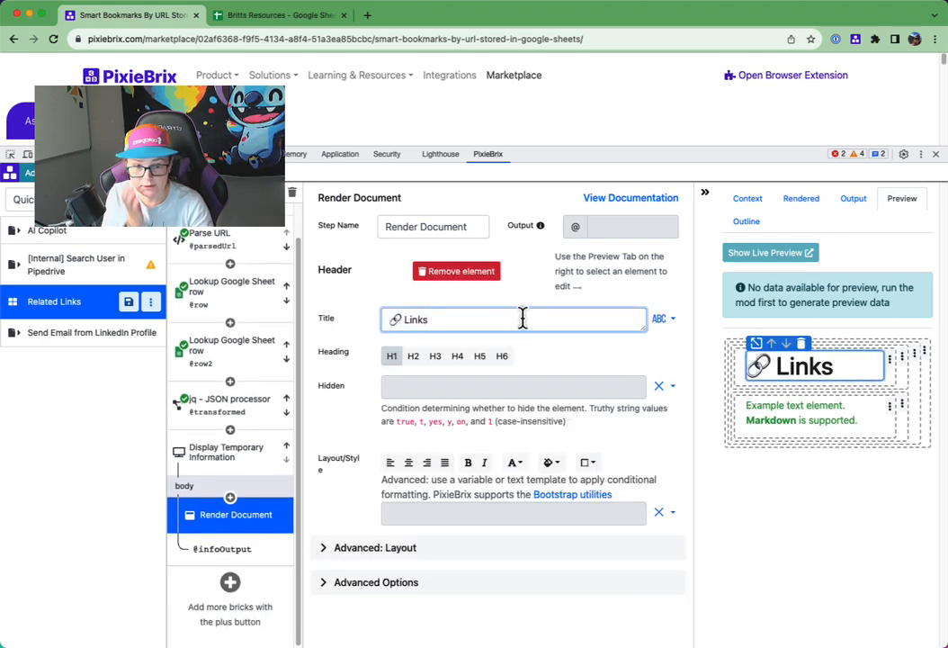
click(437, 360)
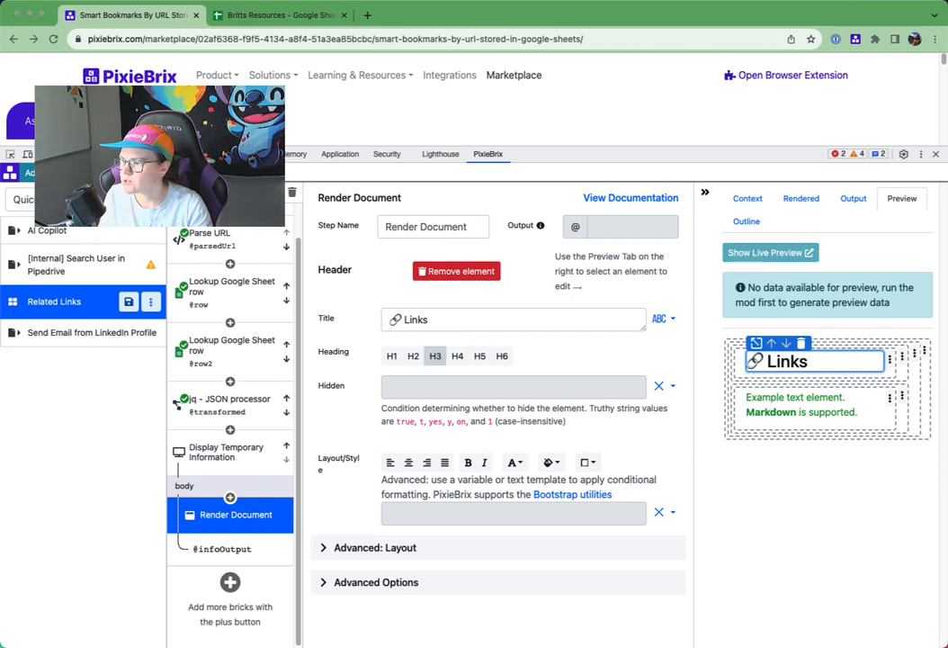
click(811, 416)
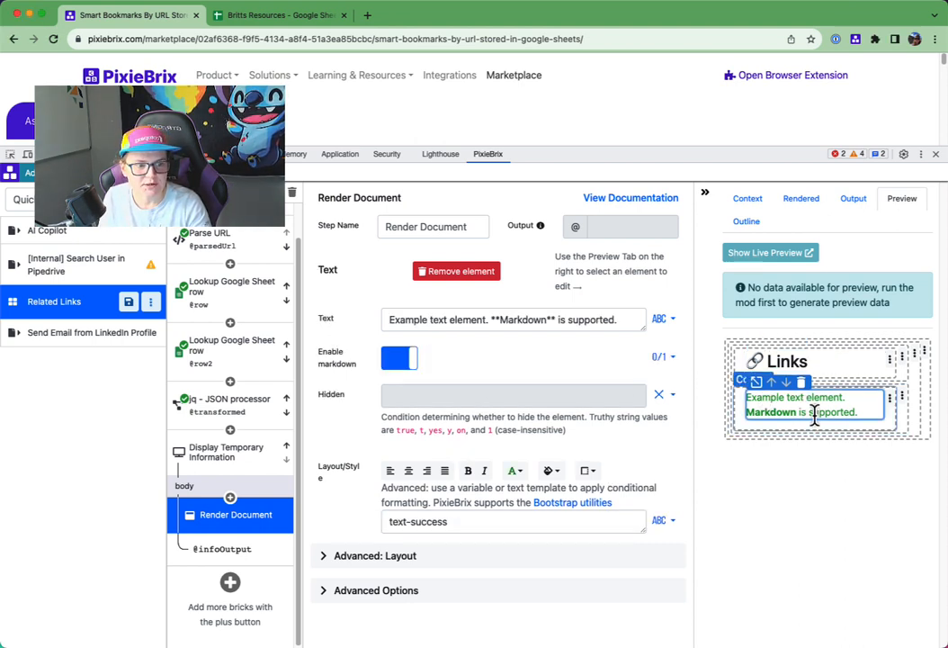
triple_click(489, 326)
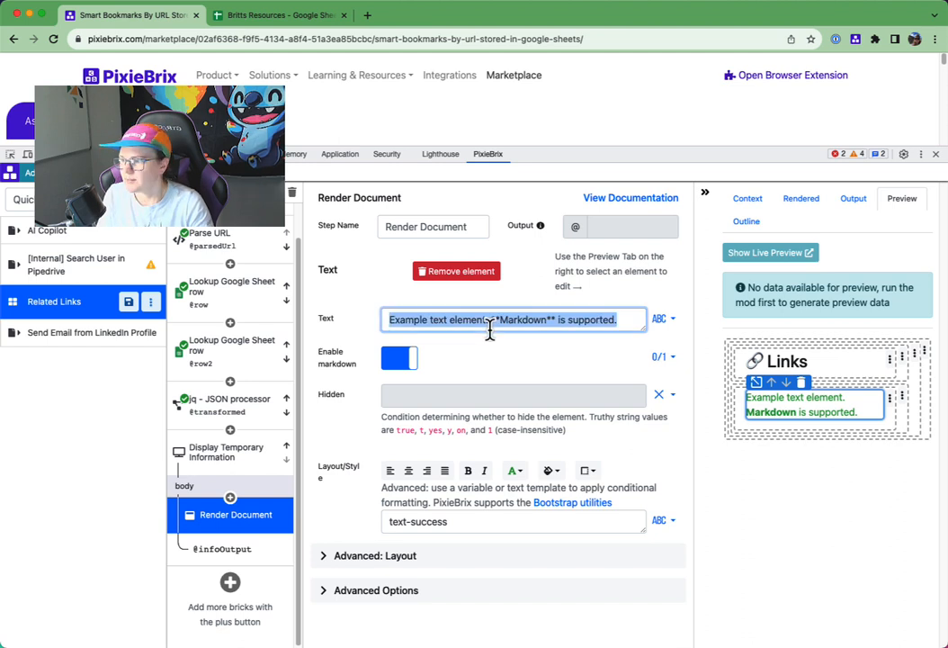
text(Below are the links you've set to appear on **{{@parsedUrl.host}}**)
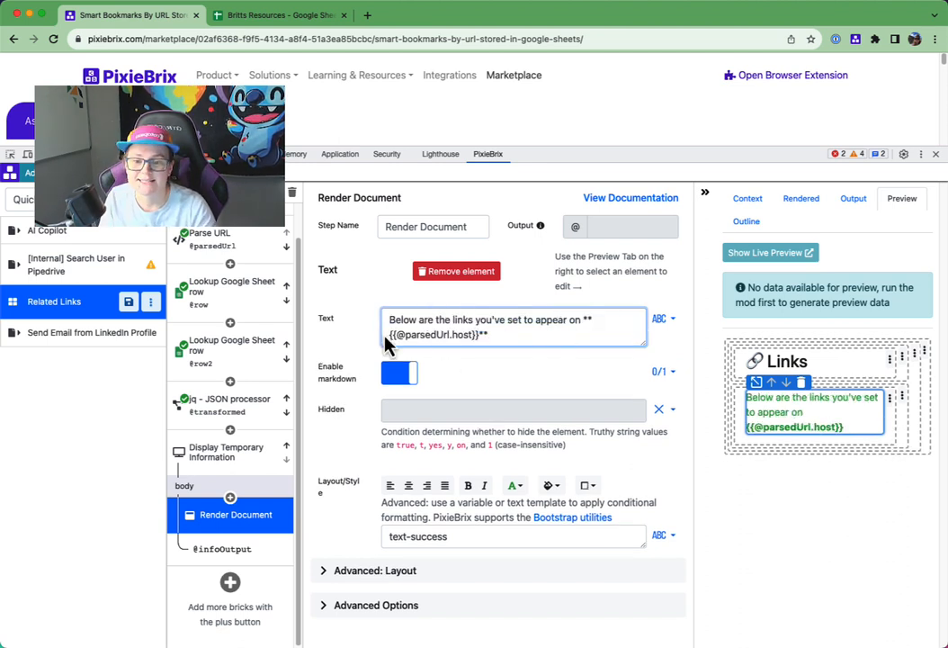
scroll(243, 270, up, 2)
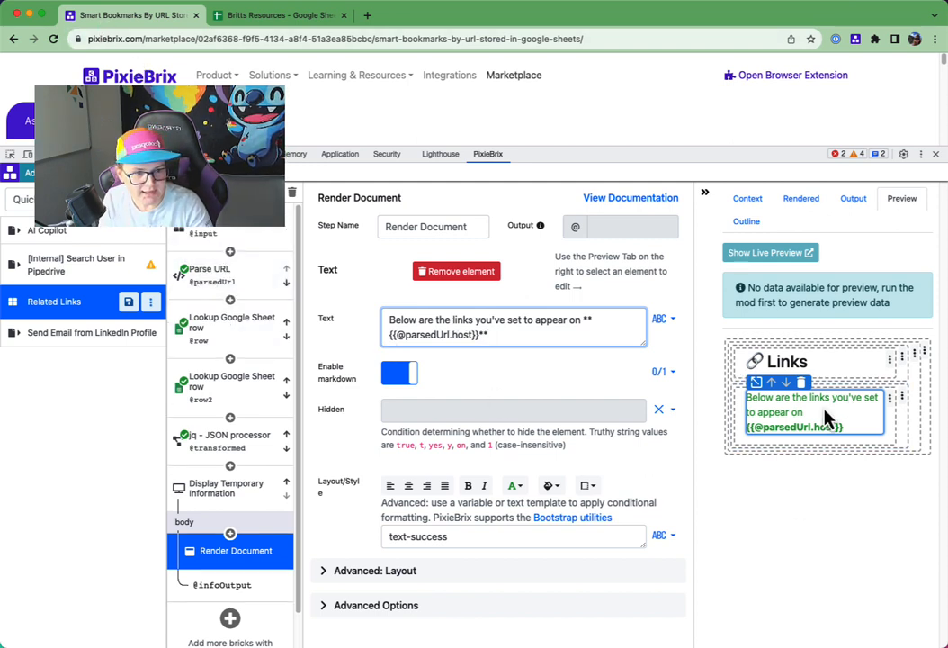
- Style the document's text element with the Info text colour and centre alignment
click(513, 487)
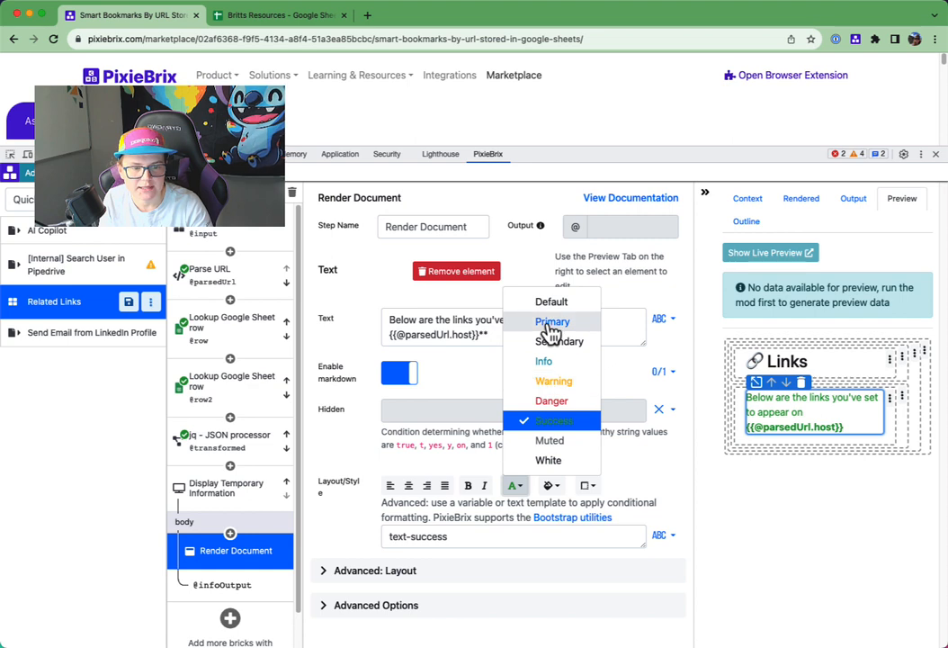
click(545, 363)
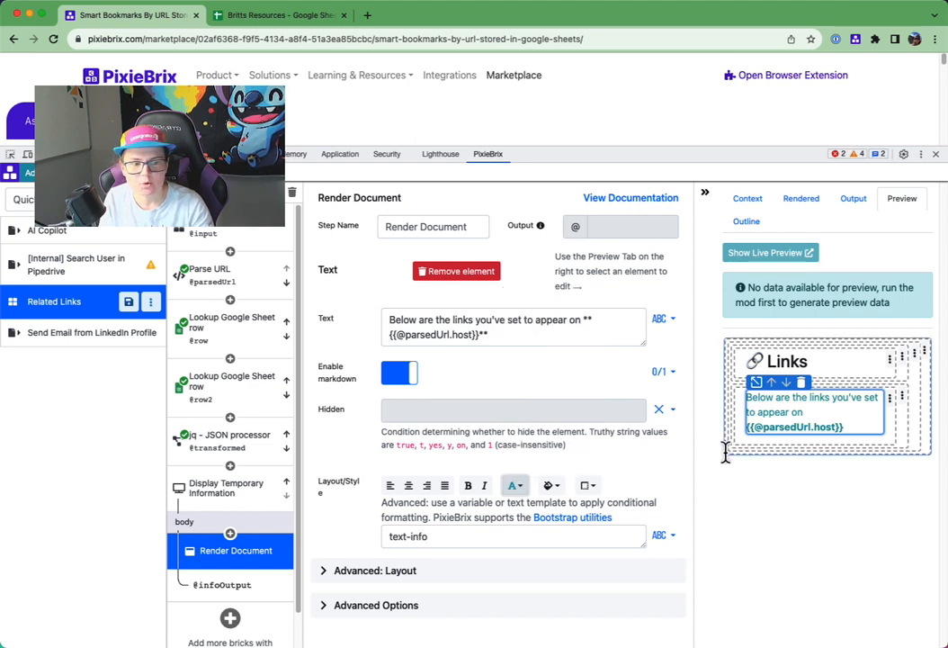
click(513, 487)
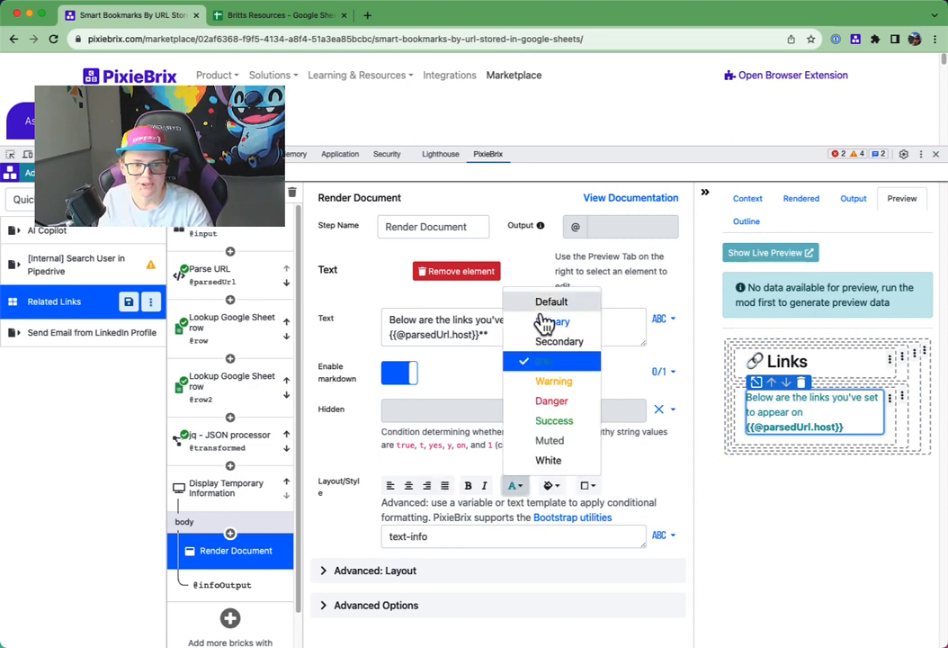
click(675, 482)
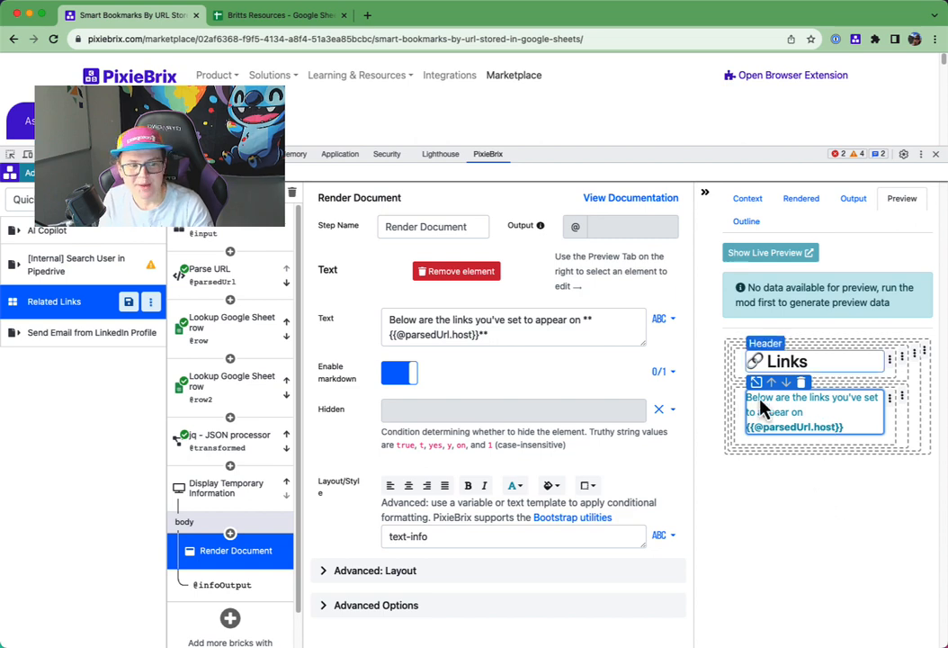
click(410, 486)
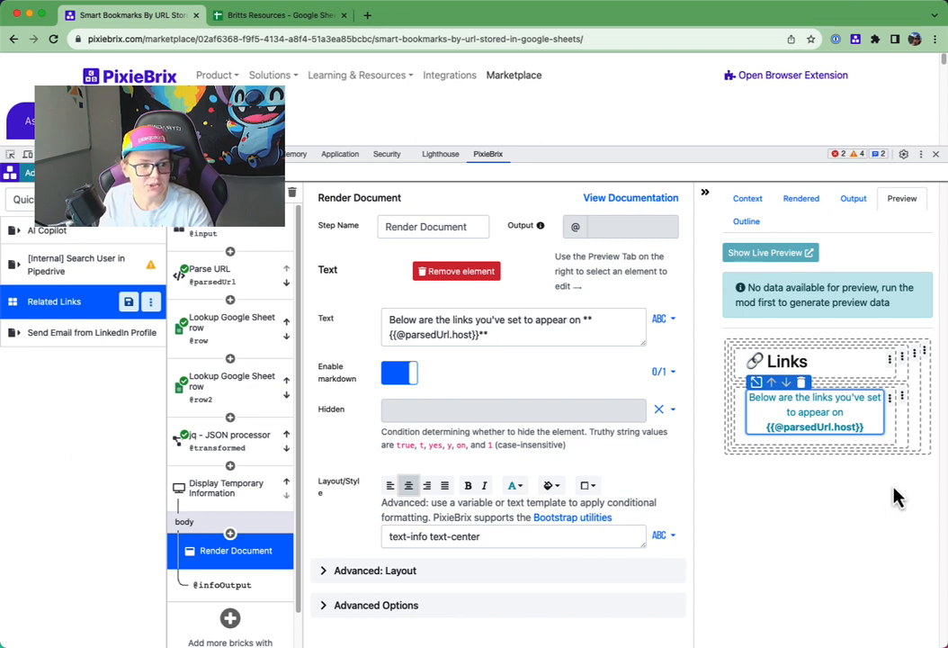
- Add a row below the text element in the document's container and insert a list in its column
click(915, 355)
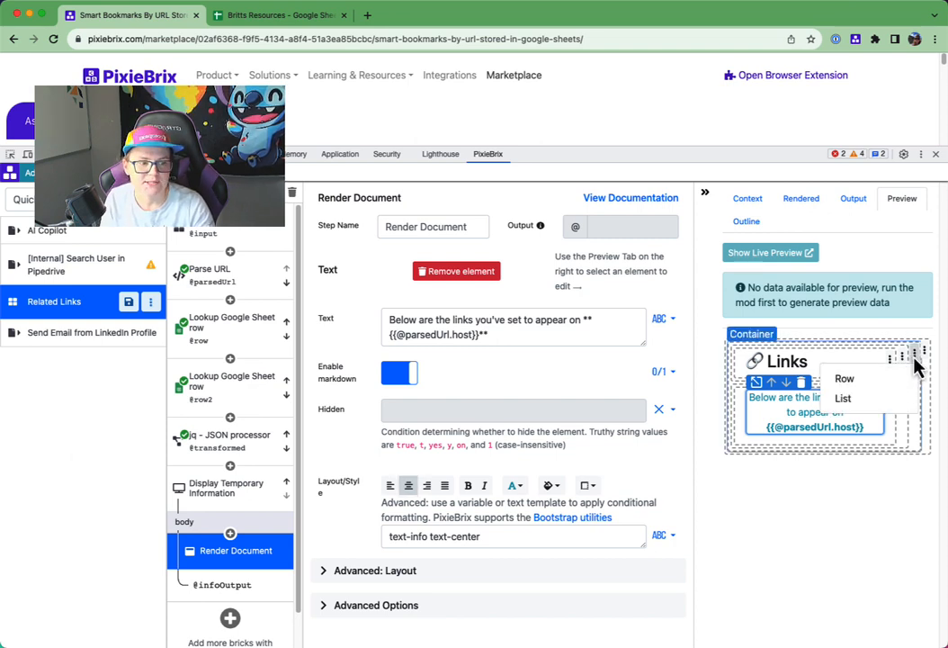
click(870, 381)
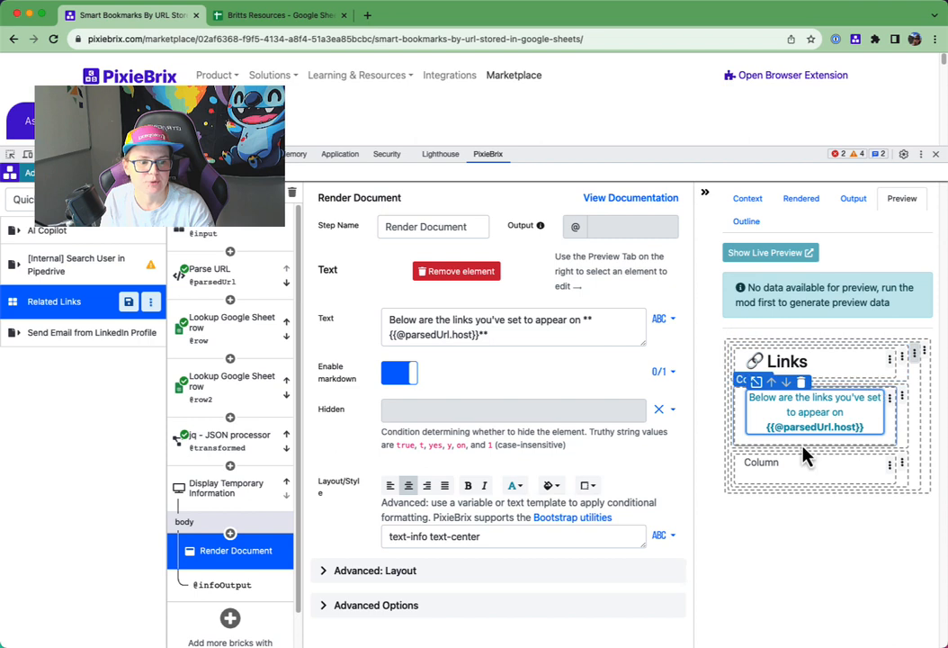
click(891, 465)
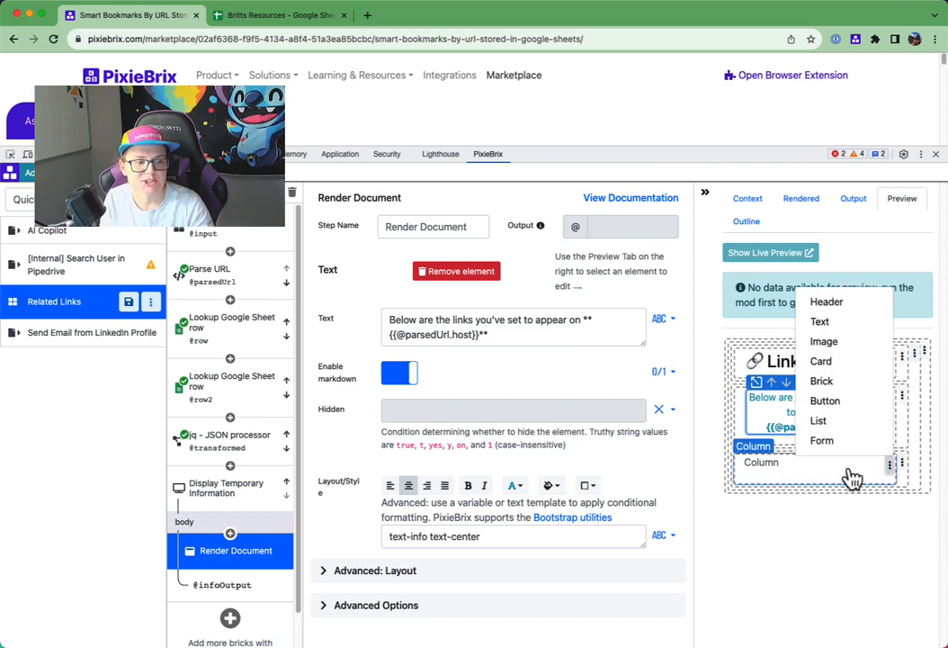
click(823, 423)
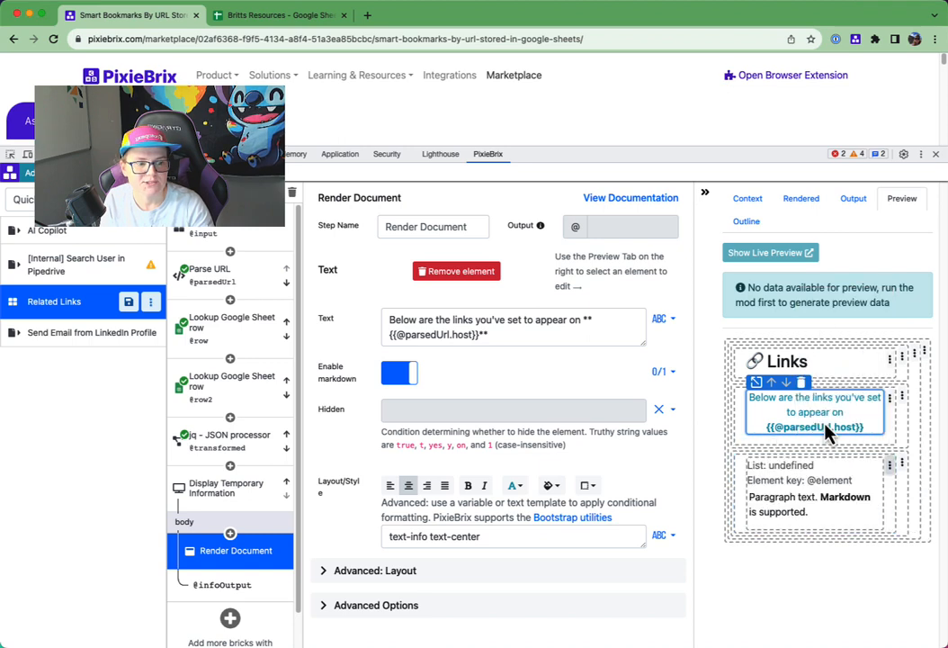
click(779, 483)
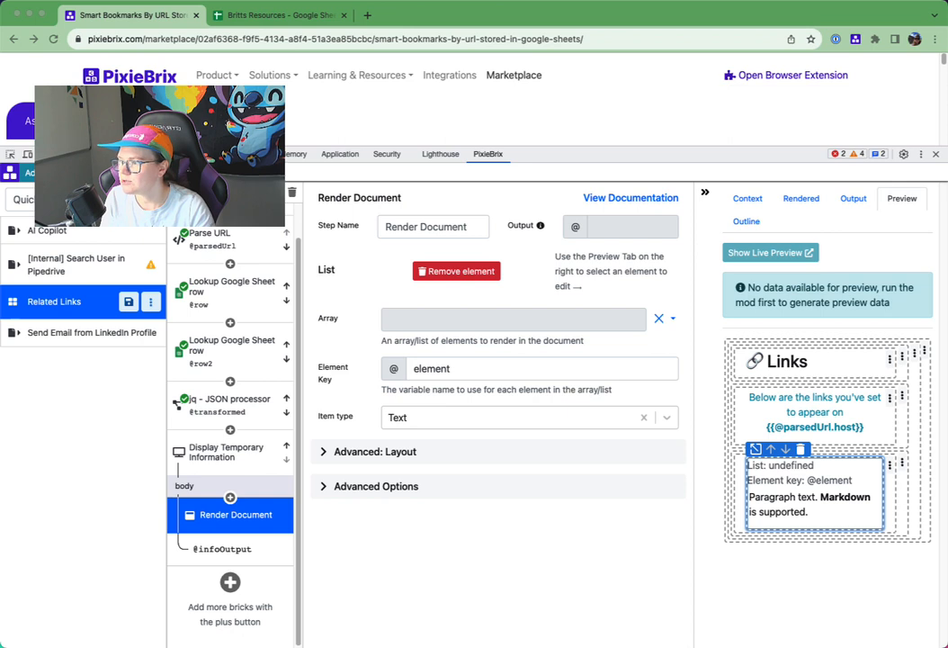
- Rename the jq - JSON processor brick's output variable to rows
click(212, 412)
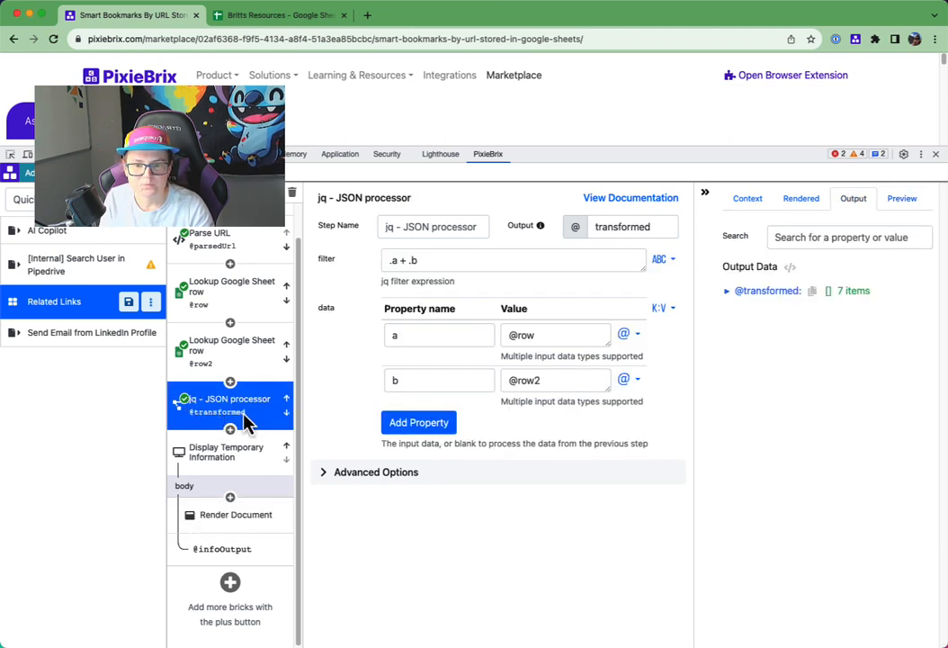
double_click(619, 228)
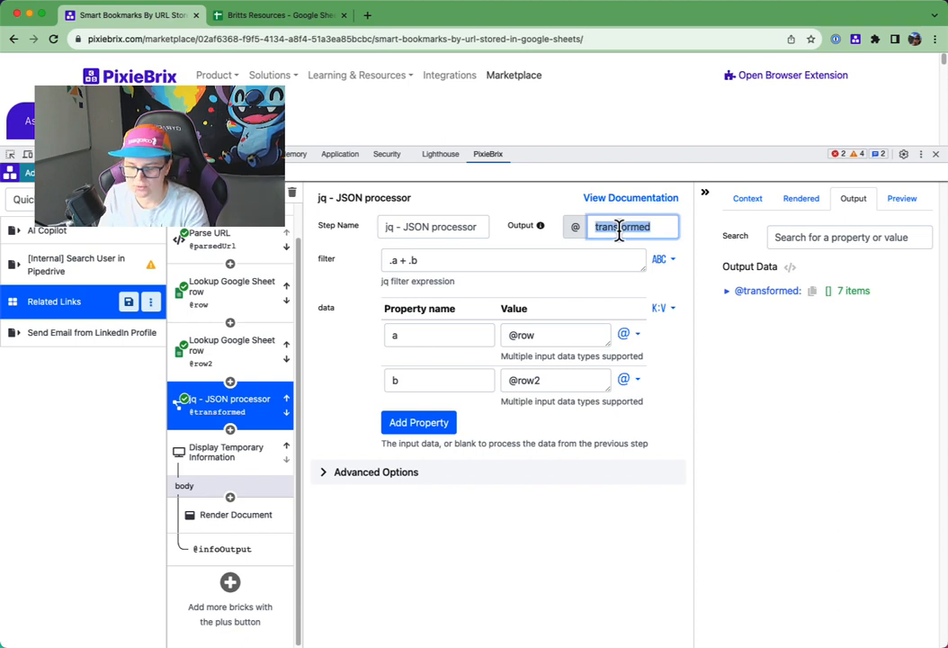
text(rows)
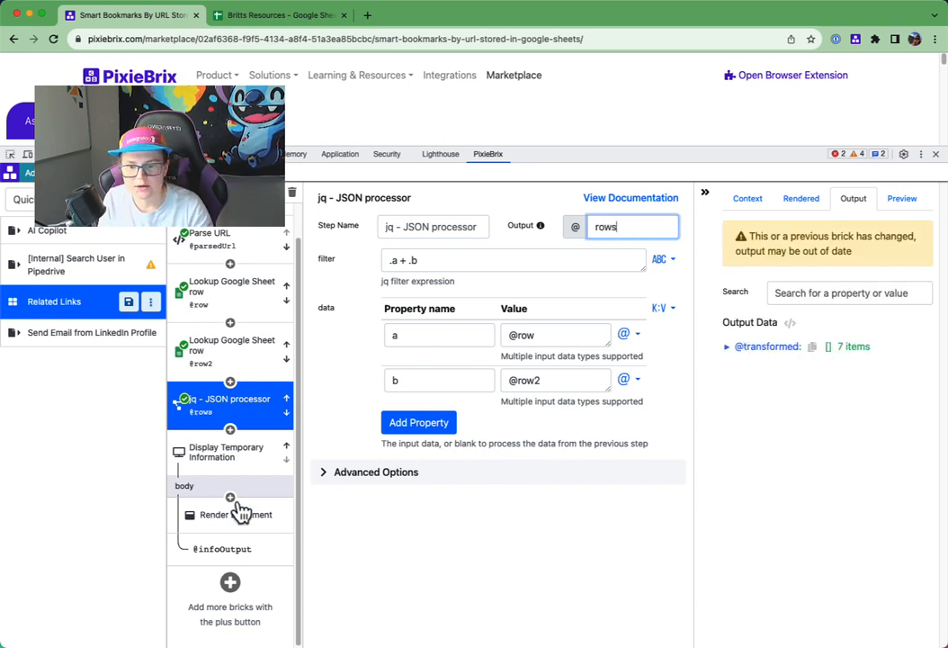
click(239, 518)
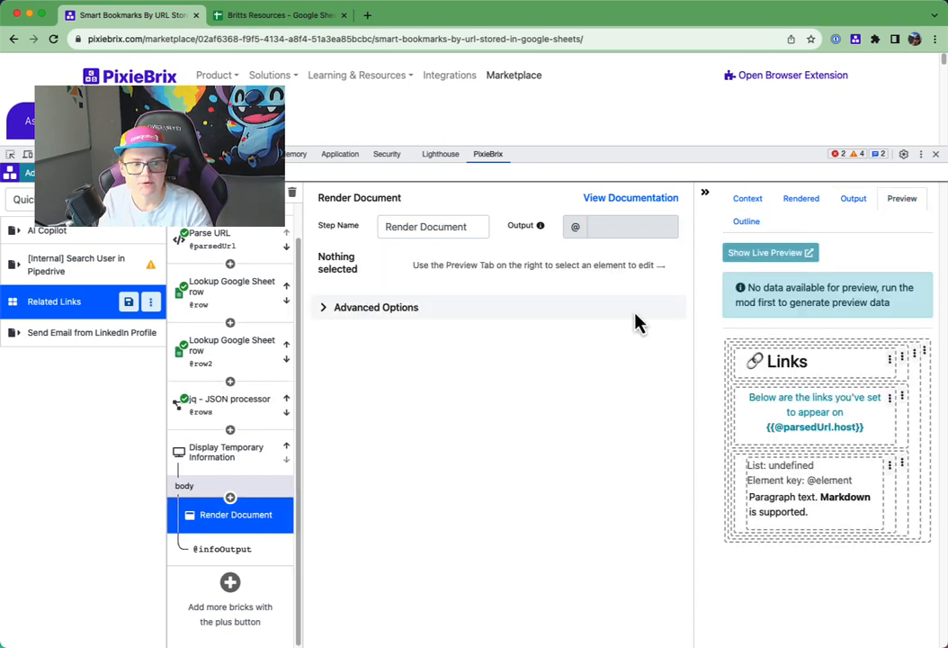
click(790, 482)
click(421, 320)
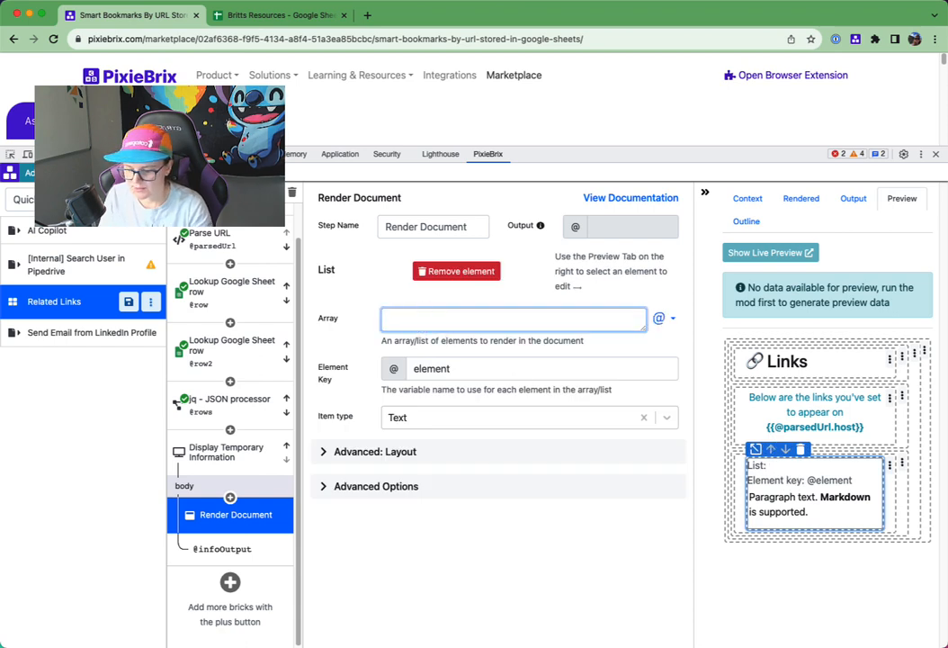
text(@rows)
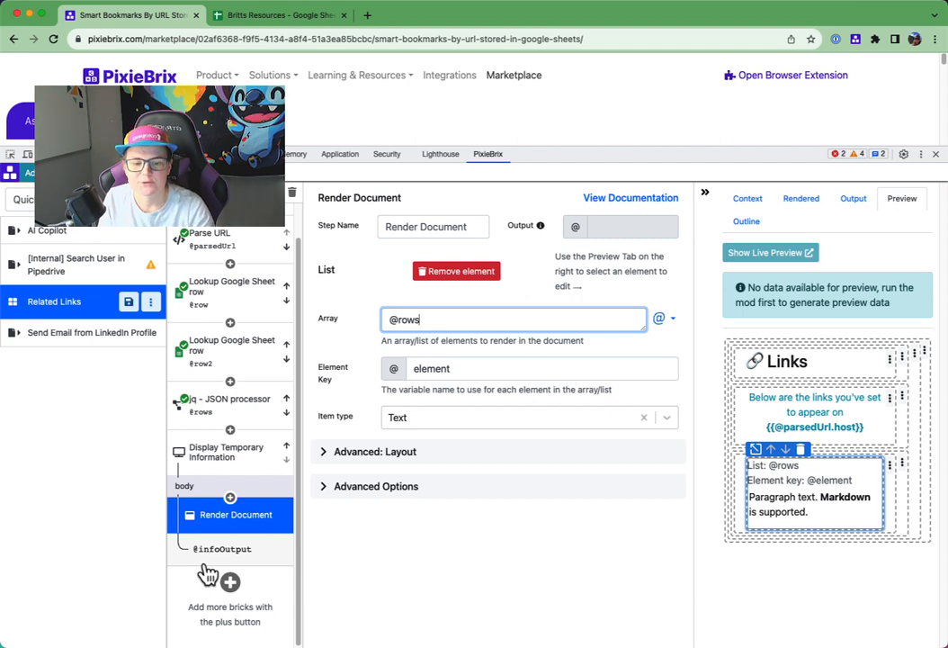
double_click(434, 369)
text(link)
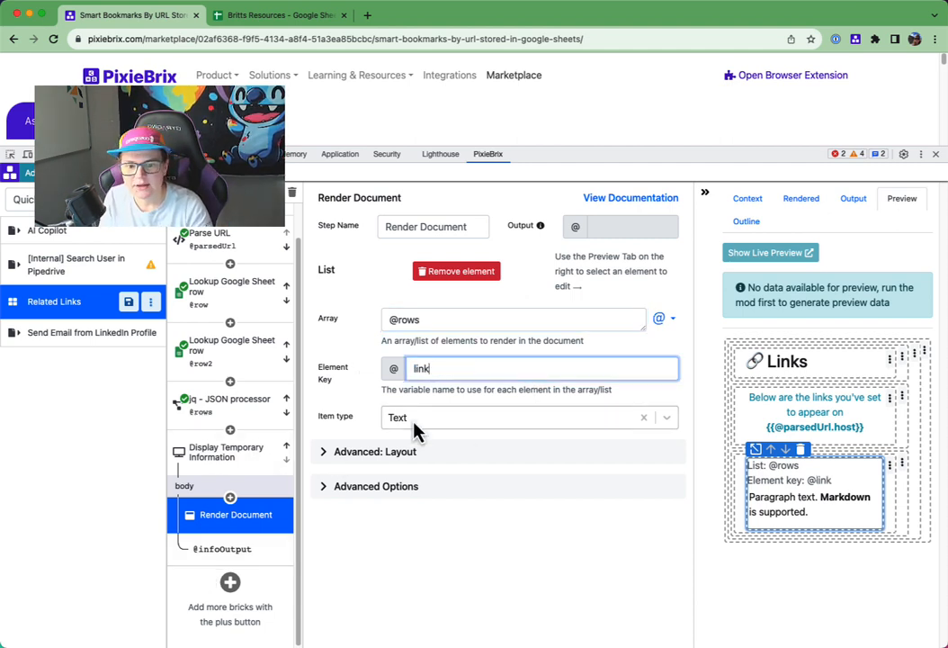
click(455, 419)
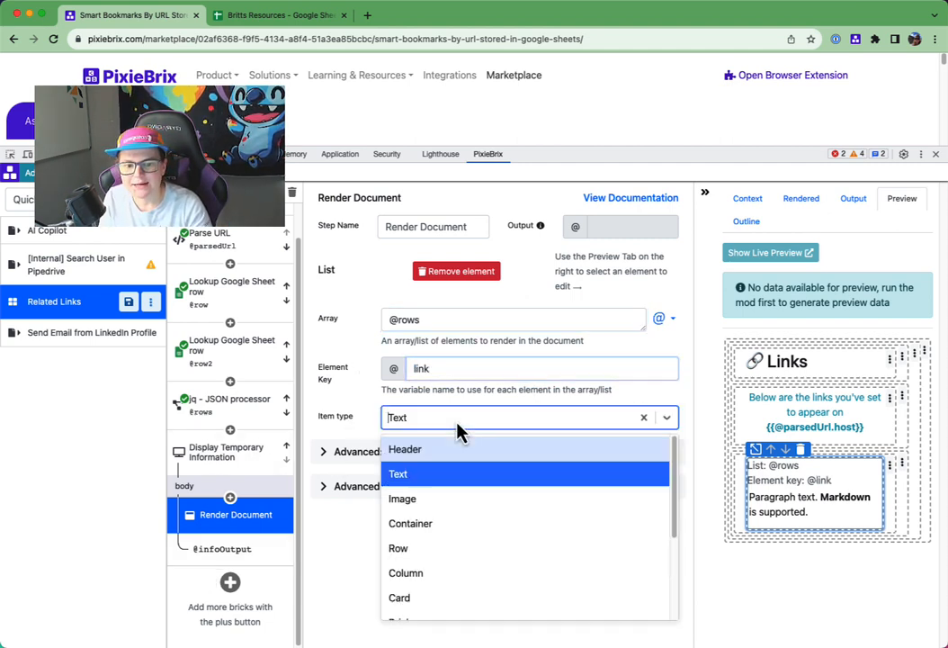
click(454, 551)
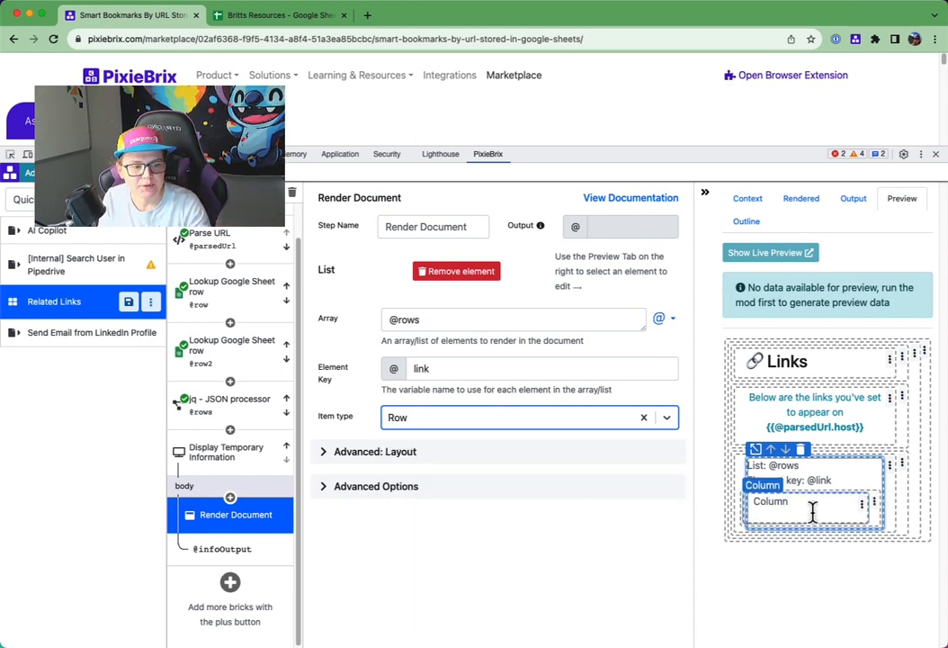
- Add a button to the column inside the list's row
click(783, 517)
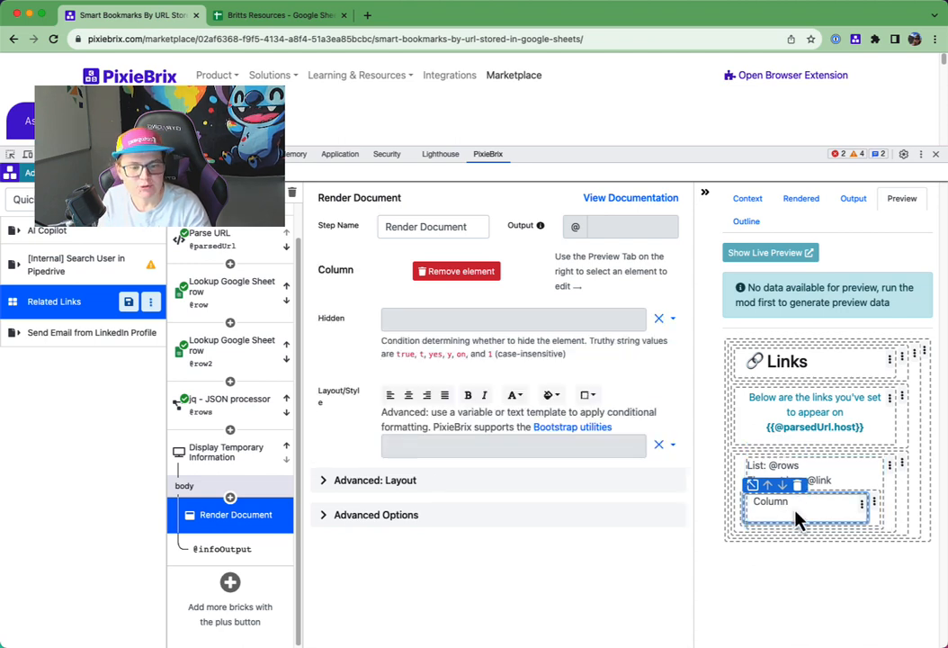
click(863, 507)
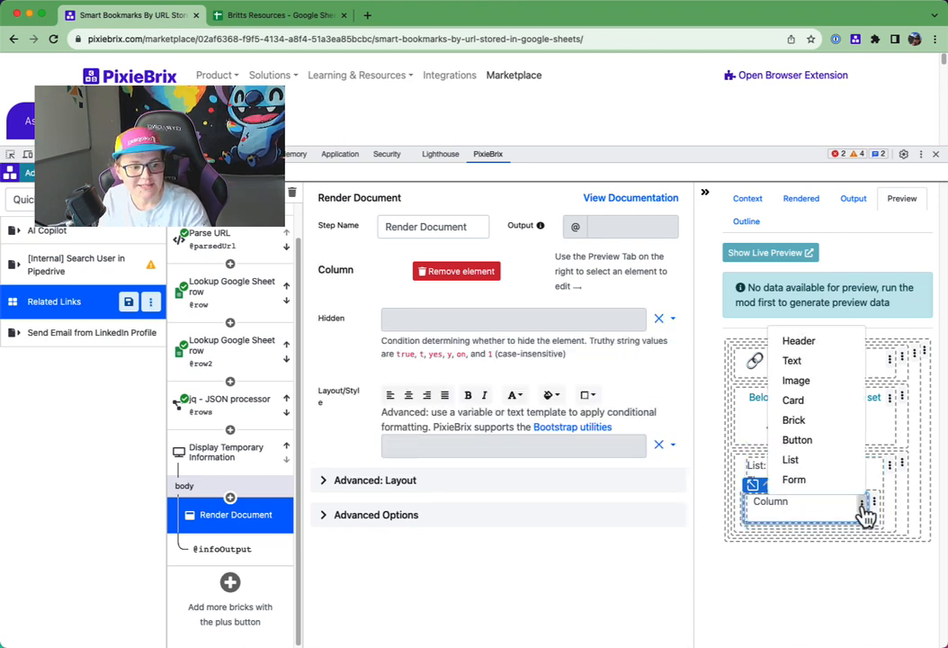
click(818, 443)
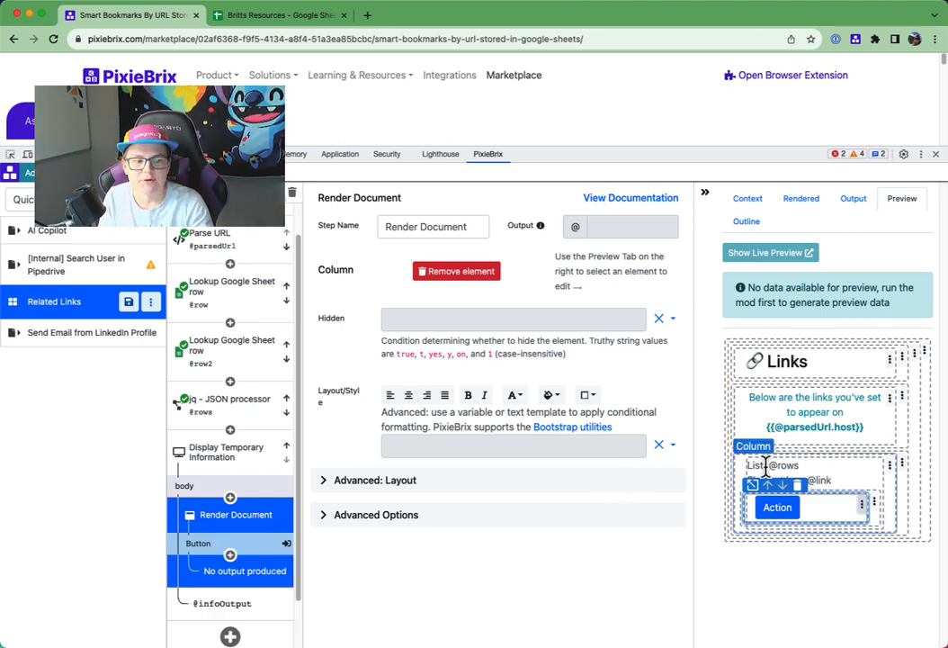
click(797, 479)
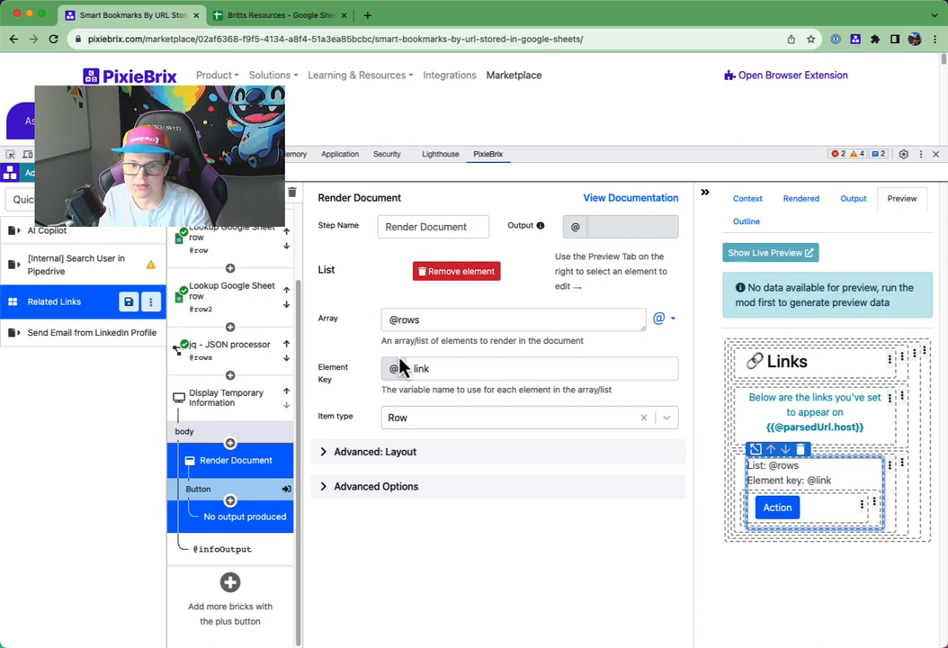
click(815, 518)
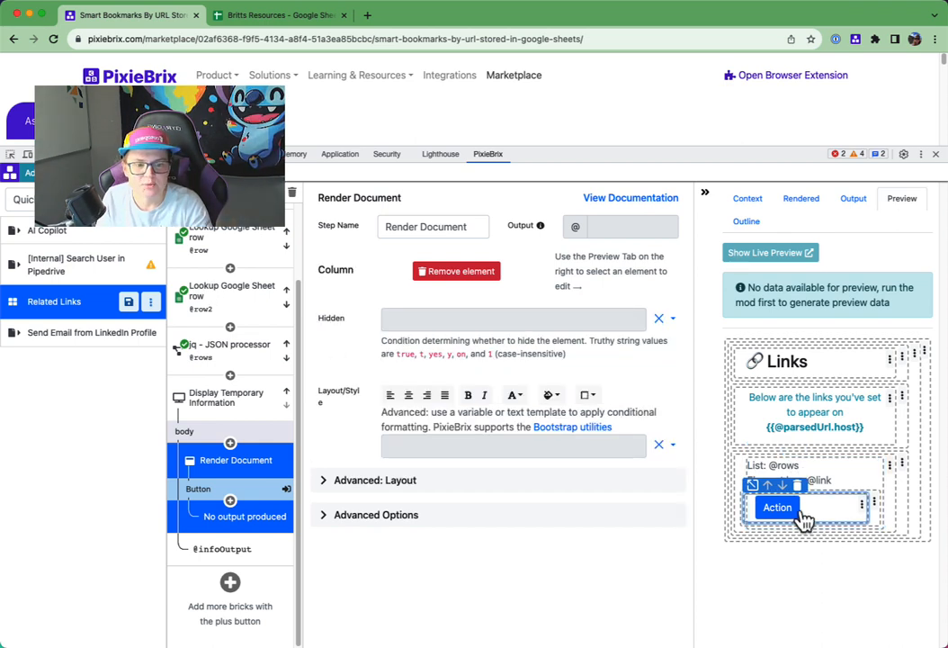
click(781, 513)
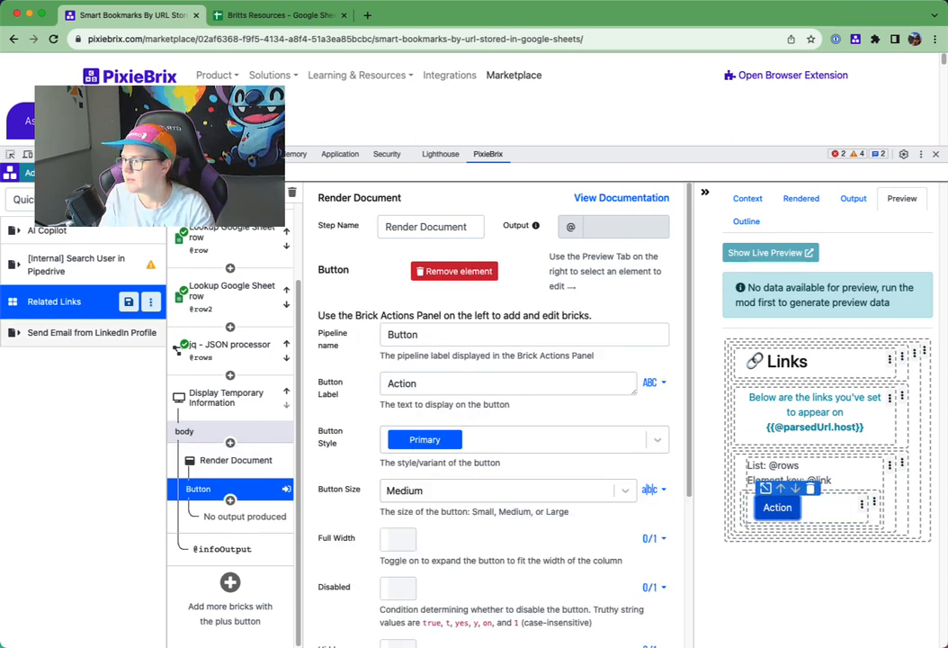
double_click(396, 333)
key(BackSpace)
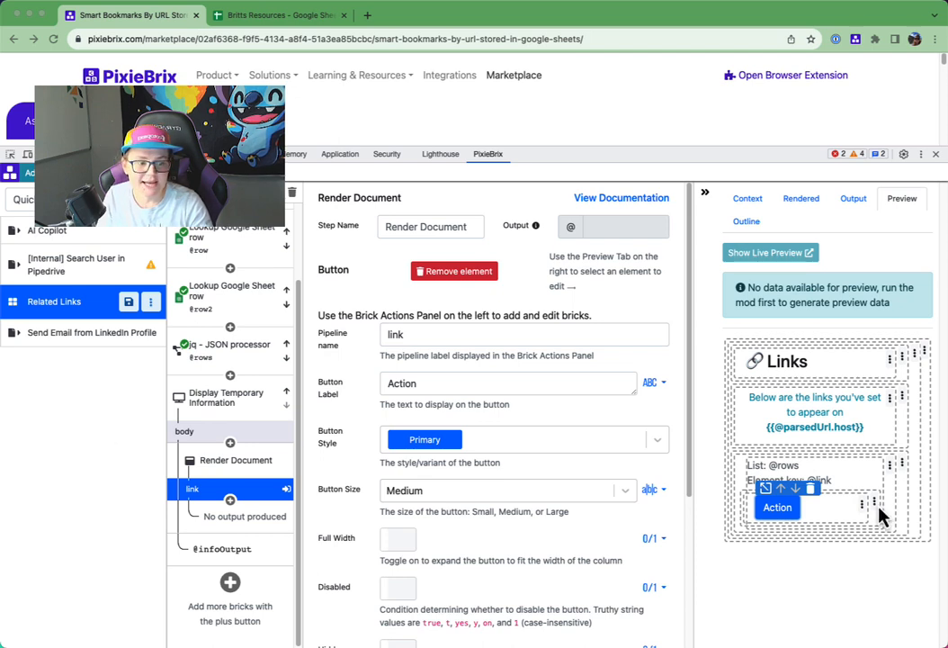
double_click(430, 383)
text(@link.Type)
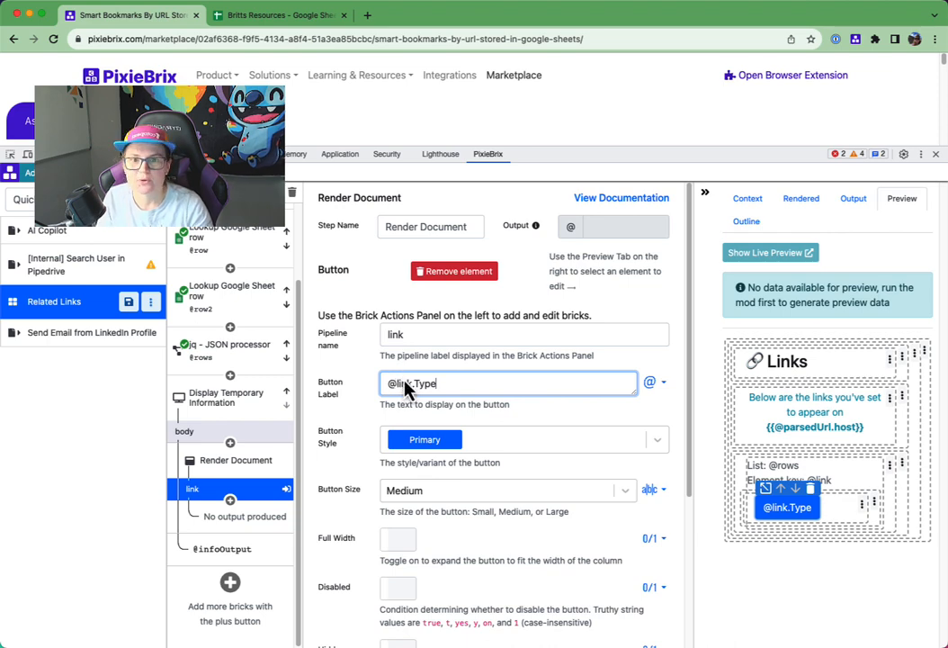
click(270, 16)
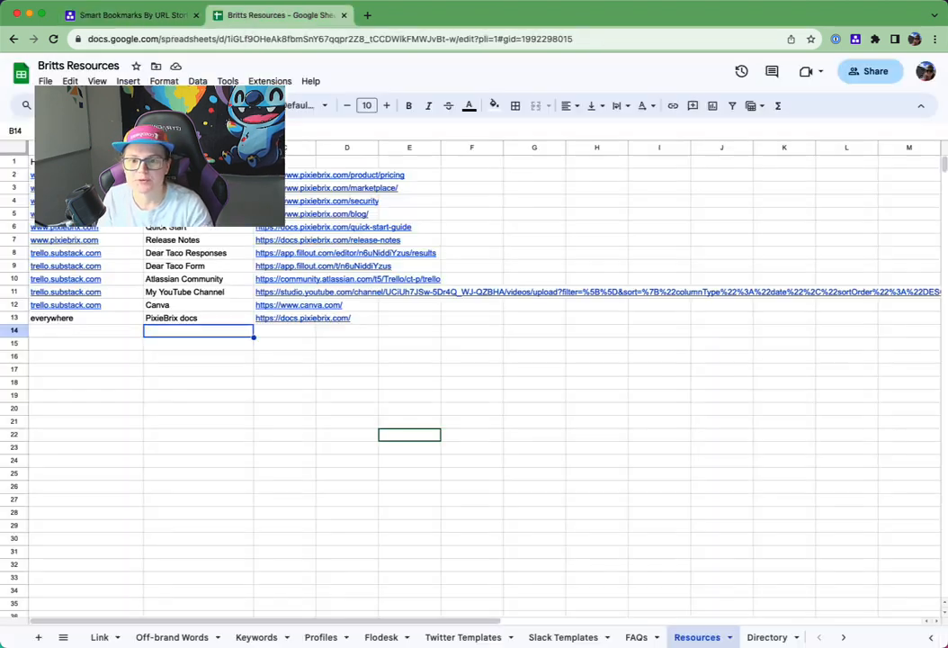
click(132, 15)
- Give the list button the outlined Primary style and the Small size
click(490, 441)
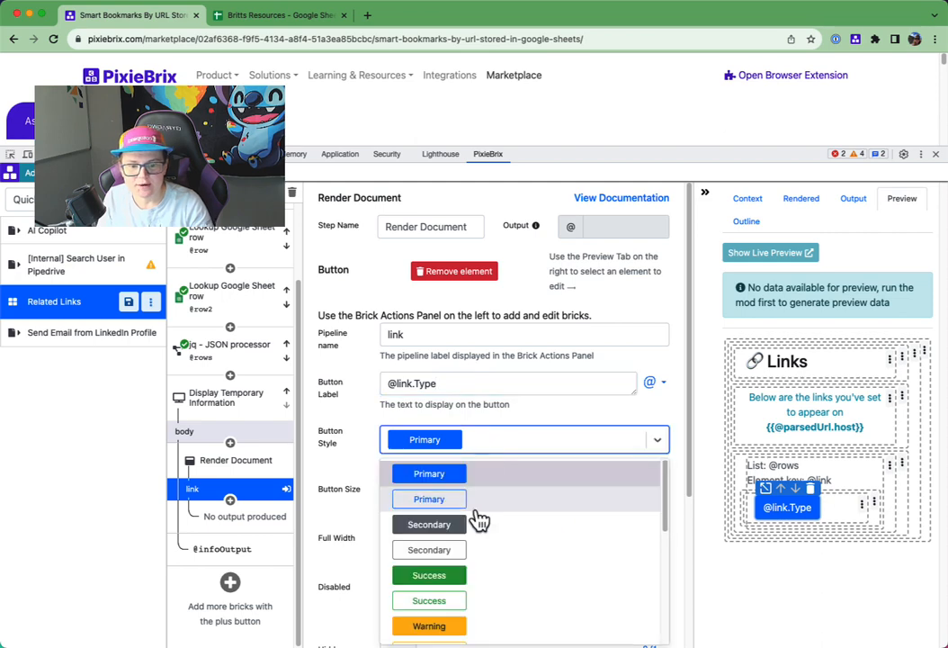
click(499, 507)
click(480, 441)
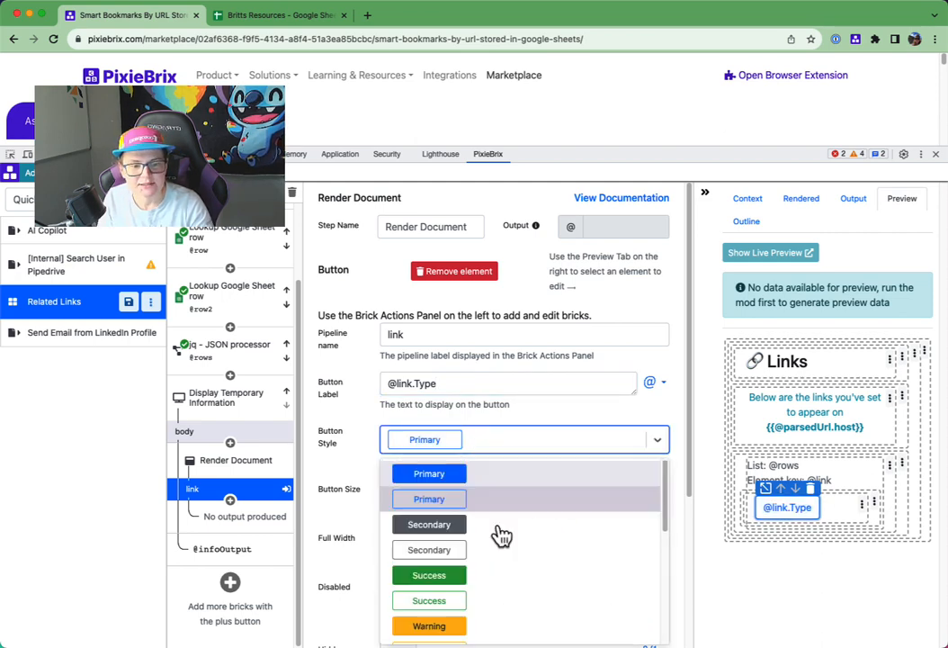
click(430, 499)
scroll(432, 486, down, 1)
click(433, 459)
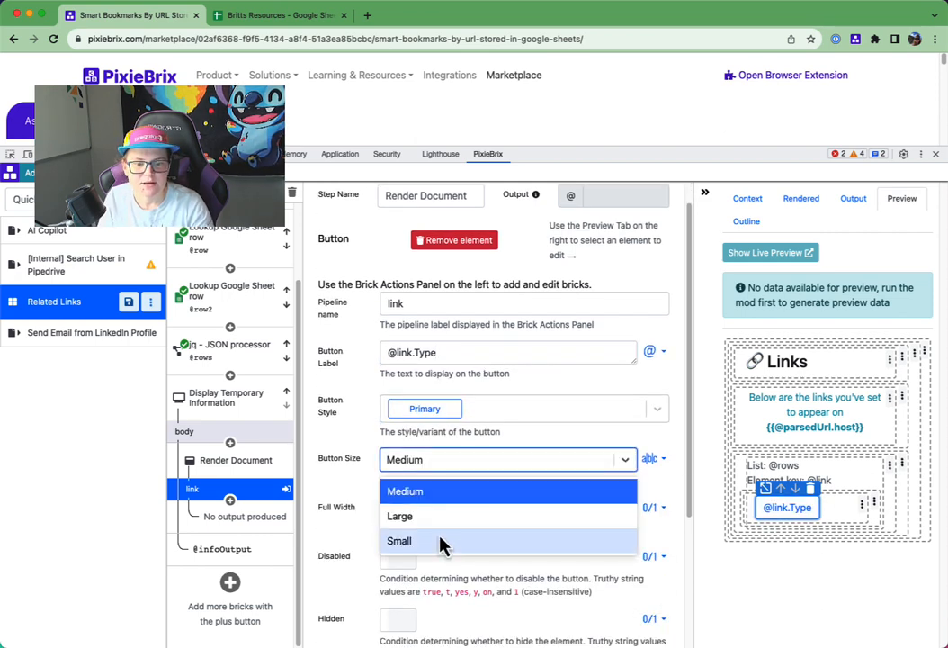
click(439, 517)
click(432, 493)
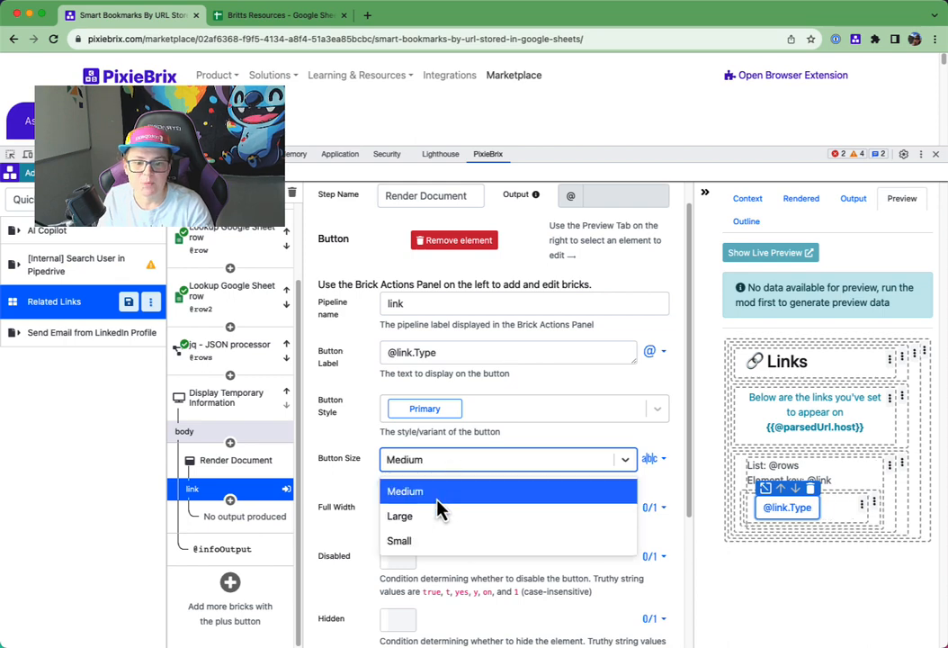
click(423, 540)
scroll(540, 486, down, 1)
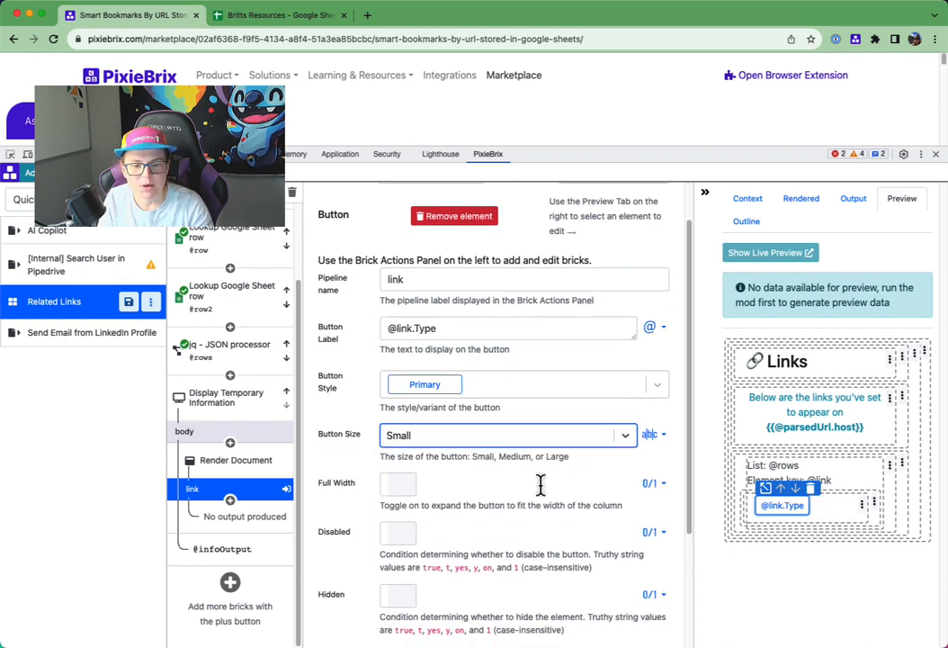
click(388, 486)
click(391, 486)
scroll(483, 529, down, 5)
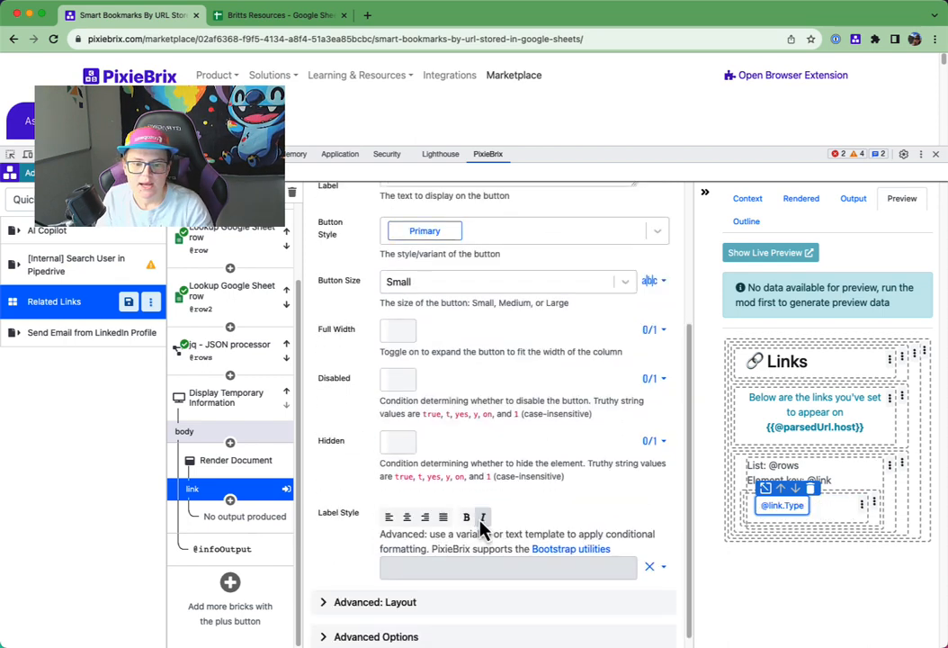
scroll(432, 441, down, 1)
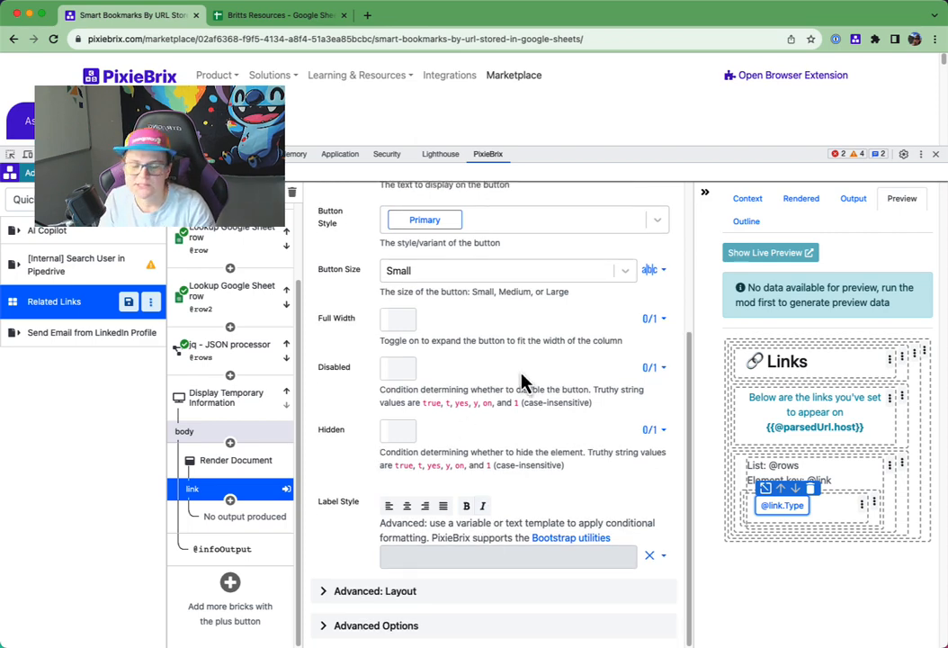
scroll(521, 383, up, 6)
scroll(554, 421, down, 5)
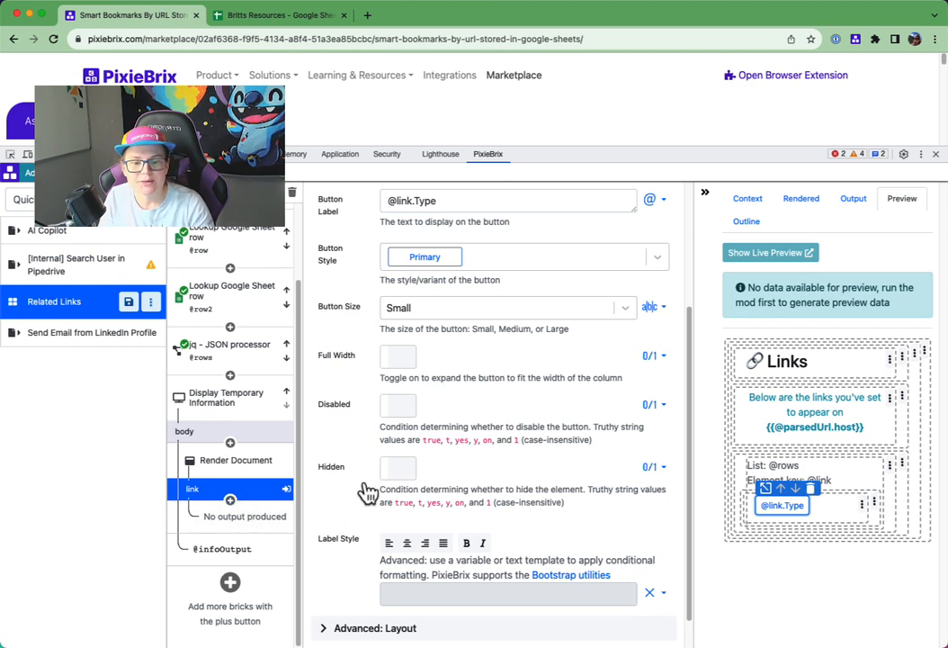
click(232, 502)
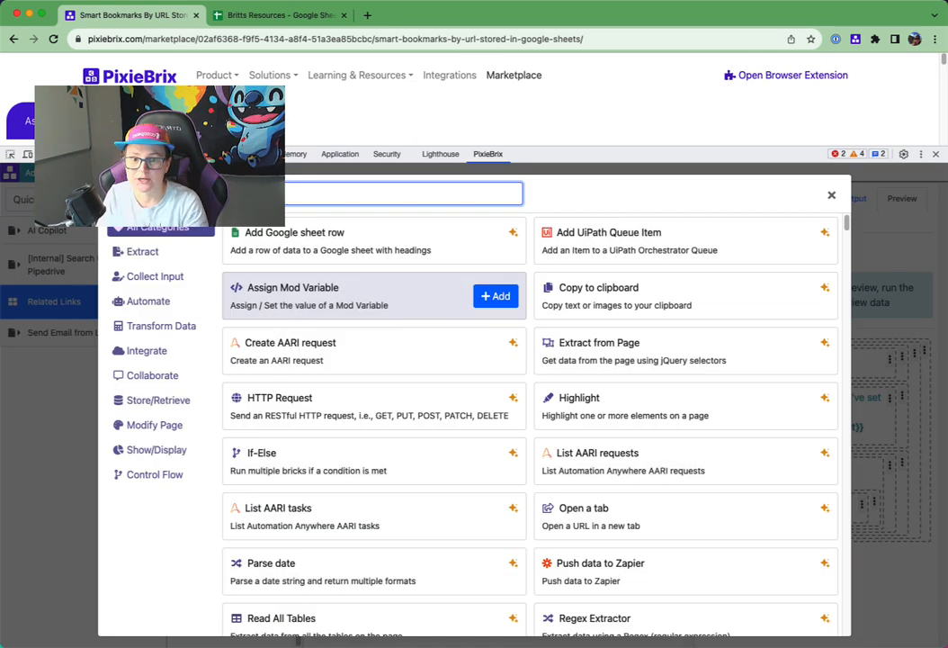
text(open)
click(500, 240)
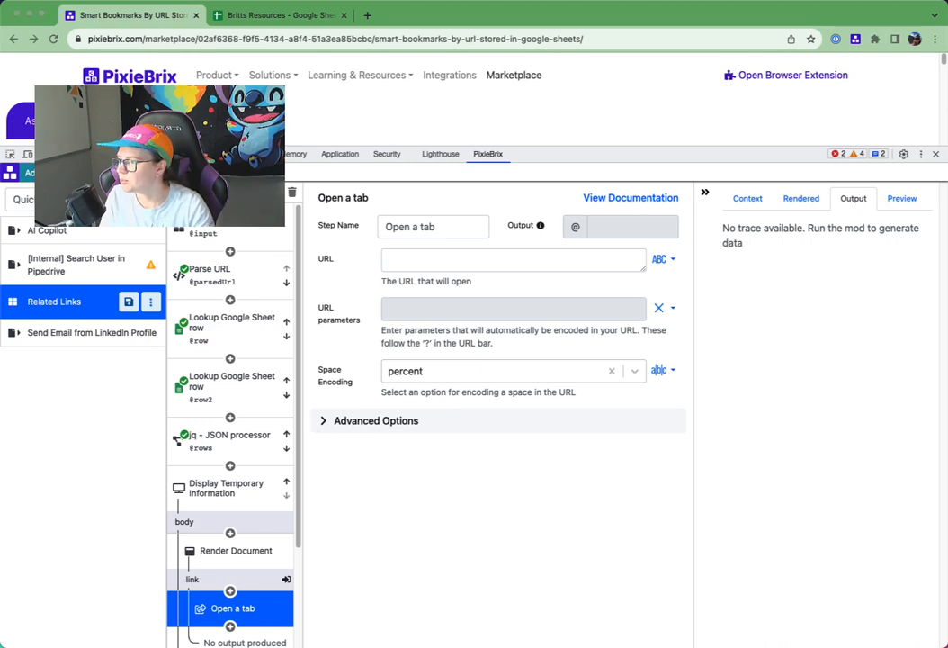
click(424, 259)
text(@link.URL)
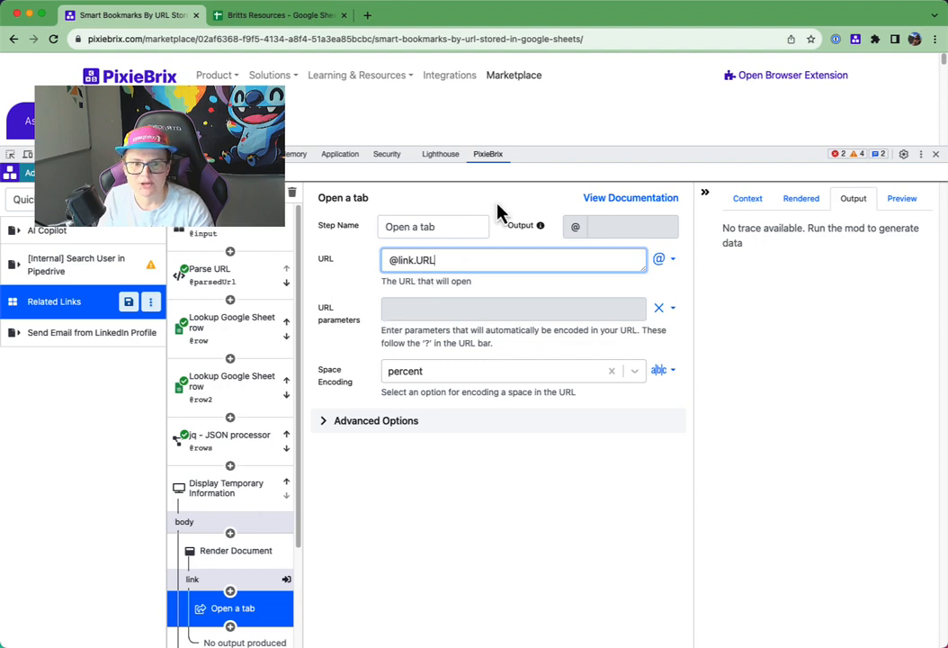
drag(531, 154, 538, 372)
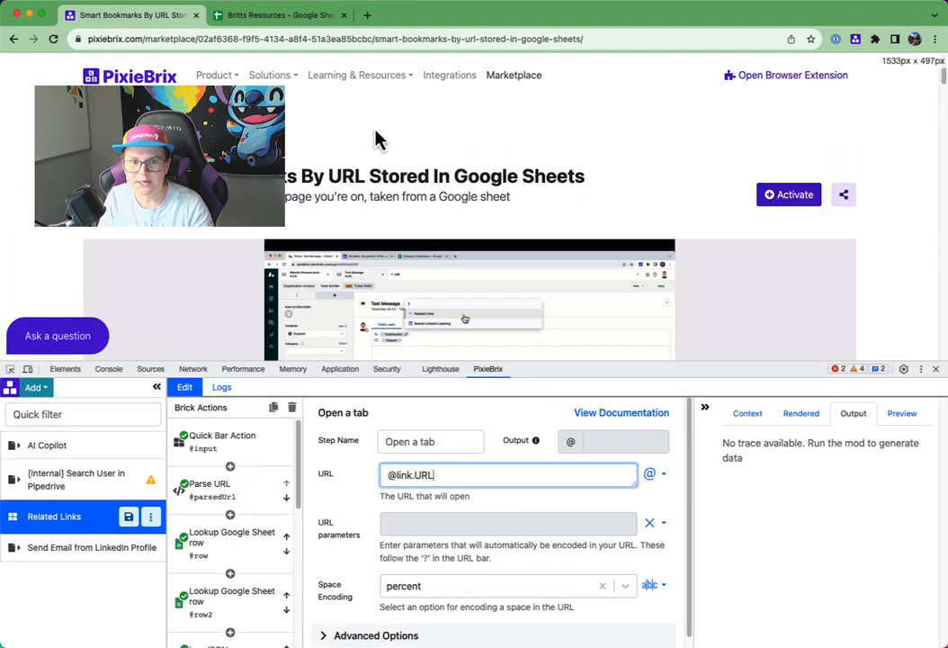
- Run Related Links from the Quick Bar on the PixieBrix page and inspect the link buttons in the sidebar
key(super+m)
key(Return)
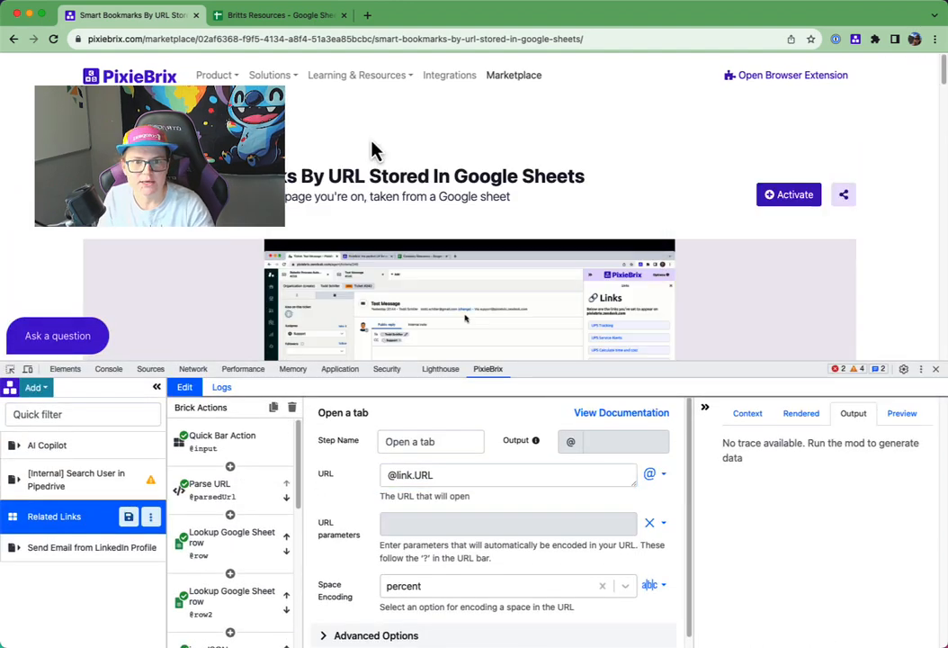
drag(752, 375, 786, 477)
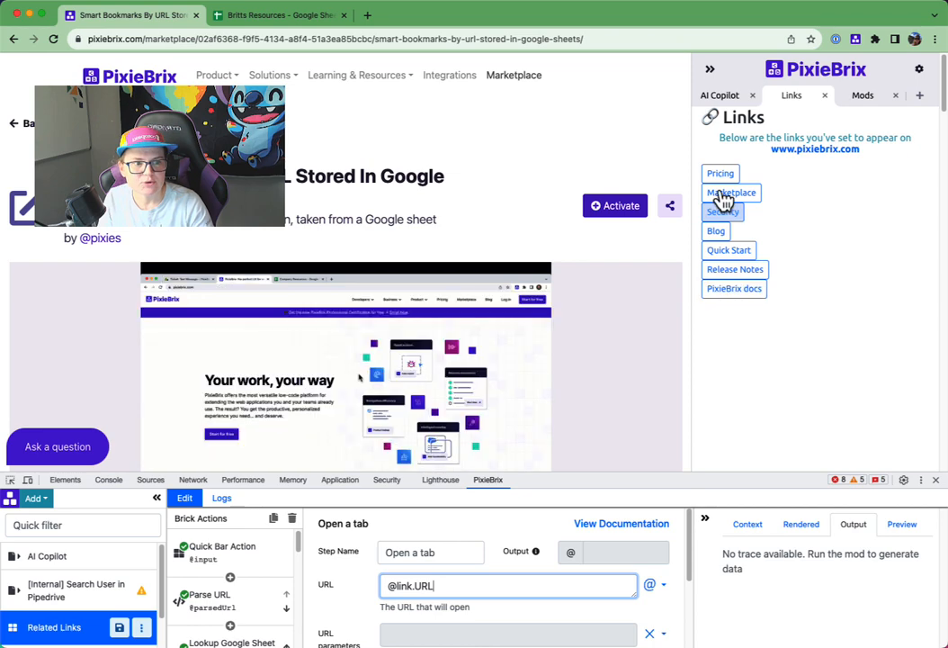
- Set the margin of the row around the list's link button to 2 and show the live preview
drag(752, 476, 727, 191)
scroll(252, 483, down, 3)
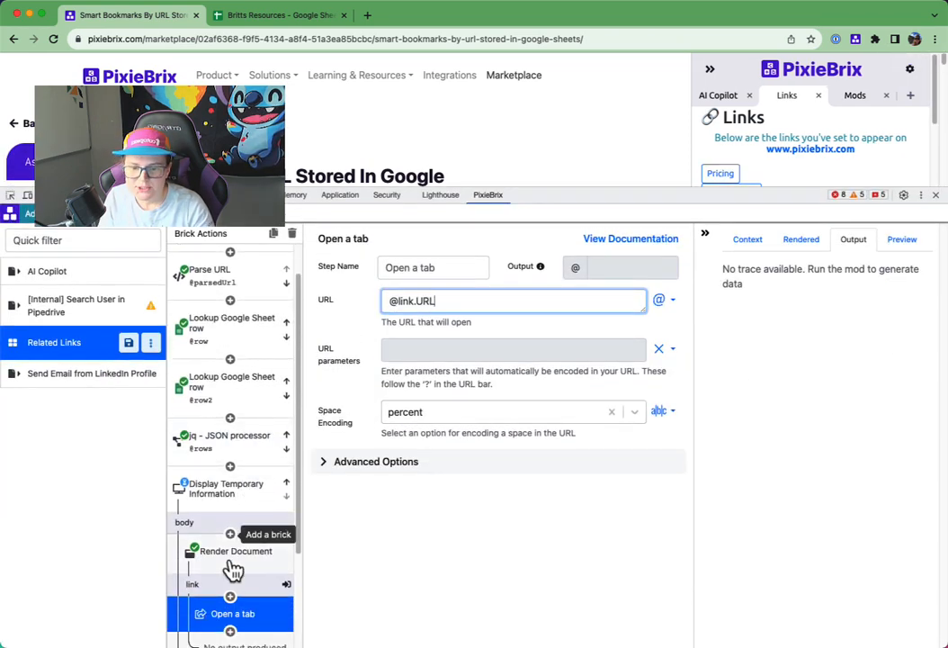
click(240, 537)
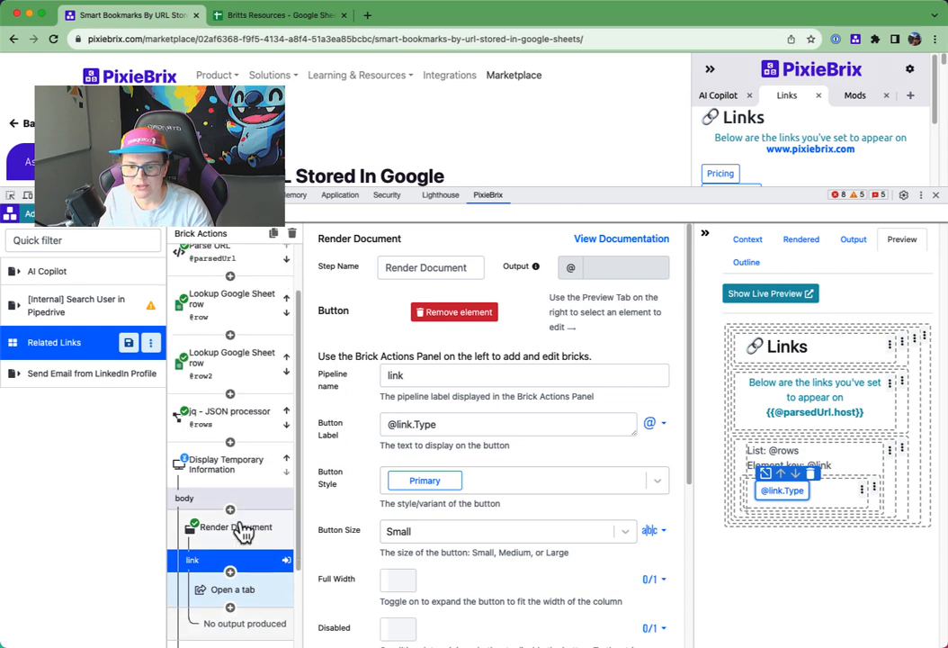
click(878, 514)
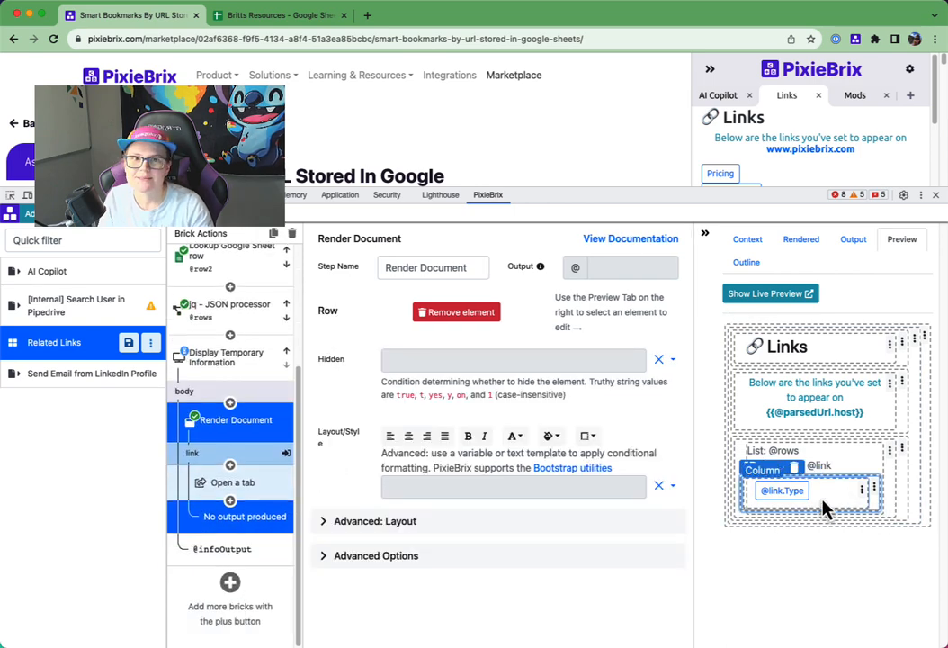
click(358, 522)
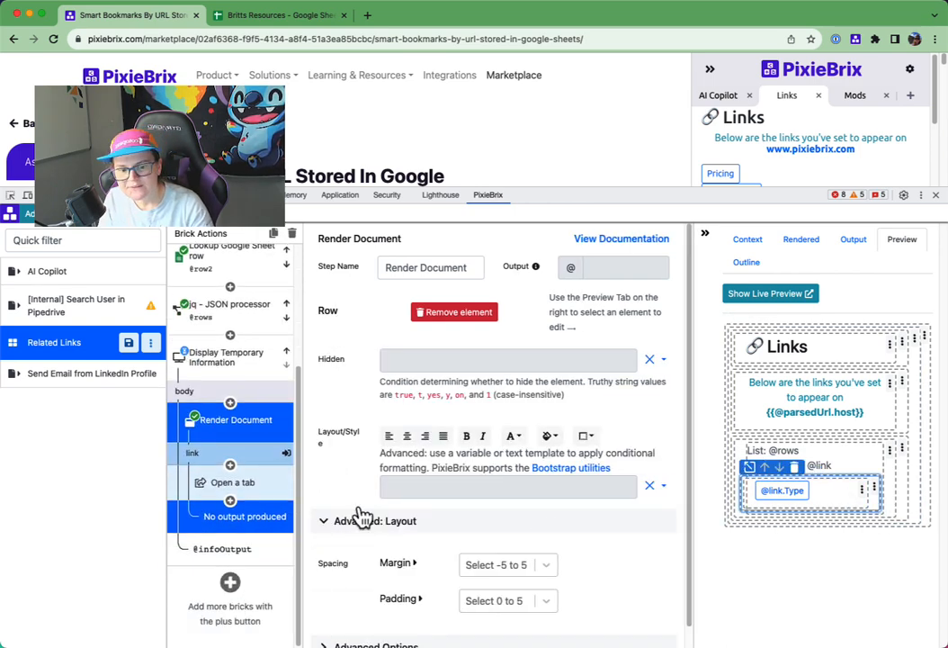
click(508, 551)
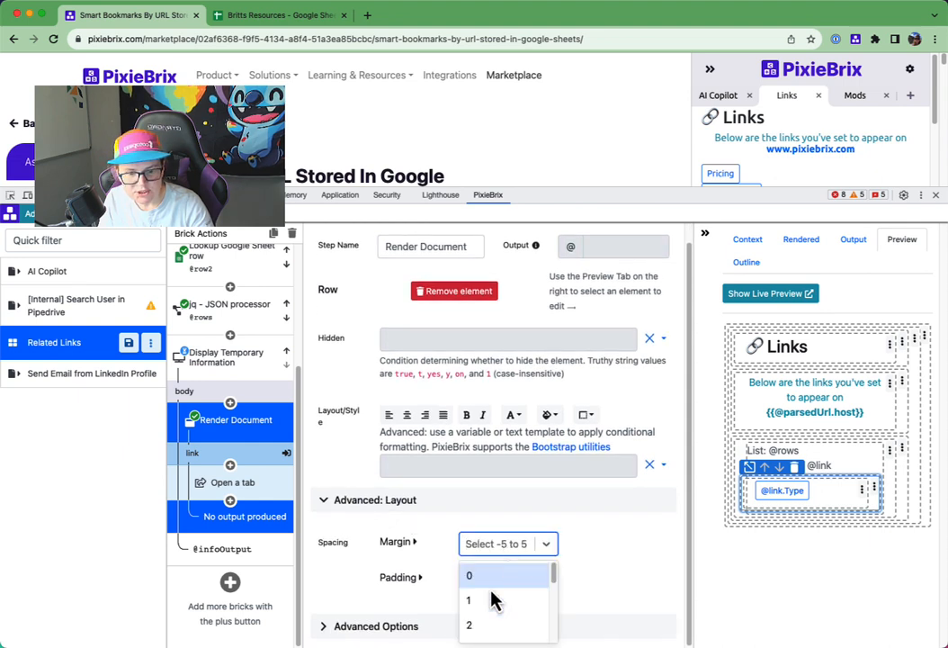
click(477, 623)
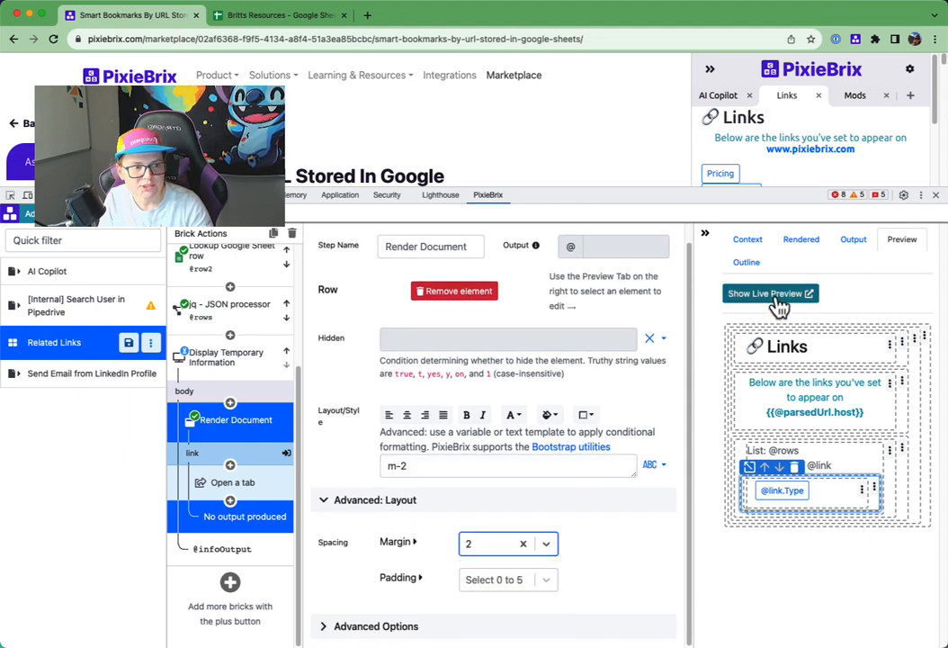
drag(795, 201, 807, 284)
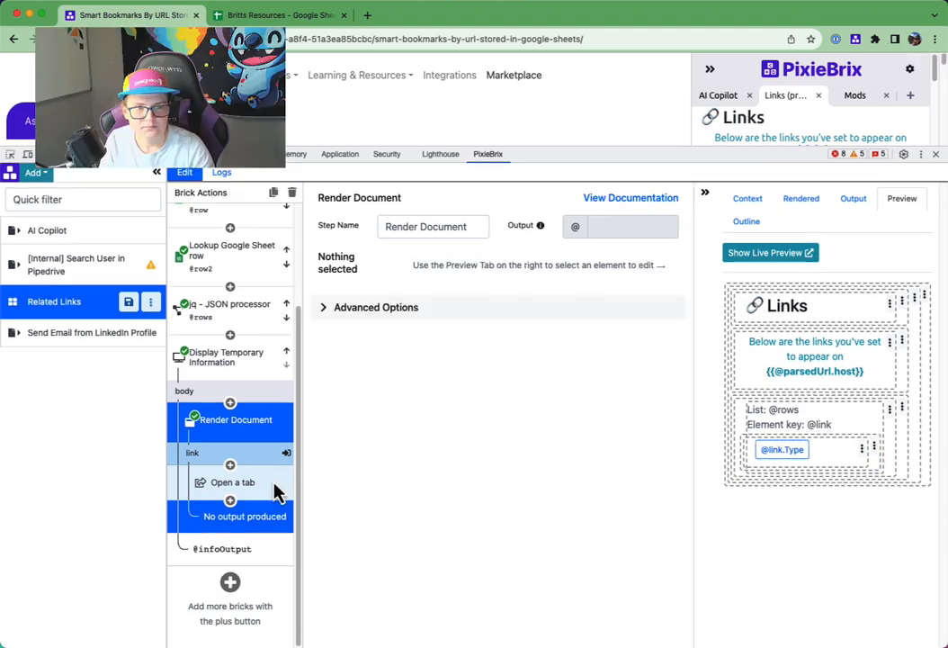
drag(775, 156, 682, 165)
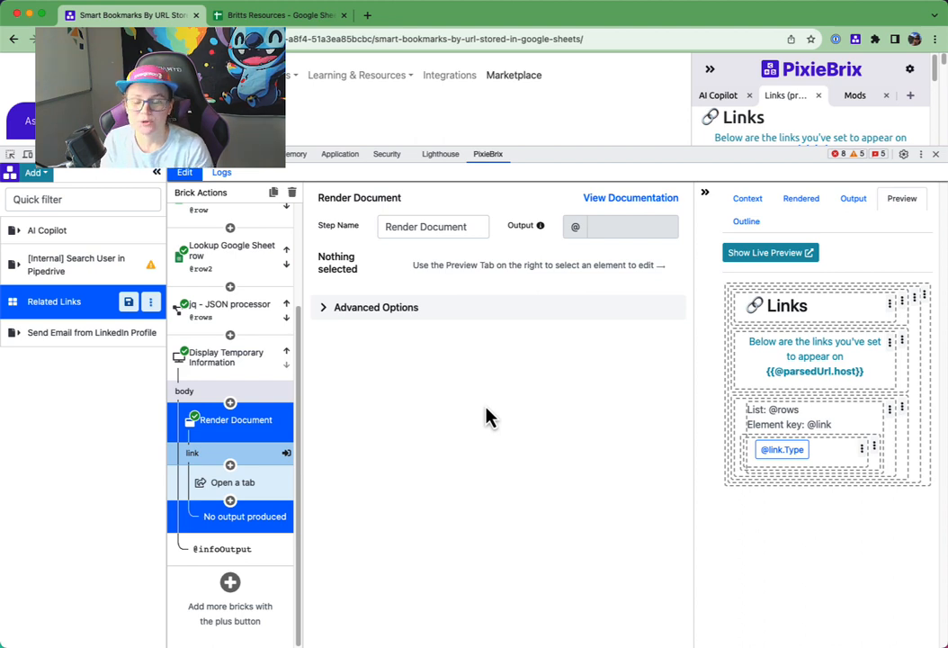
drag(586, 150, 589, 158)
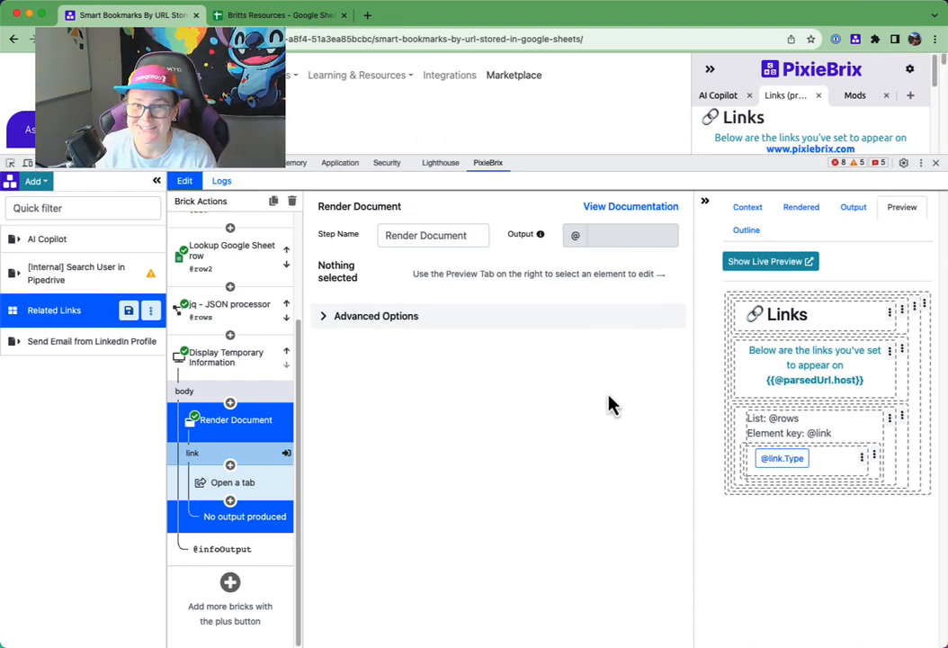
drag(633, 155, 635, 161)
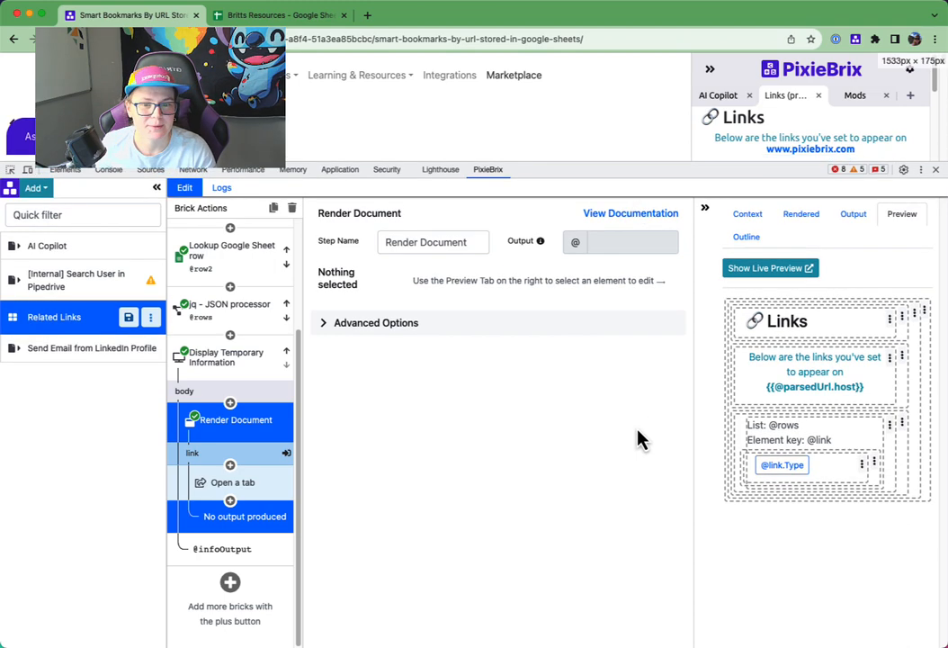
- Save the Related Links mod and switch to the Google Sheet with the resource links
click(243, 16)
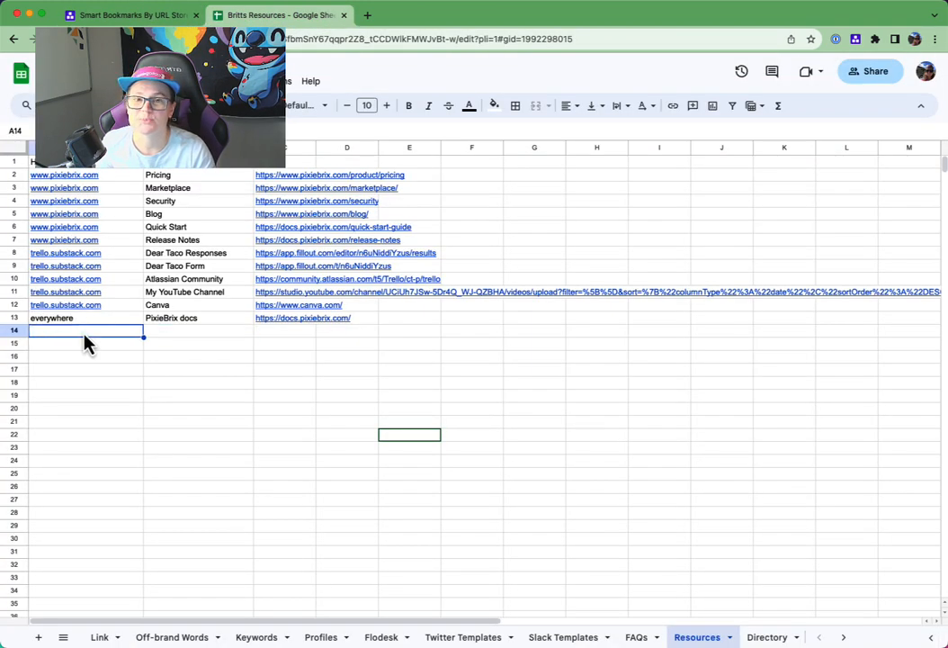
click(144, 16)
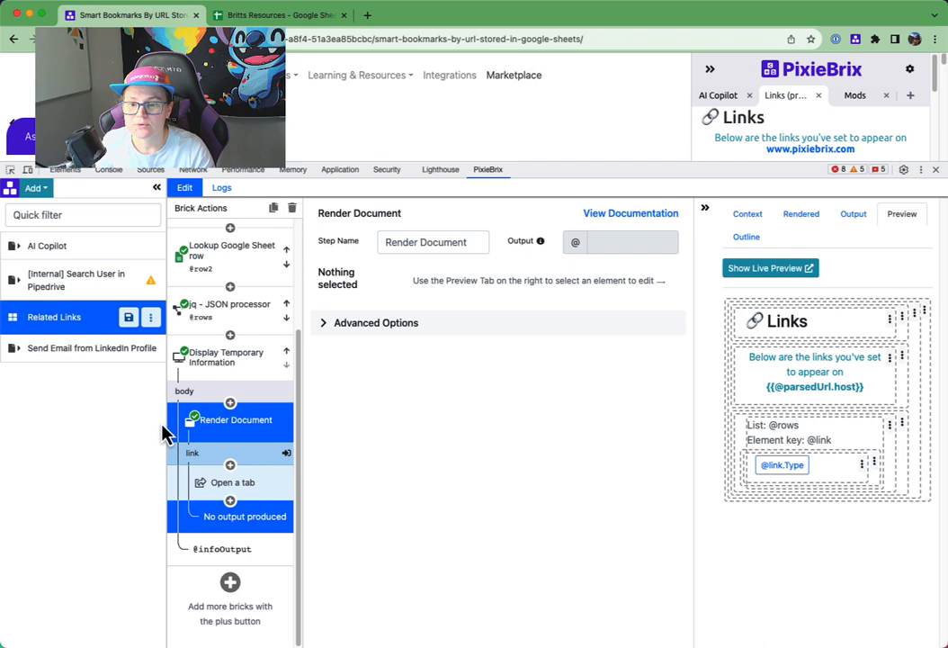
click(130, 325)
key(ctrl+Tab)
click(95, 334)
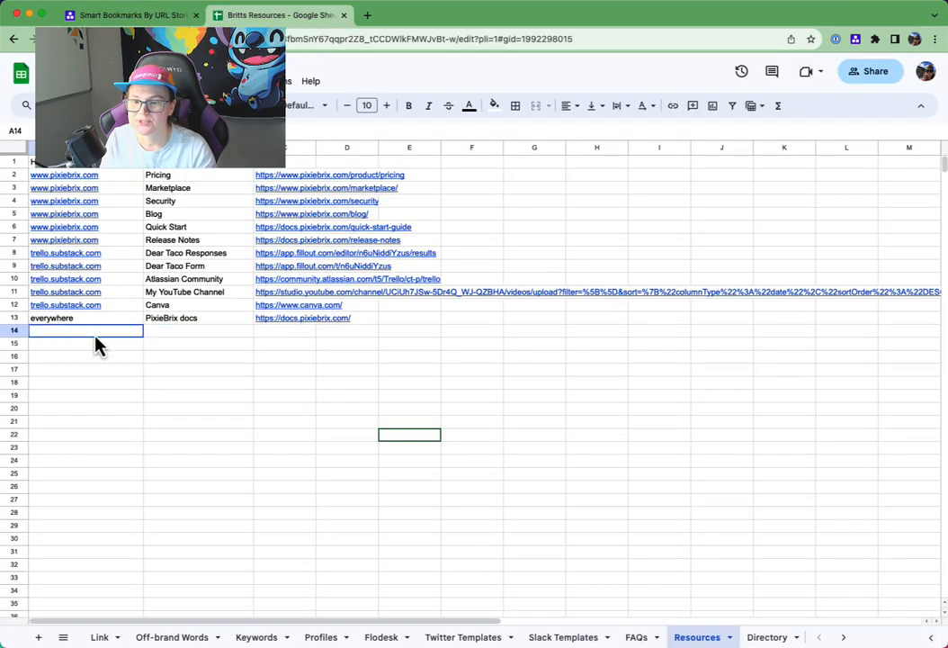
text(asdfkj)
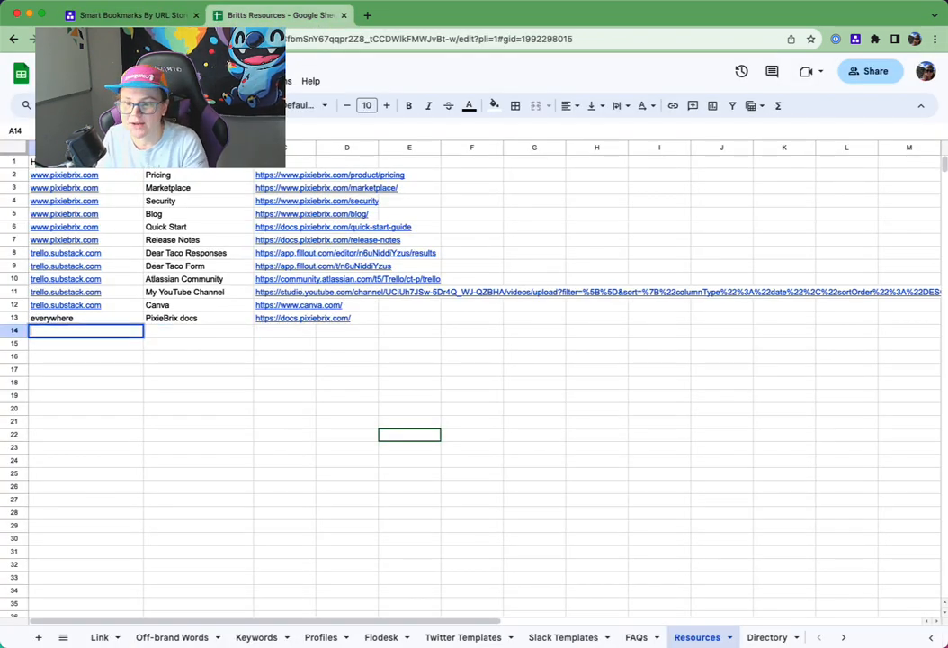
key(Tab)
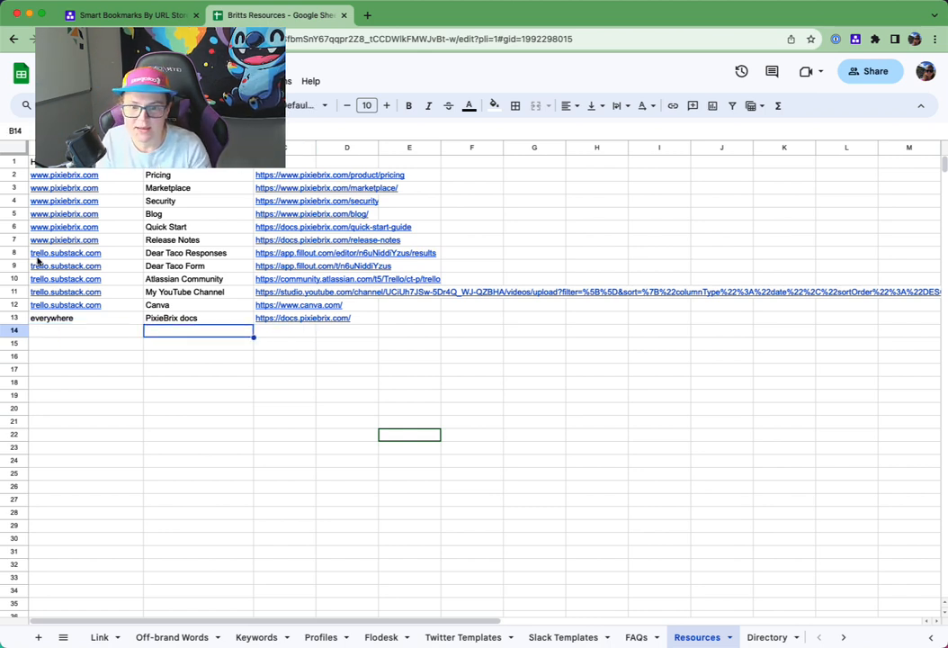
drag(102, 358, 405, 476)
click(412, 551)
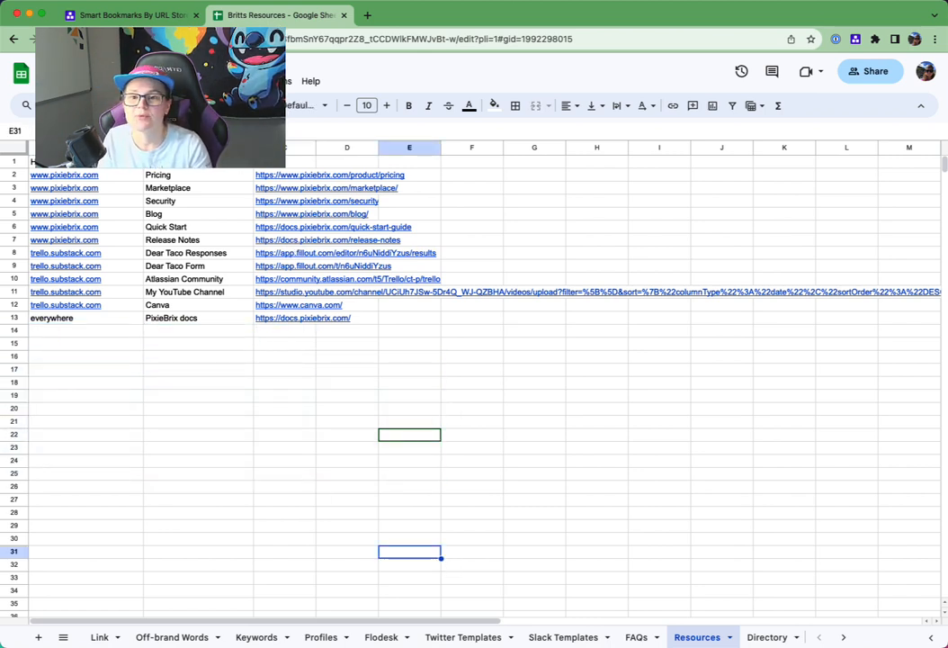
- Fill row 14 of the Resources sheet with the host everywhere, the type Slack Community and the Slack community's URL
click(115, 332)
text(everywhe)
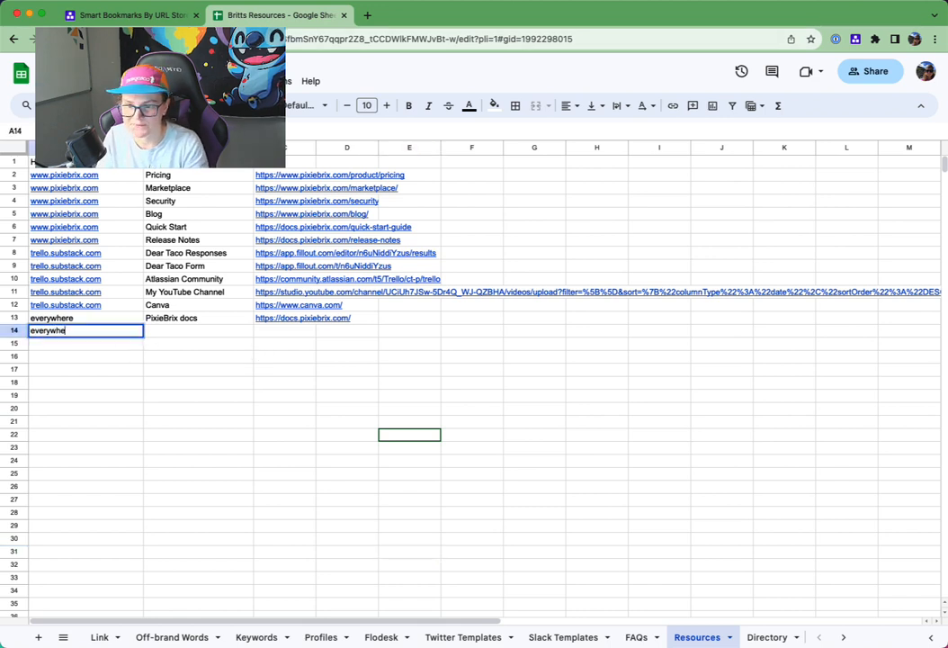
text(re)
key(Tab)
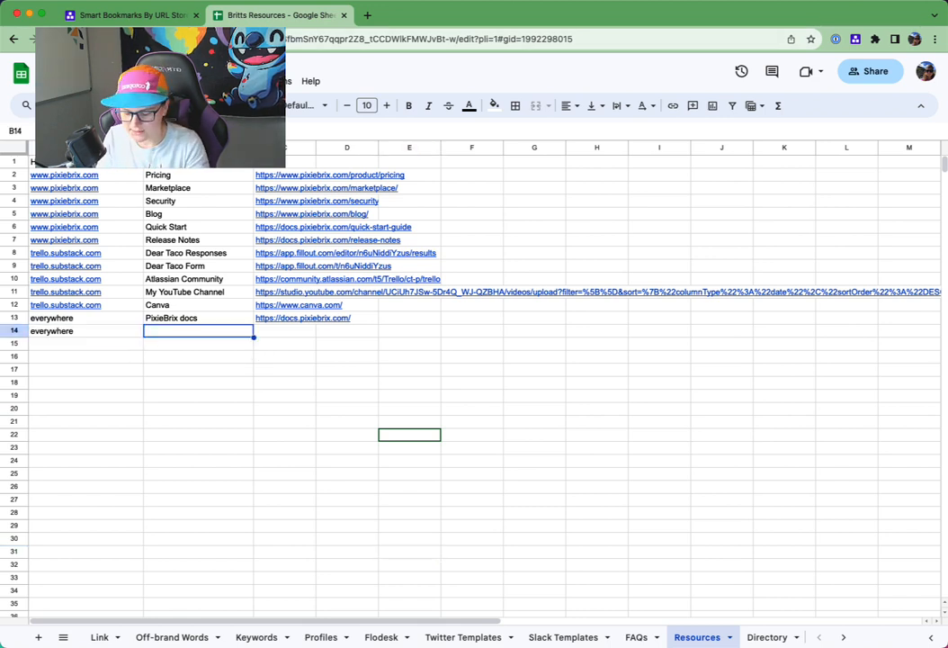
text(Slack Community)
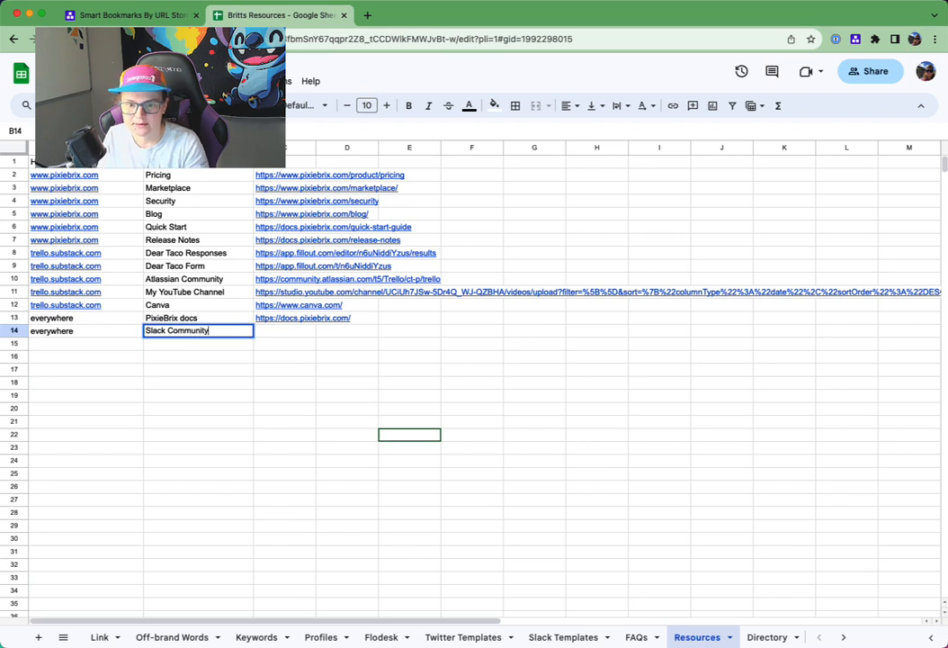
key(Tab)
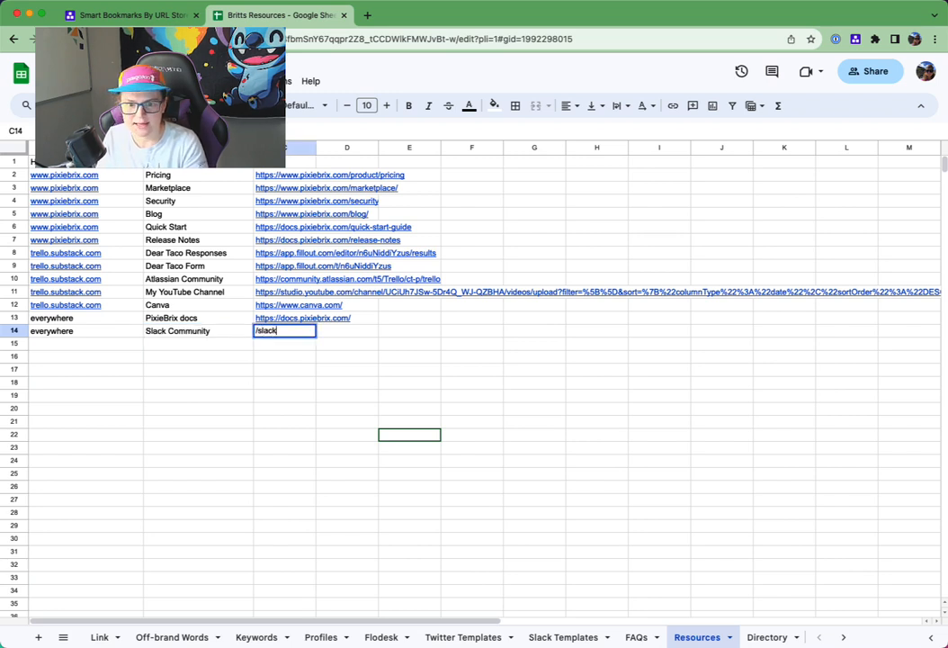
text(https://slack.pixiebrix.com/)
key(Return)
click(171, 371)
- Test Related Links on Wikipedia in a new tab by opening the Slack Community link and closing the tab it opens
key(super+t)
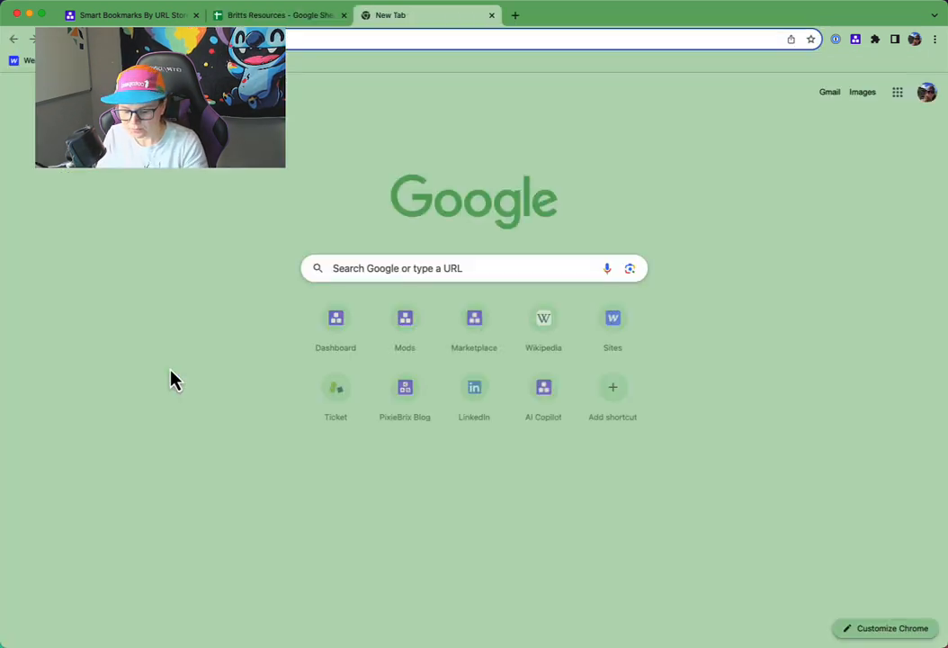
text(wiki)
key(Return)
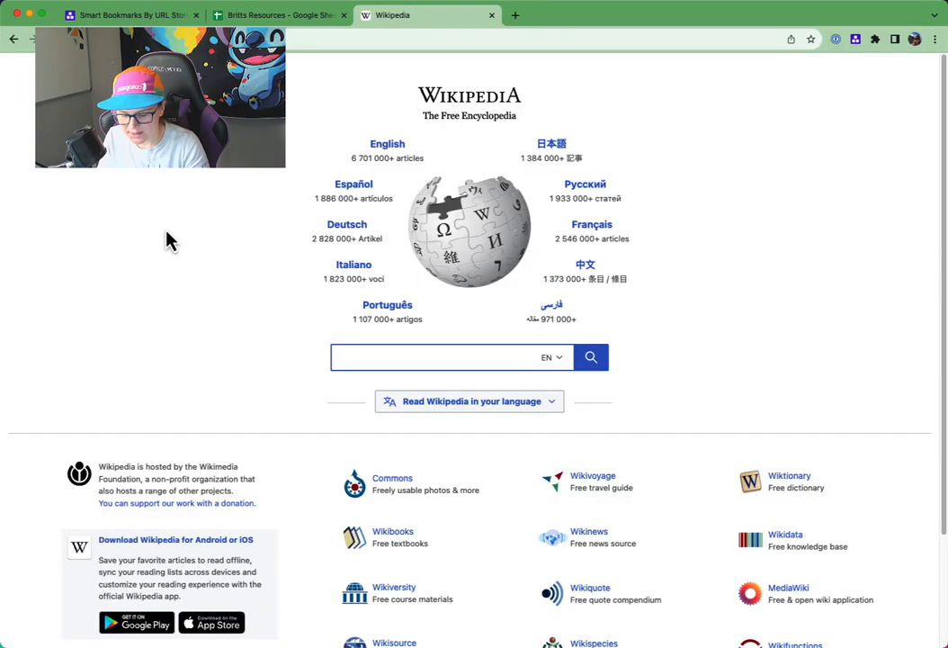
key(super+m)
click(315, 185)
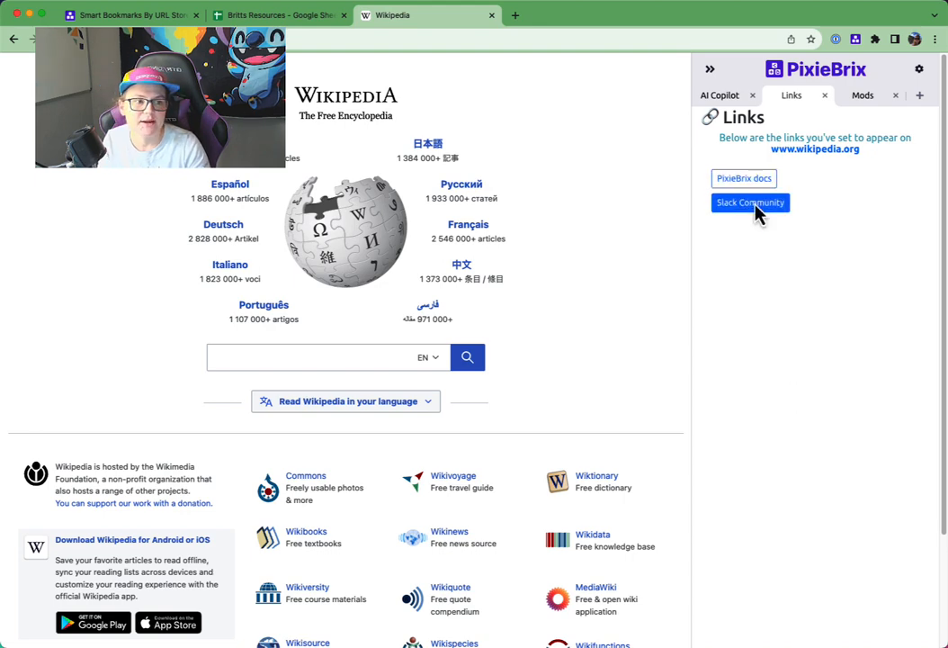
click(756, 207)
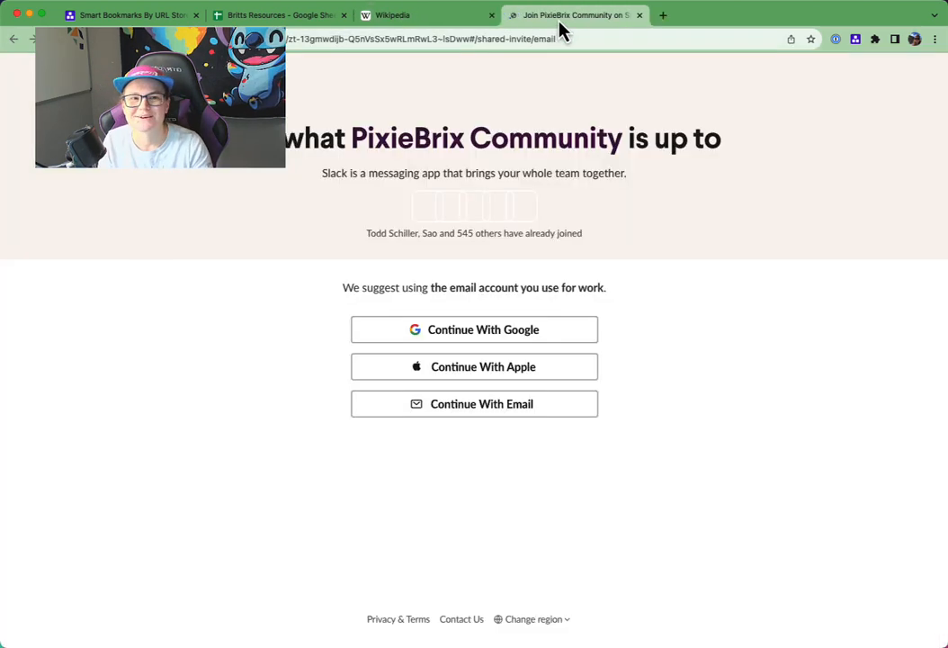
key(super+w)
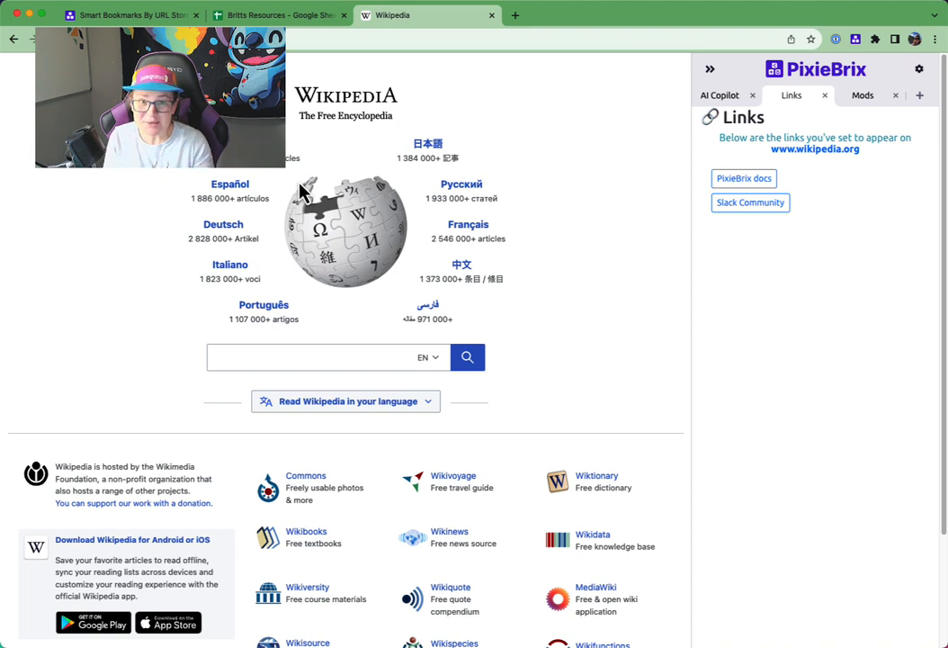